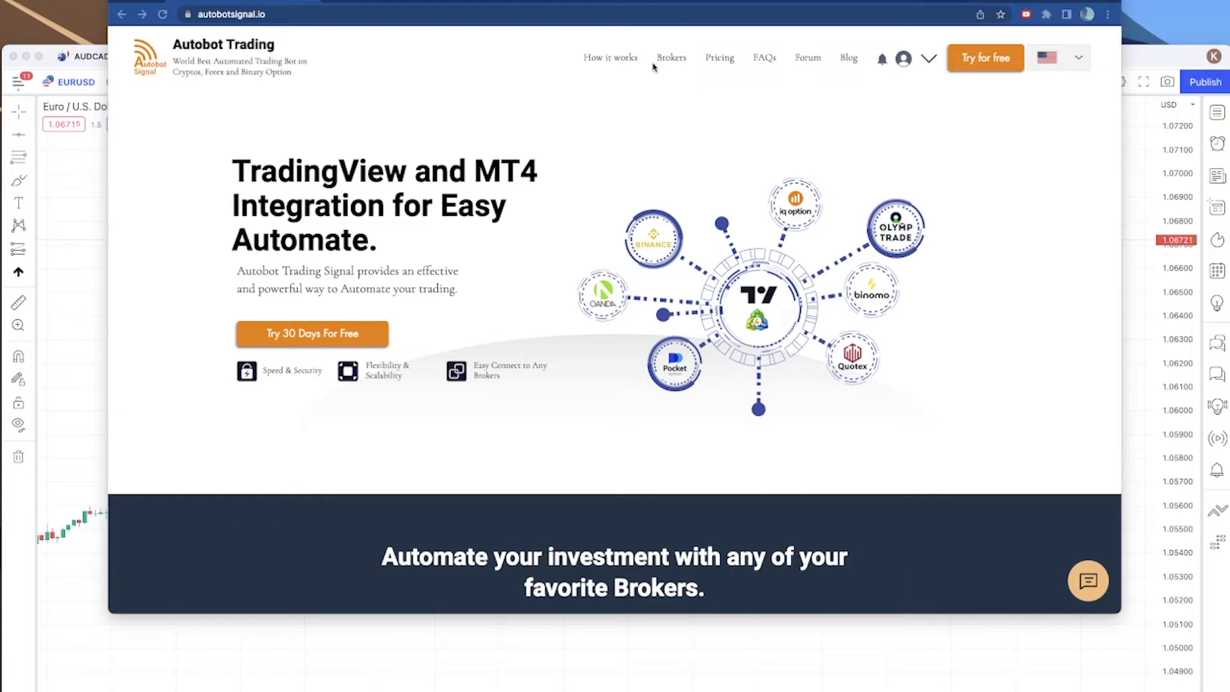
# Go to the Download Page from the Autobot Trading account menu
pyautogui.click(550, 14)
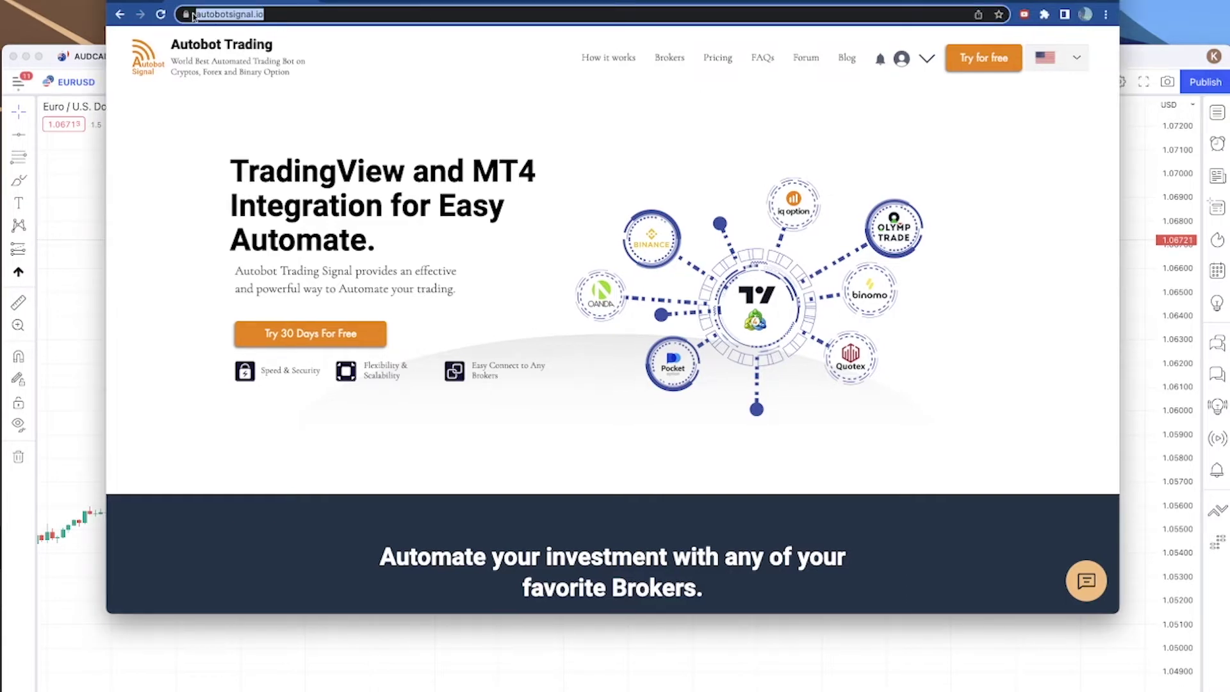
pyautogui.click(442, 144)
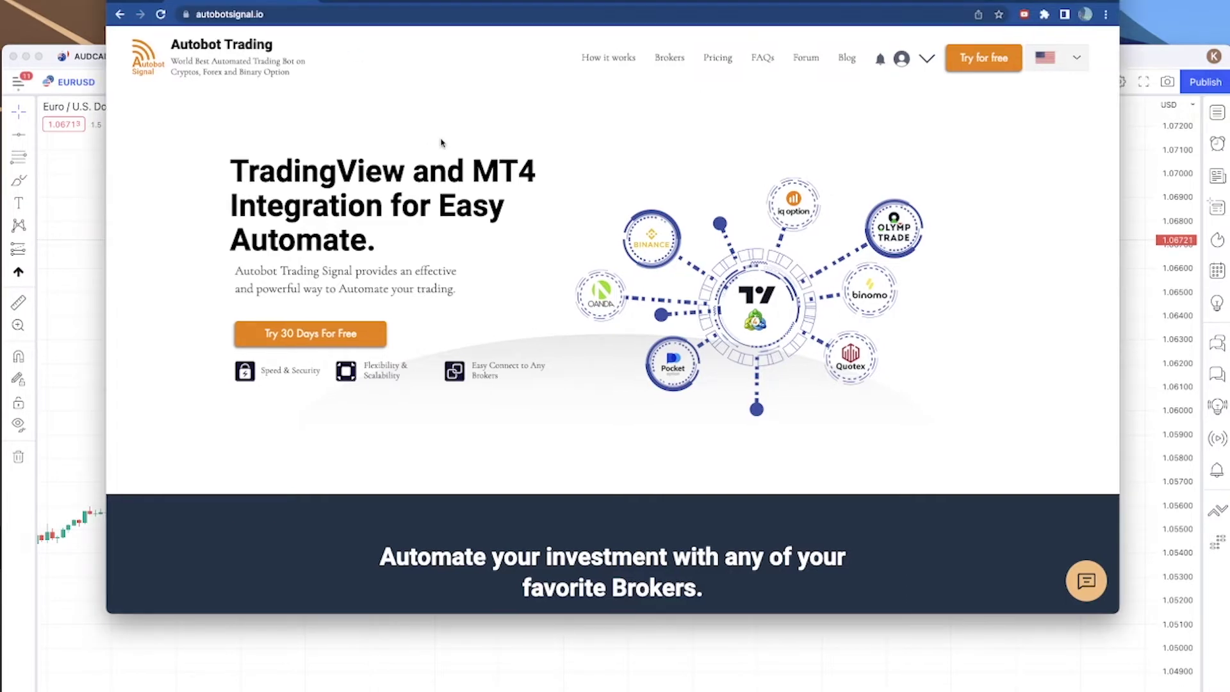
pyautogui.click(903, 63)
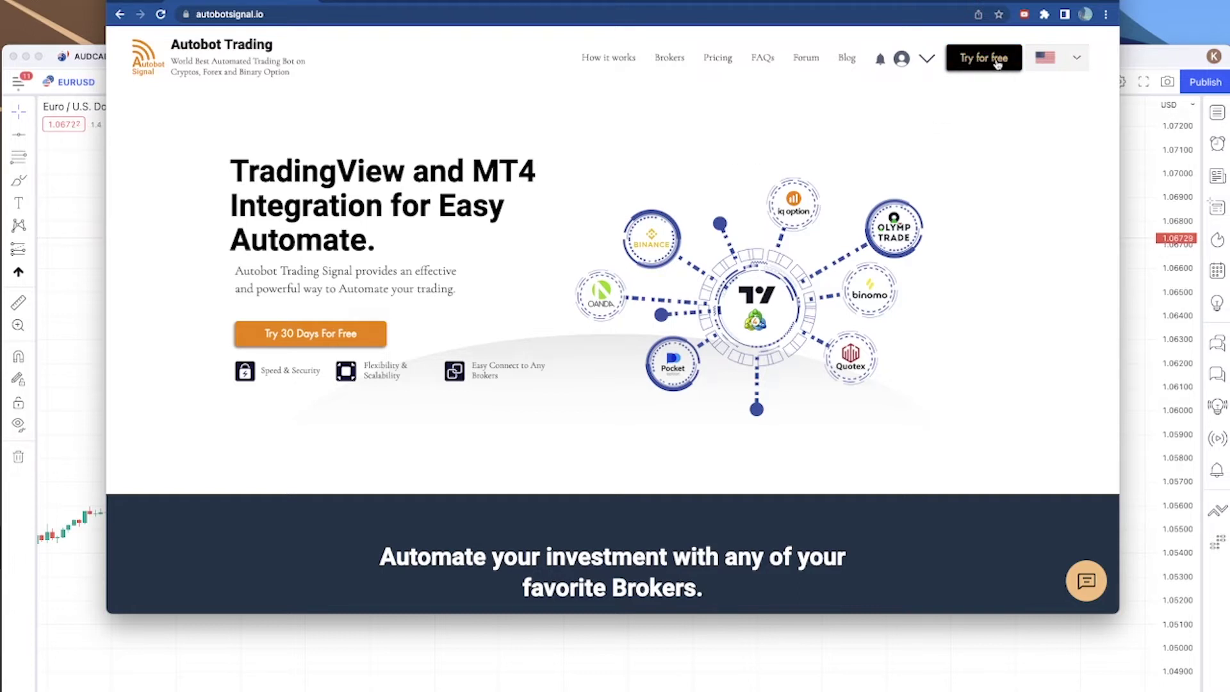
pyautogui.click(916, 62)
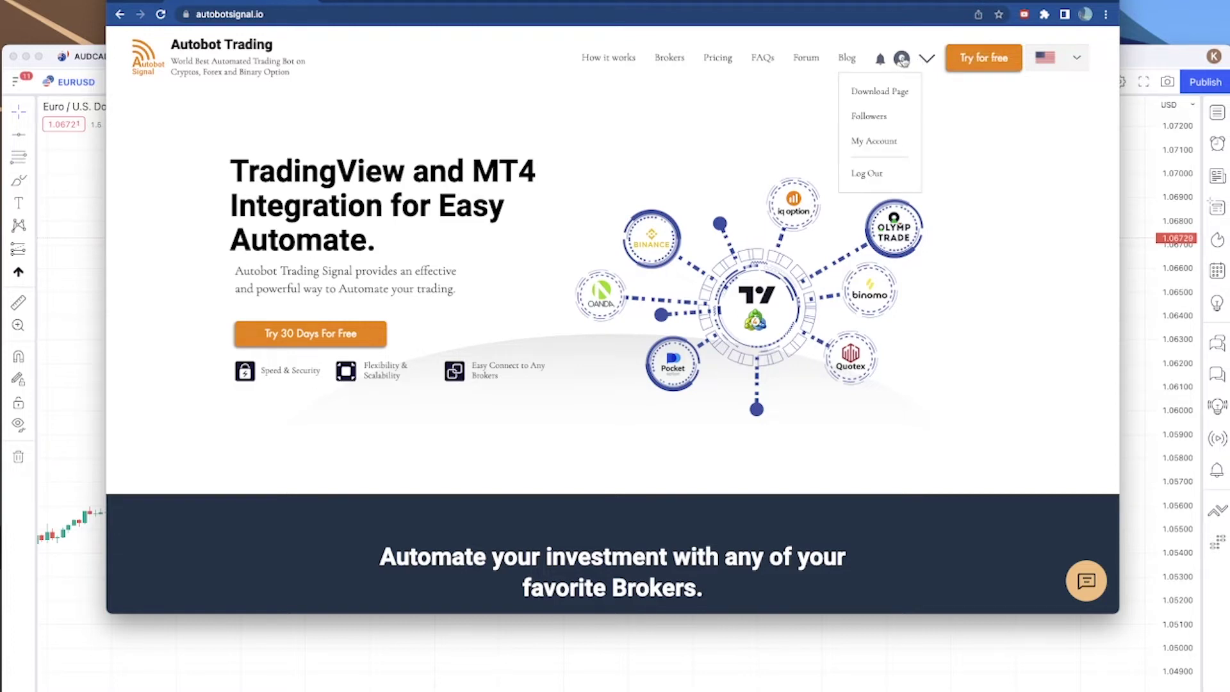
pyautogui.click(873, 96)
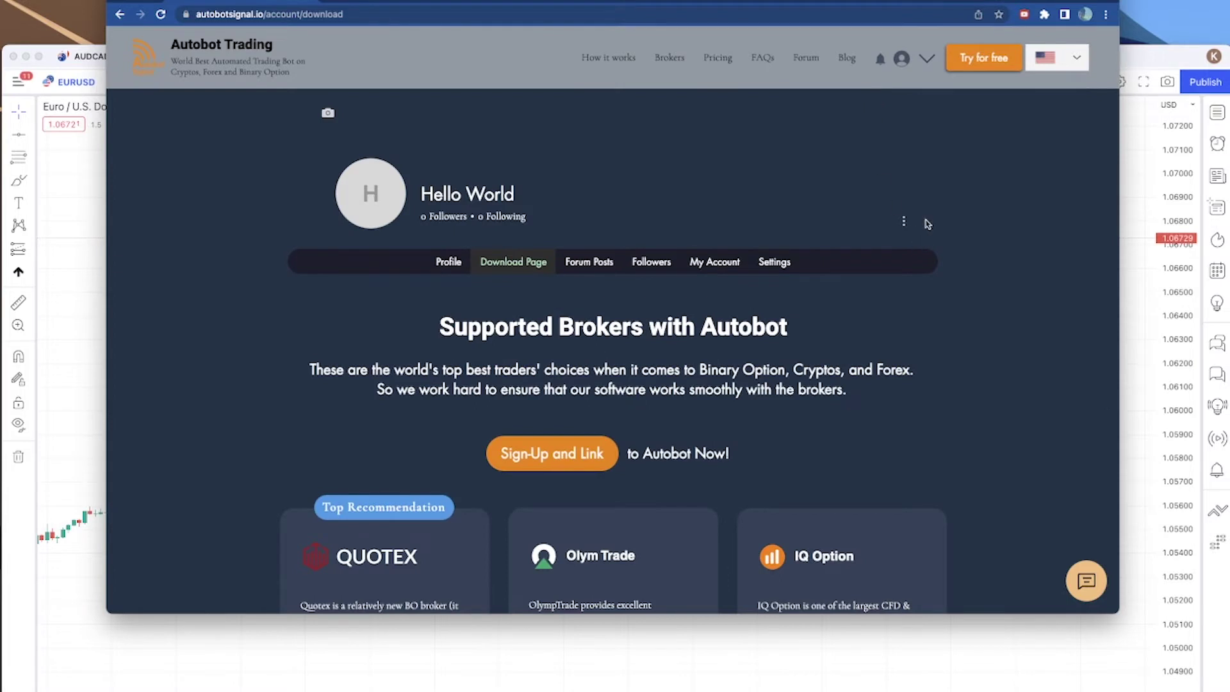
# Download Autobot Version 2.0 and bring up the Autobot Signal(V2.0) folder
pyautogui.scroll(-3, 1017, 363)
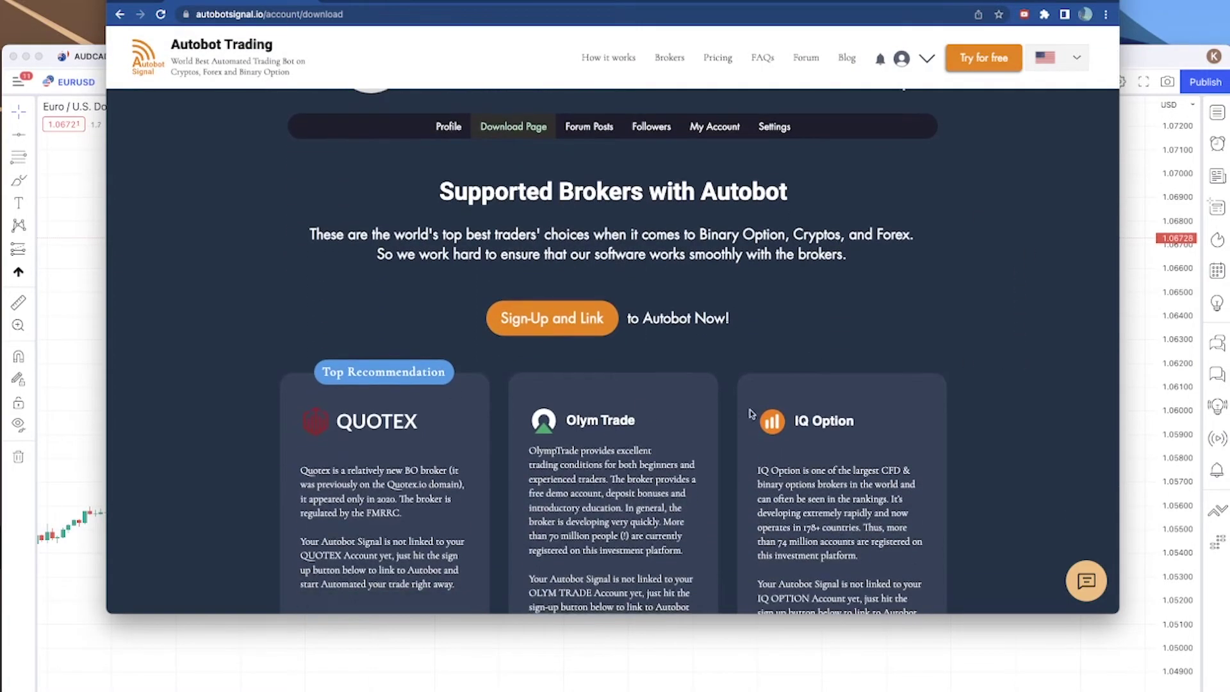
pyautogui.scroll(-4, 960, 393)
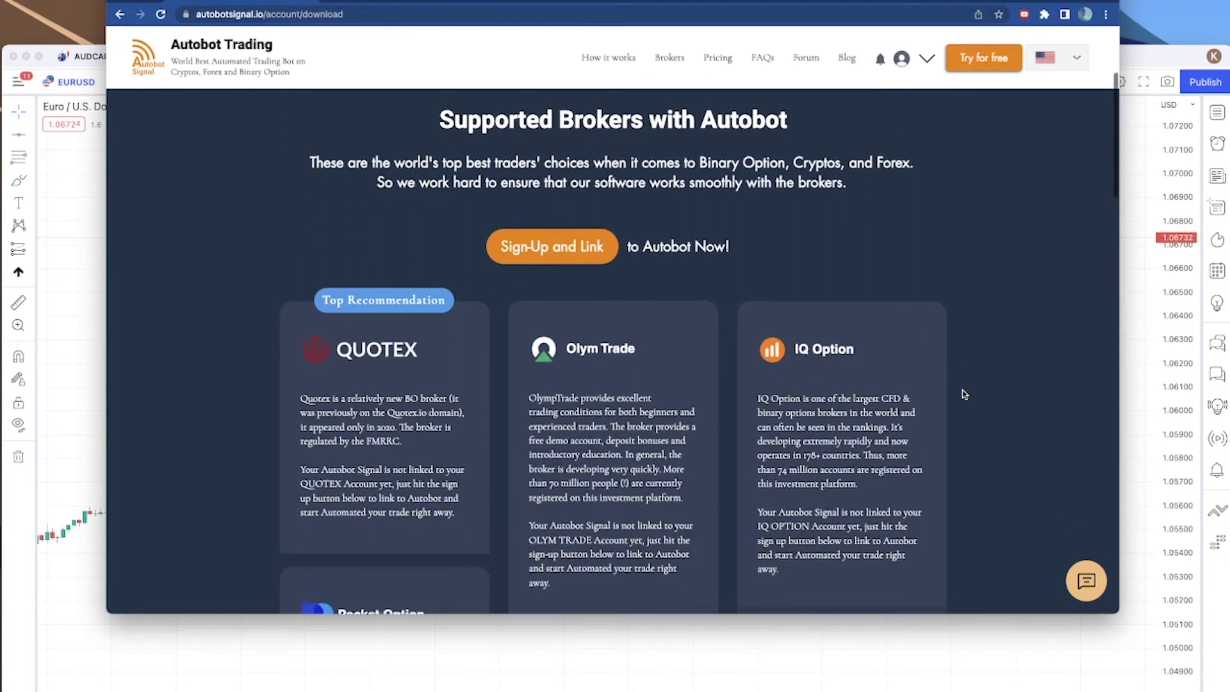
pyautogui.scroll(-1, 965, 394)
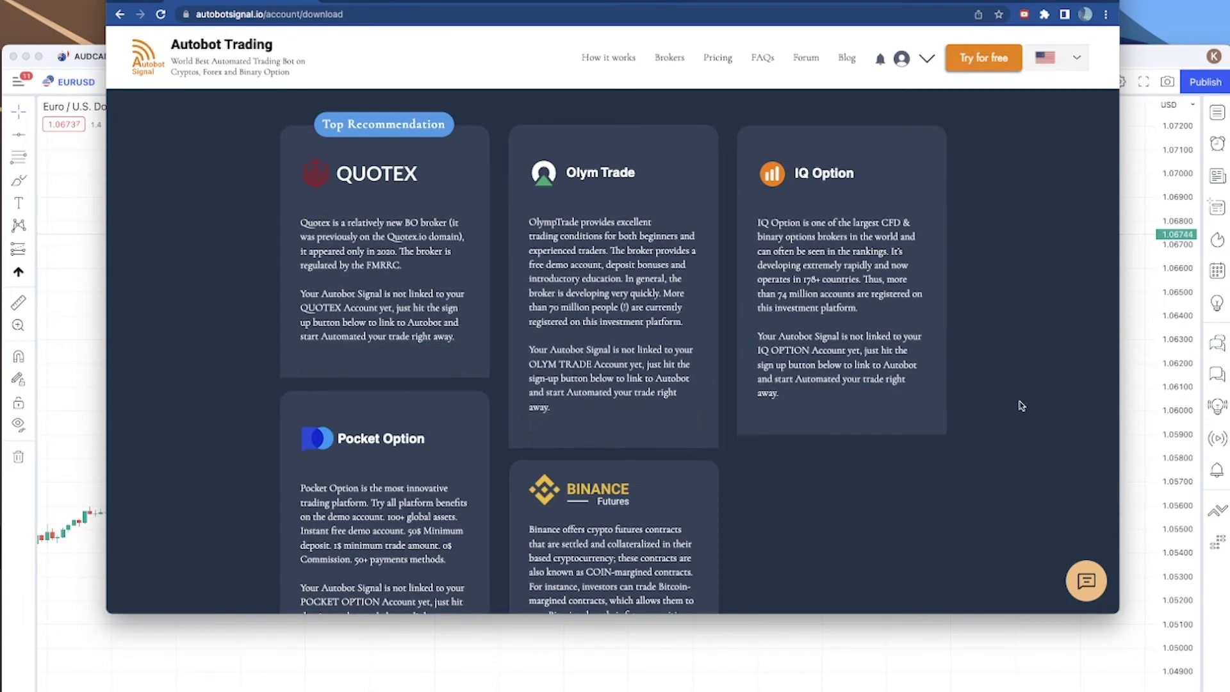
pyautogui.scroll(-10, 1020, 407)
pyautogui.scroll(-7, 1020, 407)
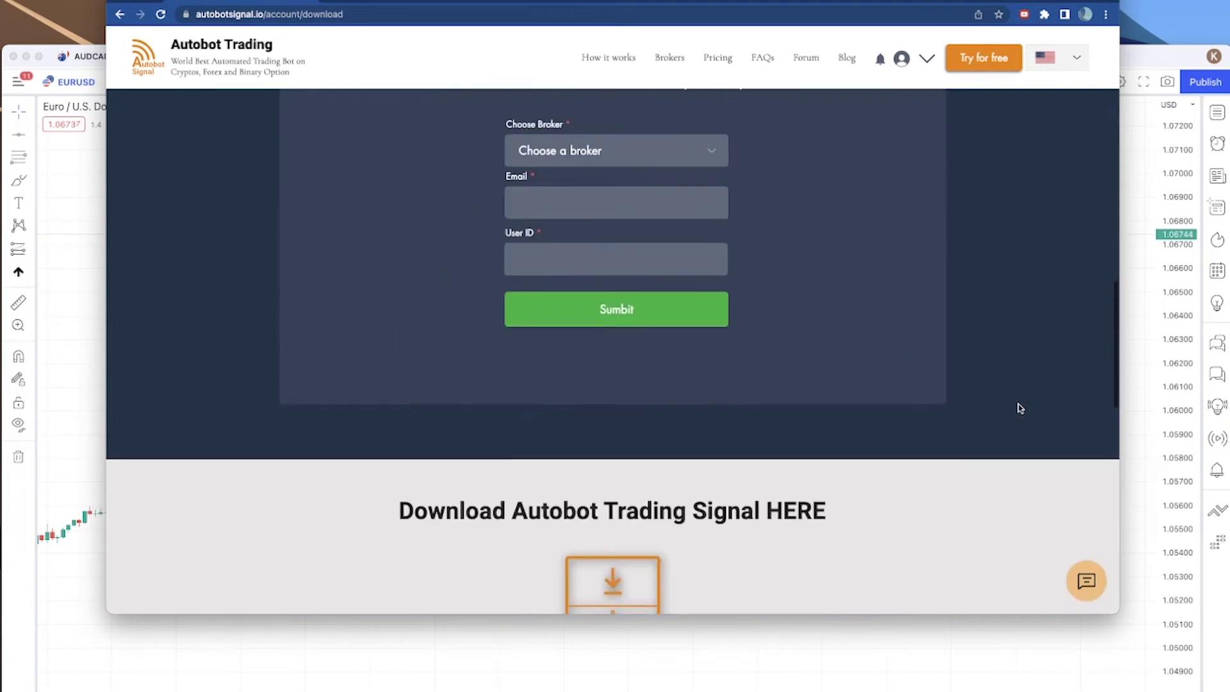
pyautogui.scroll(-5, 1019, 408)
pyautogui.scroll(3, 1019, 408)
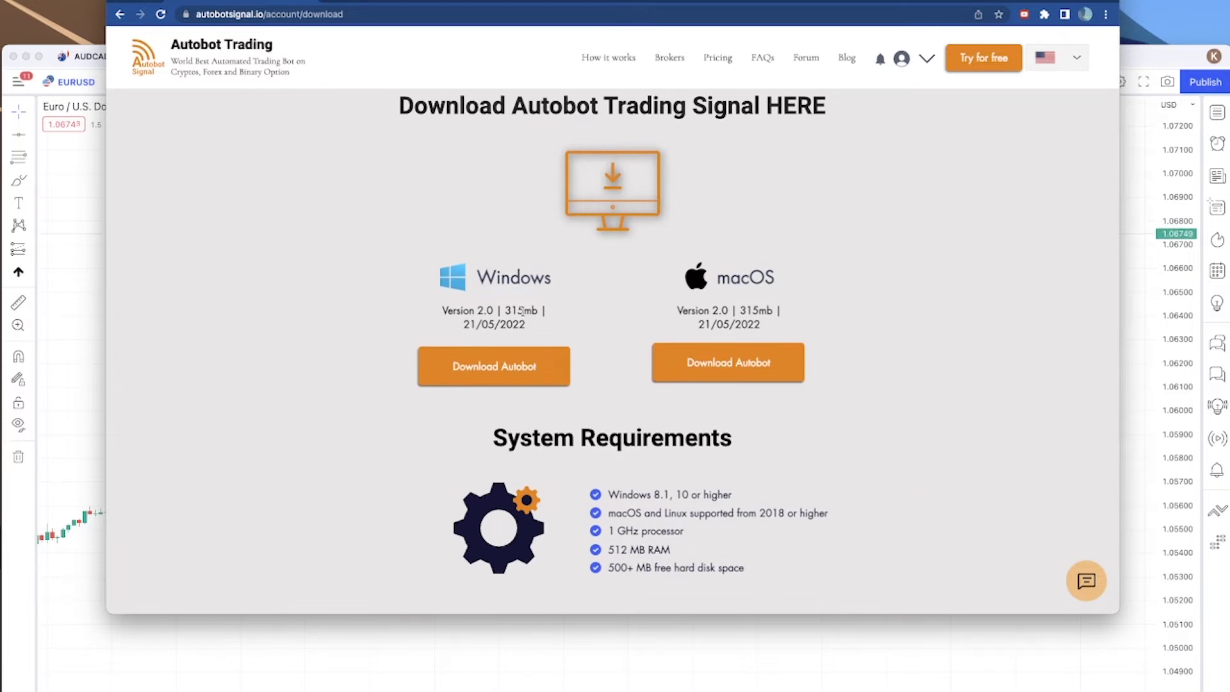
pyautogui.click(494, 367)
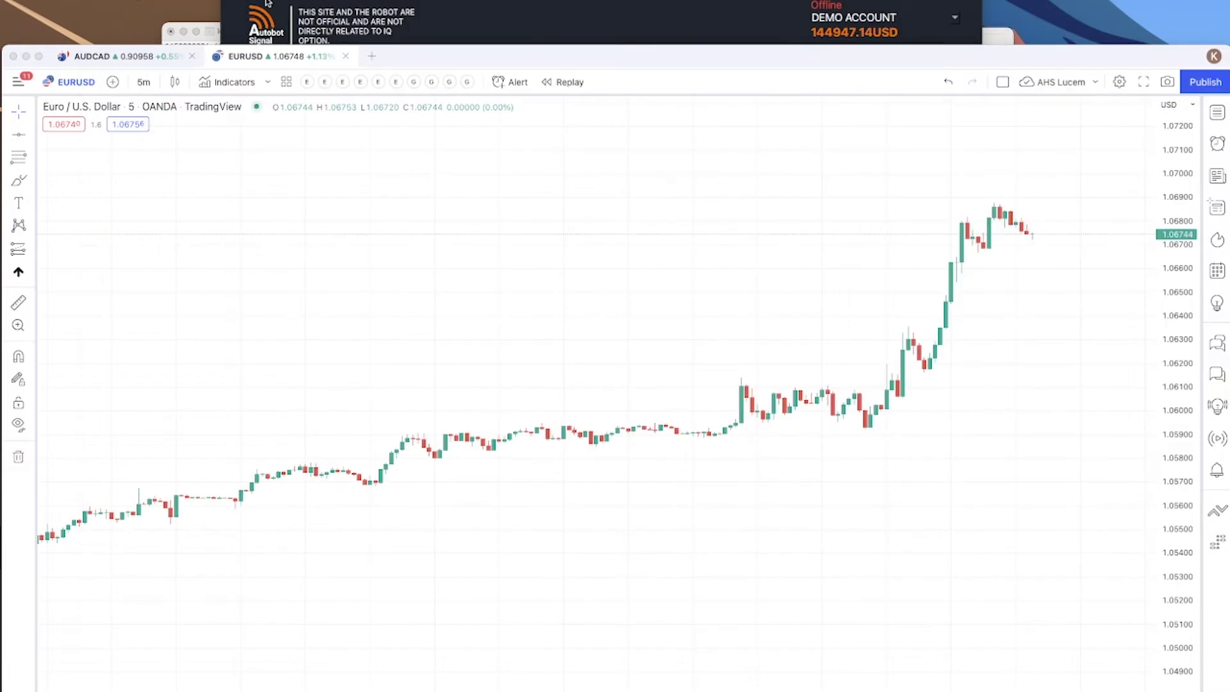
pyautogui.click(193, 35)
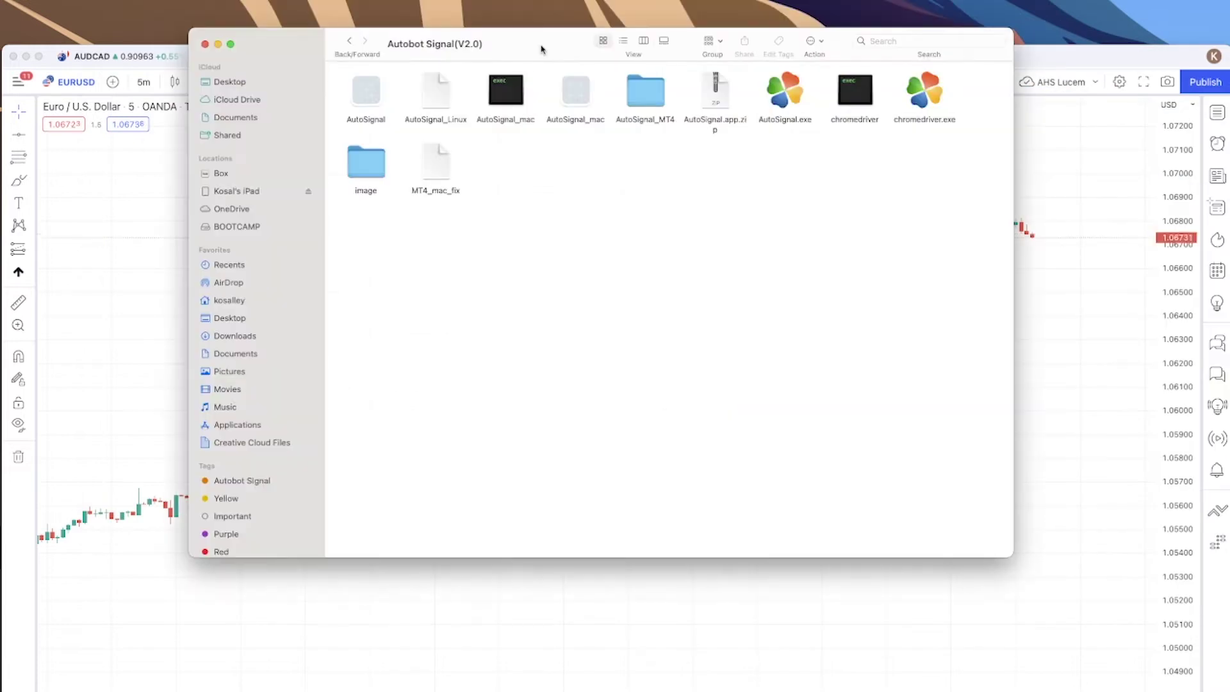
# Launch AutoSignal_mac from the Autobot Signal(V2.0) folder using its Open command
pyautogui.moveTo(545, 45); pyautogui.dragTo(546, 31)
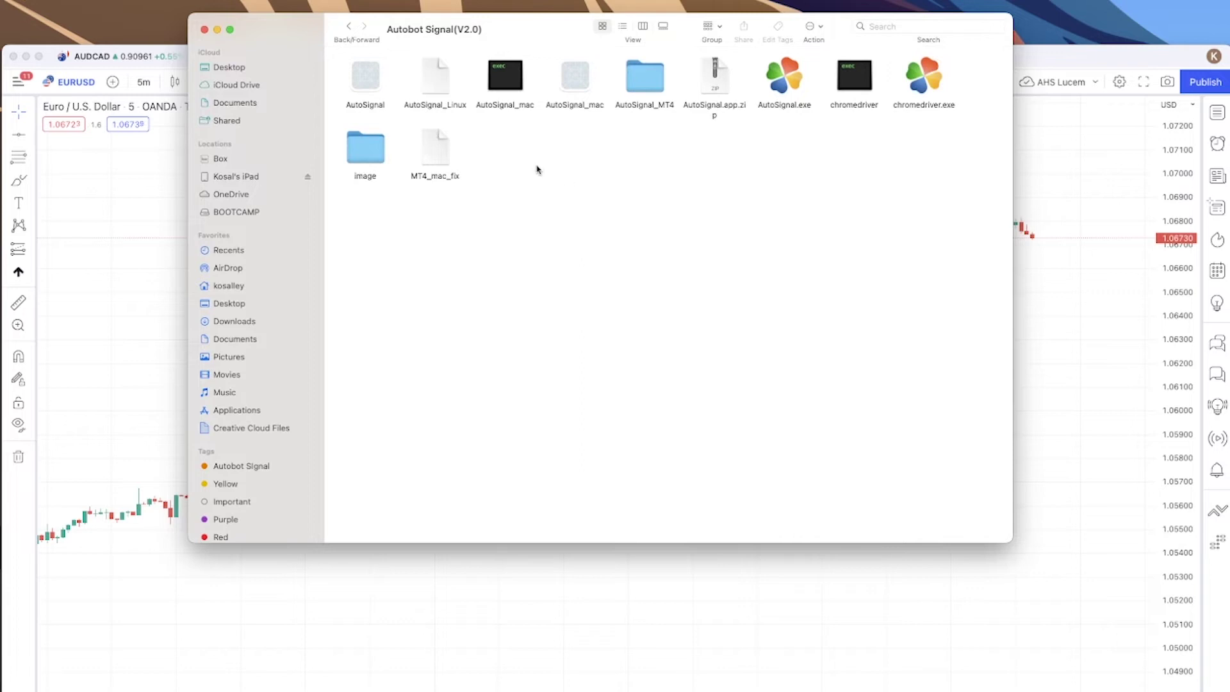
pyautogui.click(505, 110)
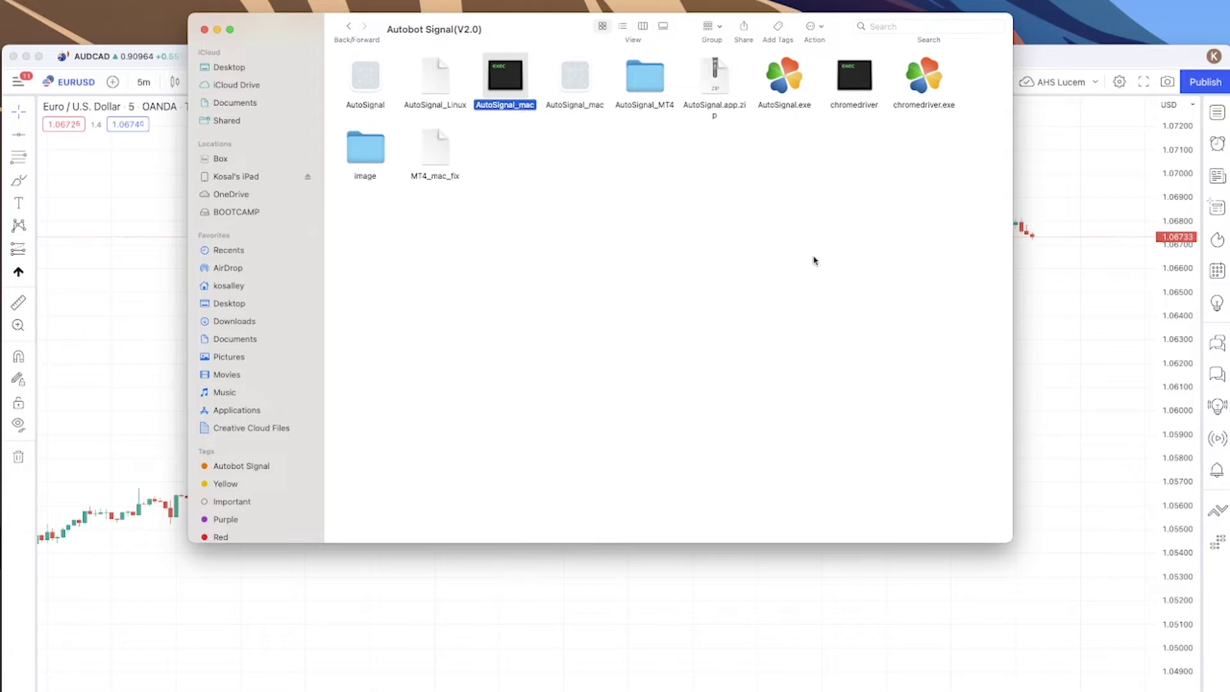
pyautogui.click(806, 106)
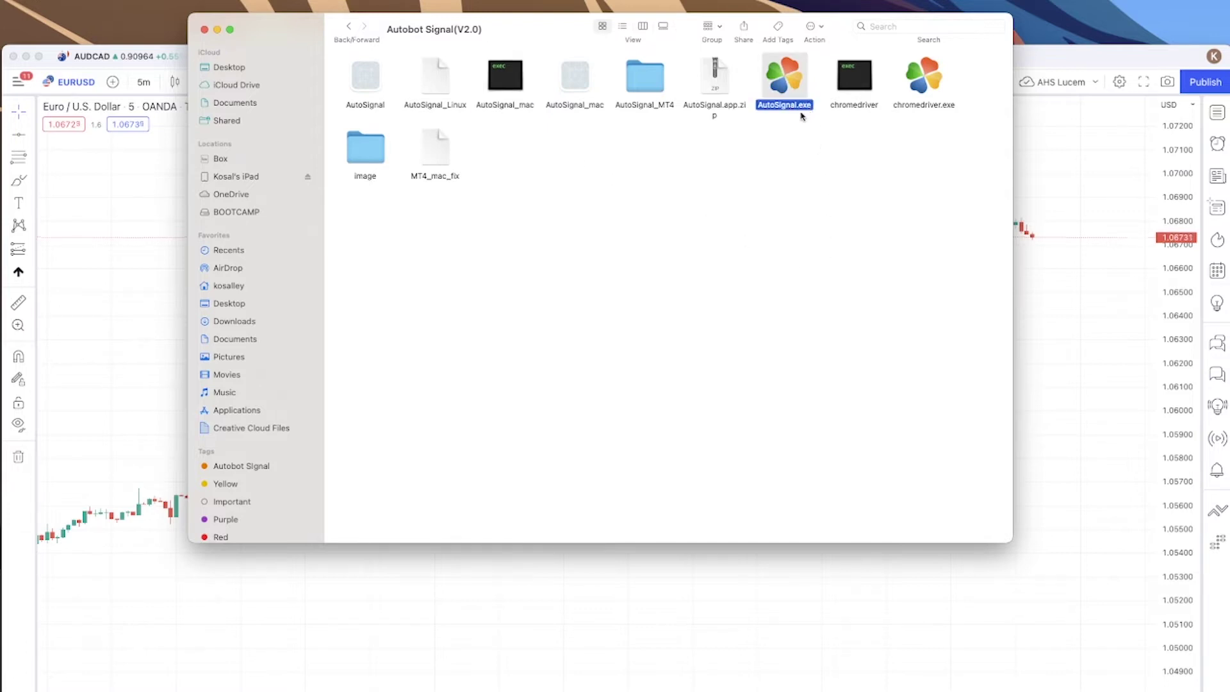
pyautogui.click(648, 217)
pyautogui.click(435, 90)
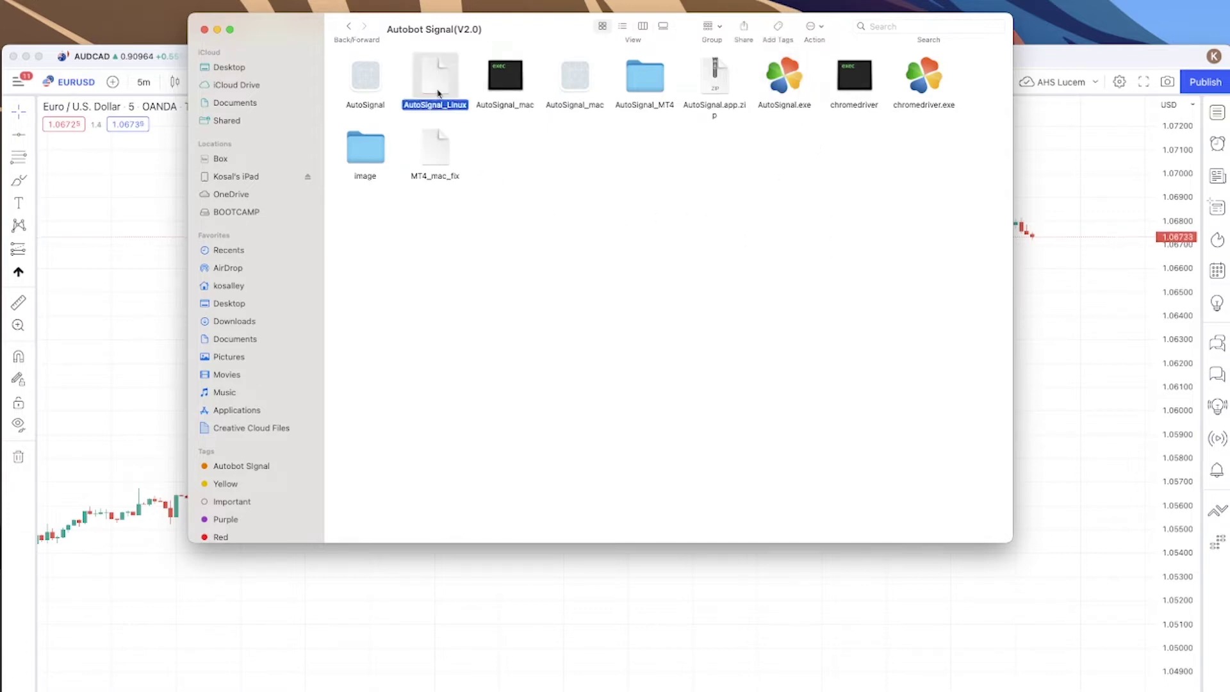
pyautogui.click(535, 194)
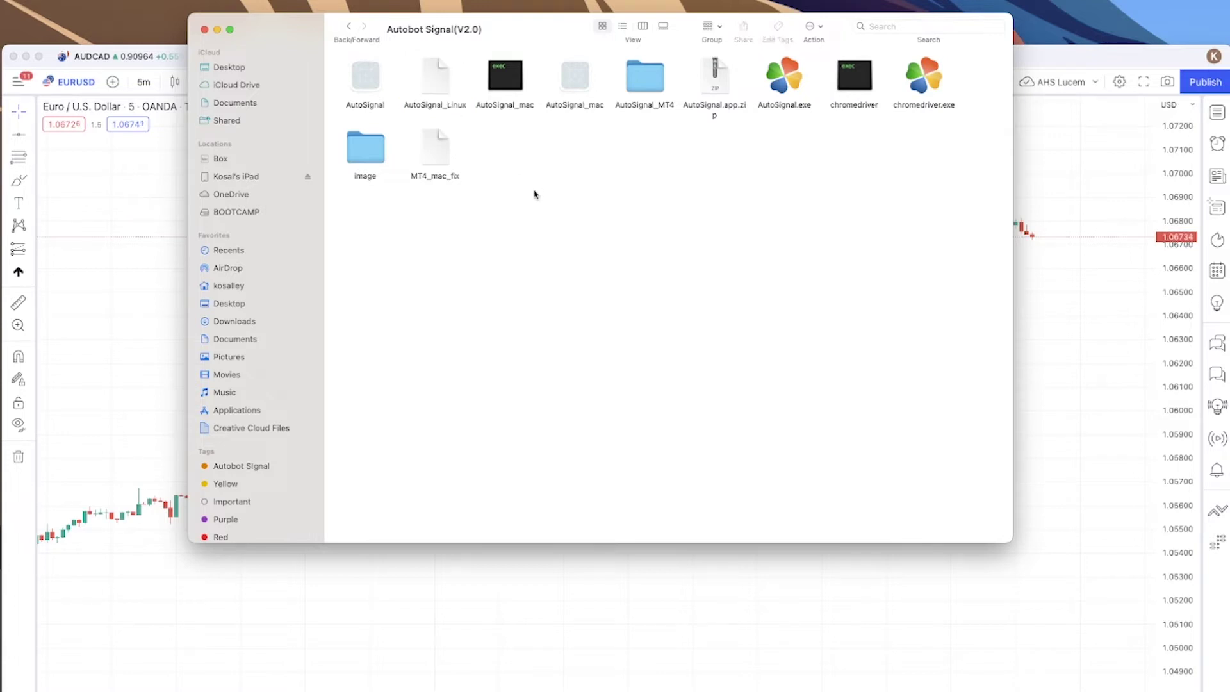
pyautogui.rightClick(504, 79)
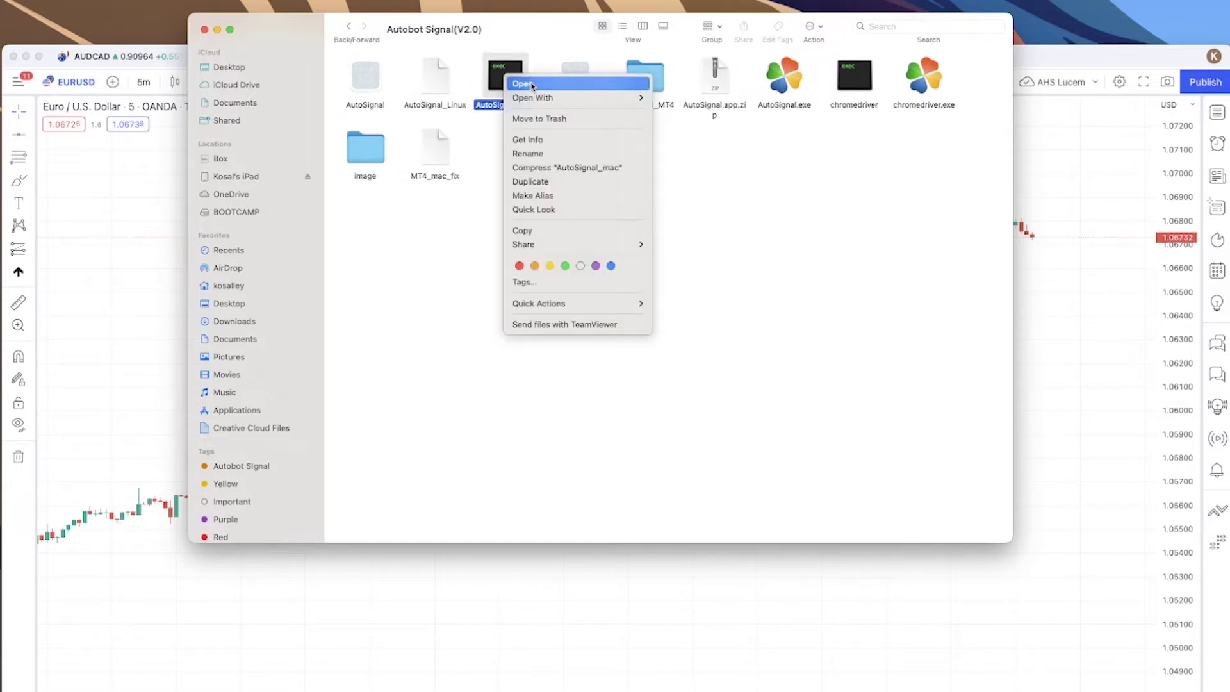
pyautogui.click(517, 83)
pyautogui.moveTo(499, 40); pyautogui.dragTo(499, 49)
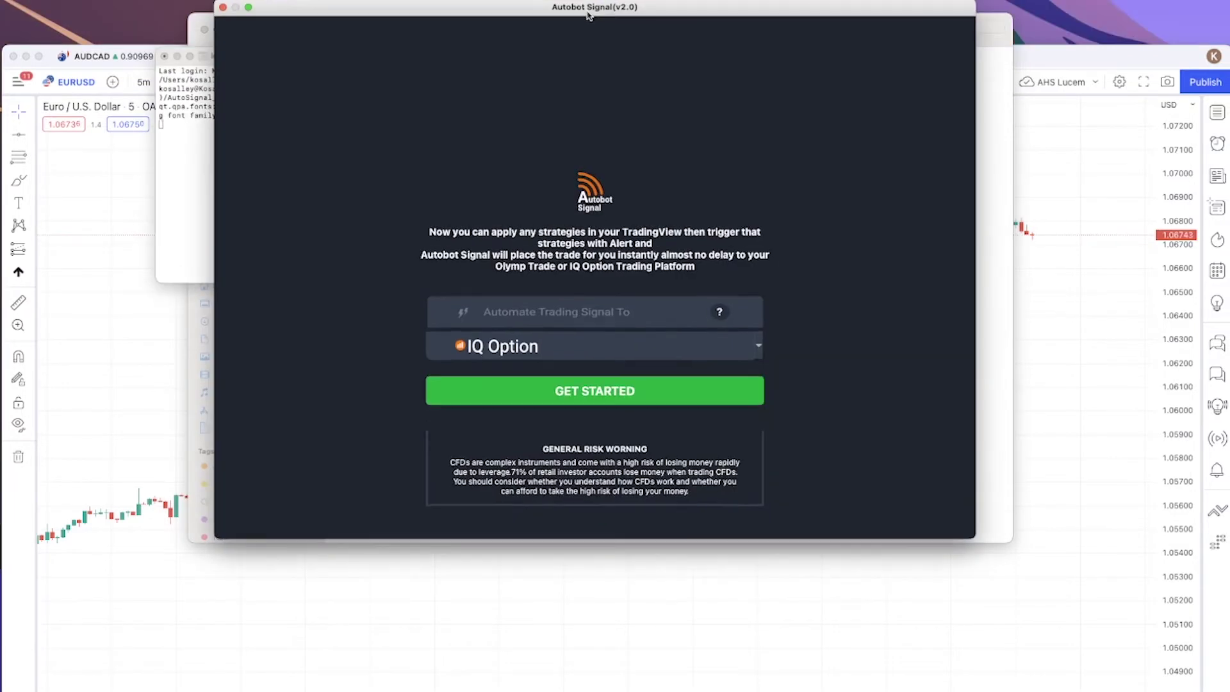
# Pick Quotex as the trading platform, get started, and centre the Quotex login window
pyautogui.click(501, 348)
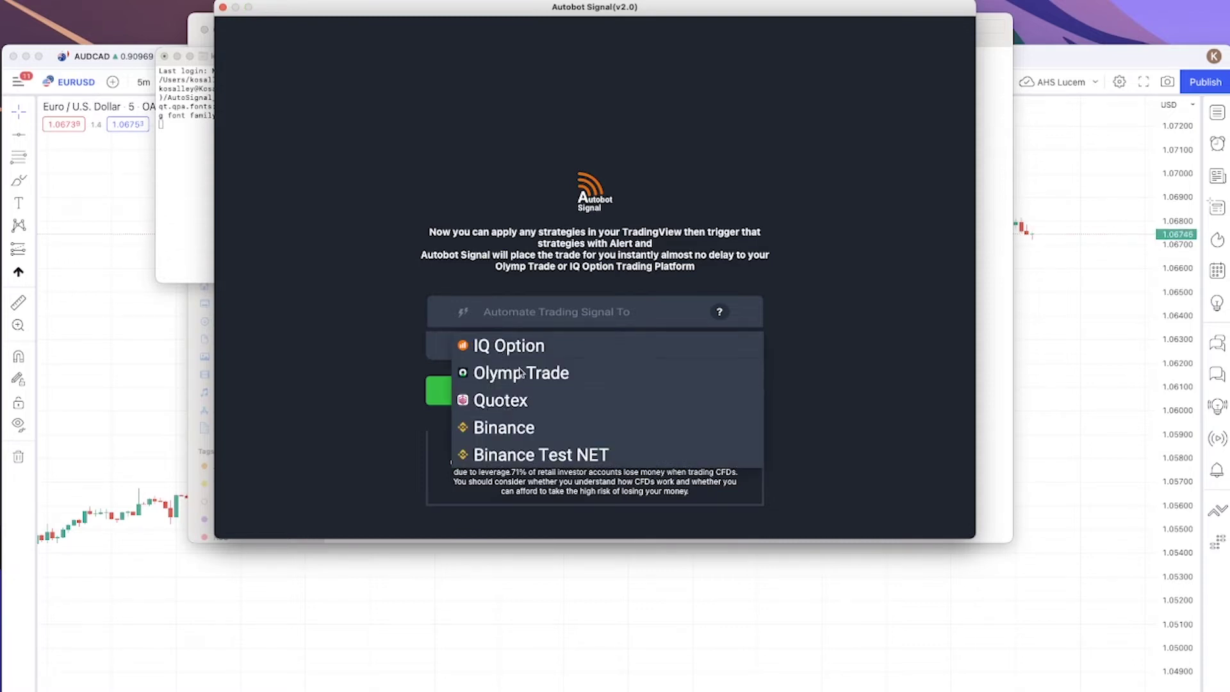
pyautogui.click(492, 403)
pyautogui.click(596, 395)
pyautogui.moveTo(1208, 57); pyautogui.dragTo(552, 5)
pyautogui.moveTo(367, 120); pyautogui.dragTo(260, 120)
pyautogui.press('Tab')
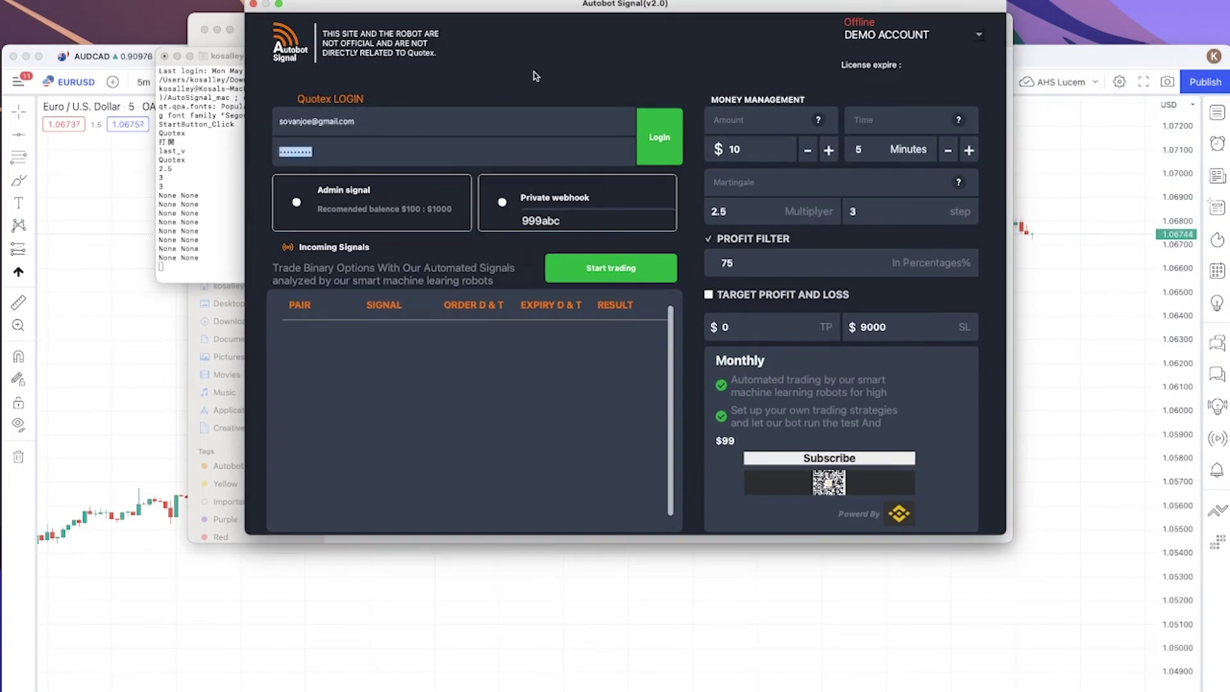
# Log in to Quotex, try the real account, then return to the 5354.02 USD demo account
pyautogui.click(659, 155)
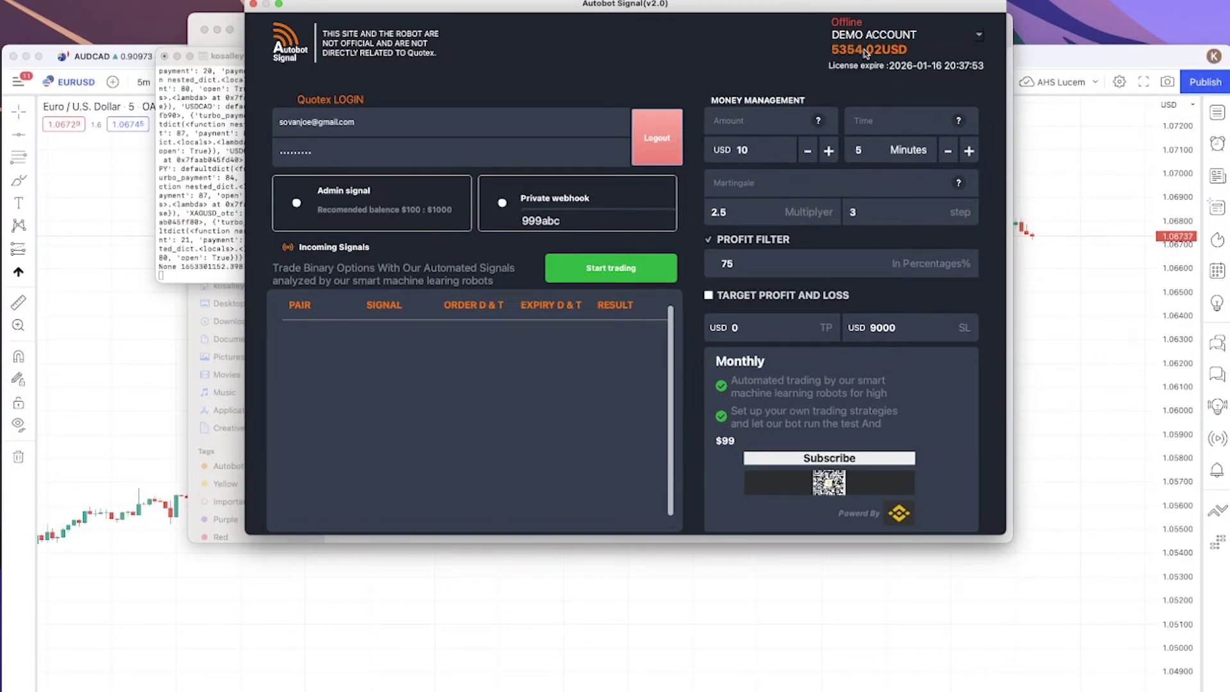
pyautogui.click(853, 43)
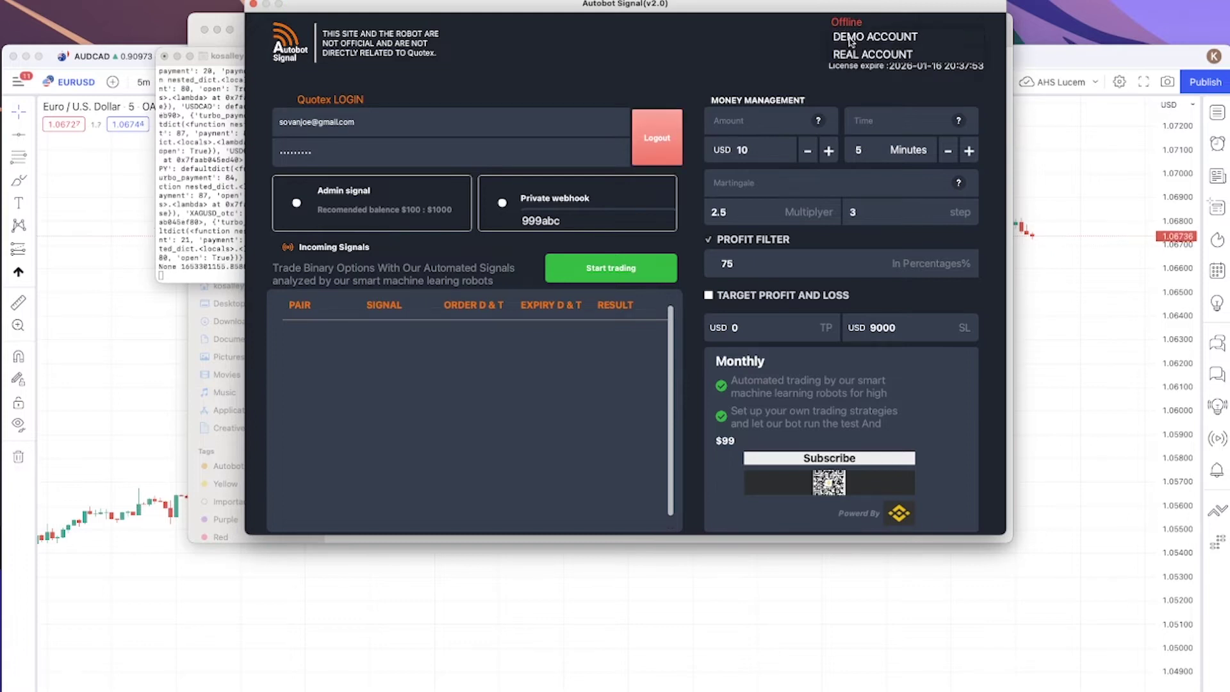
pyautogui.click(846, 46)
pyautogui.click(843, 40)
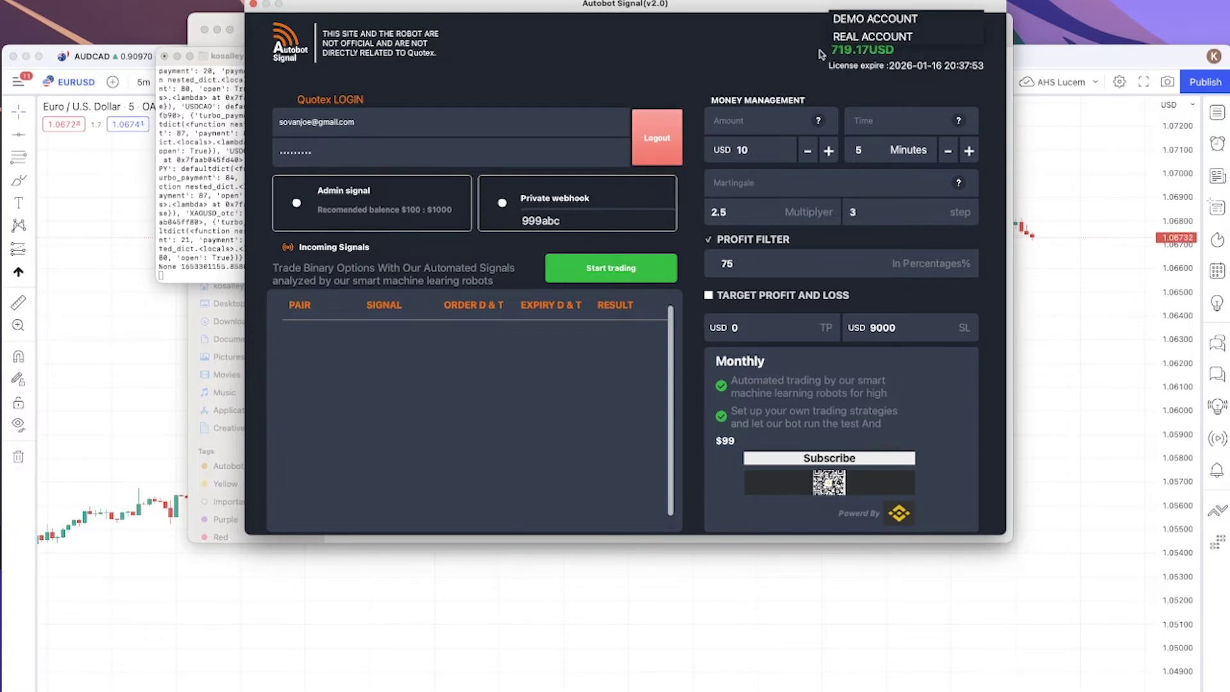
pyautogui.click(845, 22)
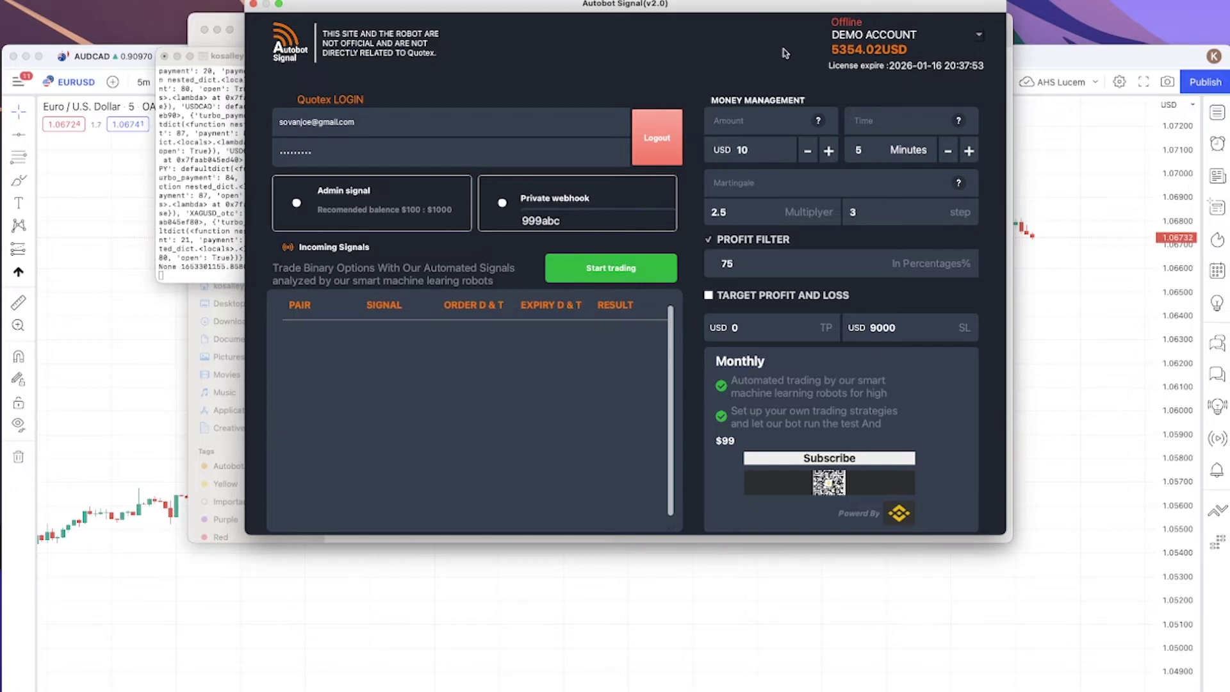
pyautogui.moveTo(680, 9)
pyautogui.mouseDown()
pyautogui.moveTo(684, 21)
pyautogui.moveTo(683, 5)
pyautogui.mouseUp()
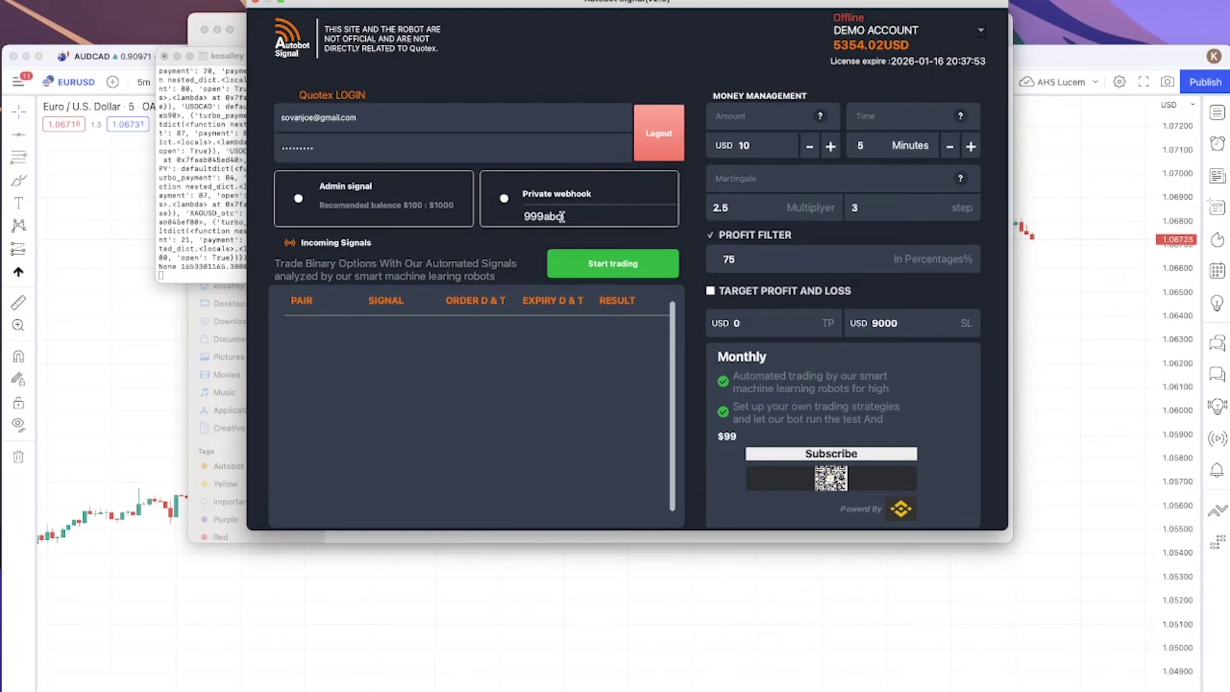
# Replace the private webhook key and enable the private webhook signal source
pyautogui.moveTo(559, 216); pyautogui.dragTo(543, 219)
pyautogui.press('BackSpace')
pyautogui.moveTo(533, 216)
pyautogui.mouseDown()
pyautogui.moveTo(548, 216)
pyautogui.moveTo(512, 216)
pyautogui.mouseUp()
pyautogui.click(543, 218)
pyautogui.write('a')
pyautogui.press('BackSpace')
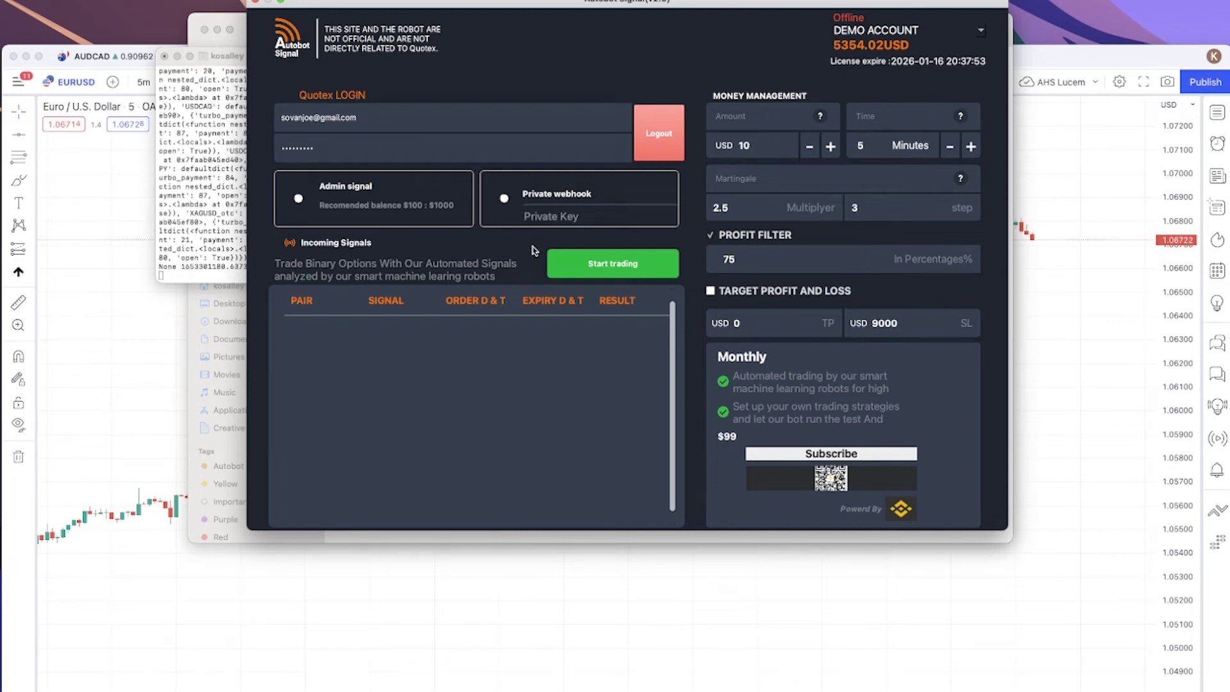
pyautogui.click(504, 199)
# Confirm Amount 10, Time 5 minutes, multiplier 2.5 and step 3, then start trading
pyautogui.doubleClick(744, 145)
pyautogui.click(865, 145)
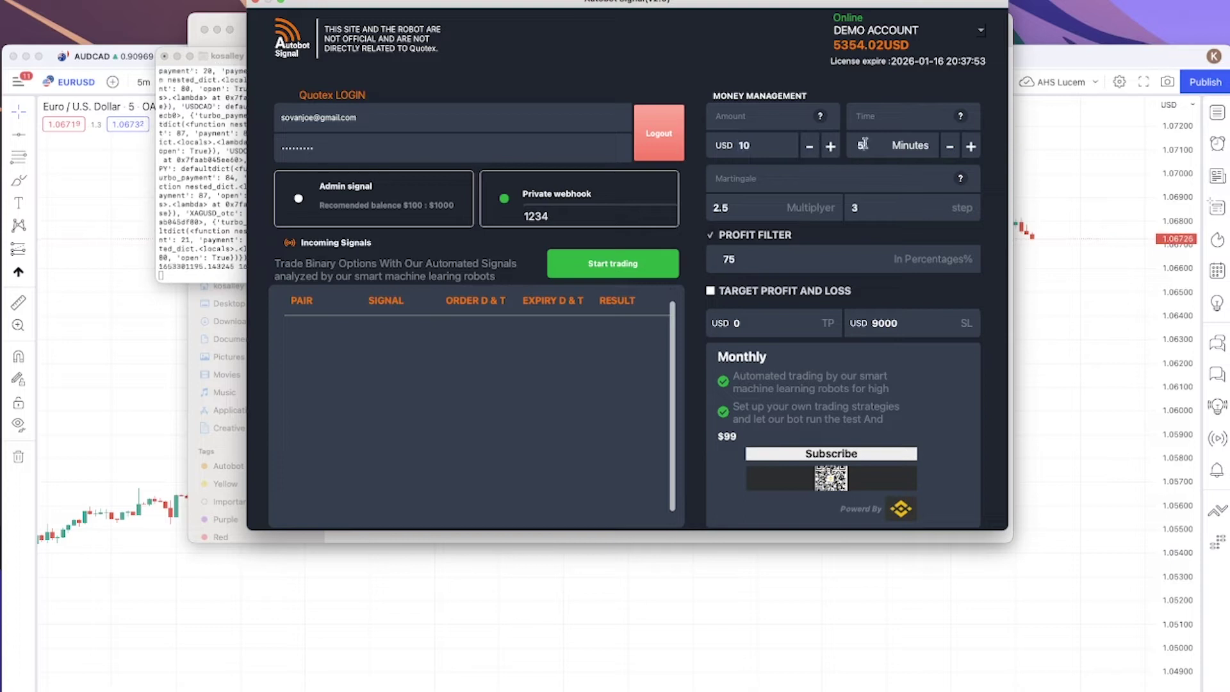
pyautogui.moveTo(695, 7); pyautogui.dragTo(669, 0)
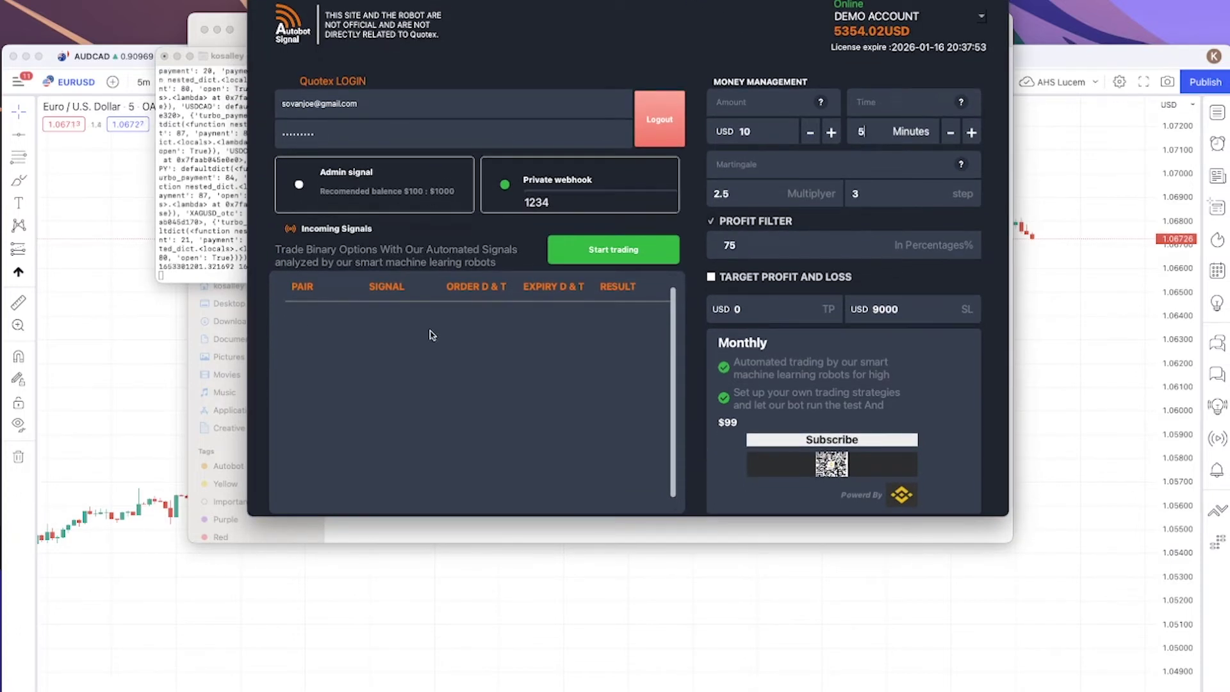
pyautogui.doubleClick(771, 132)
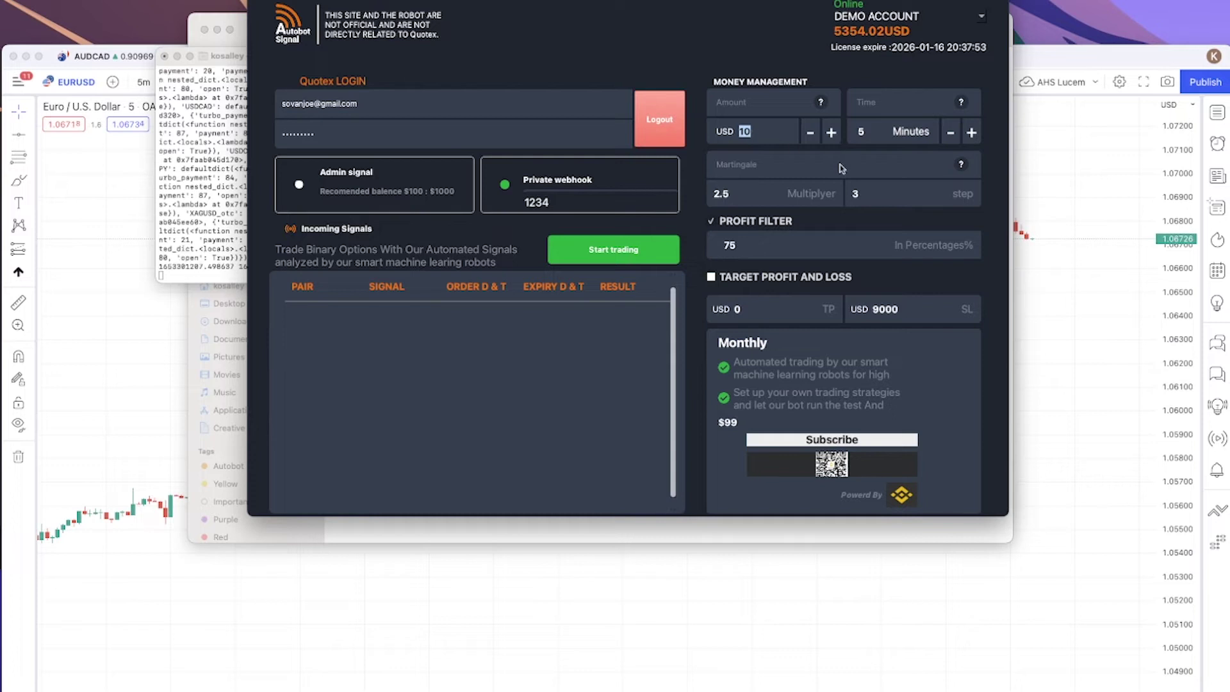
pyautogui.doubleClick(879, 134)
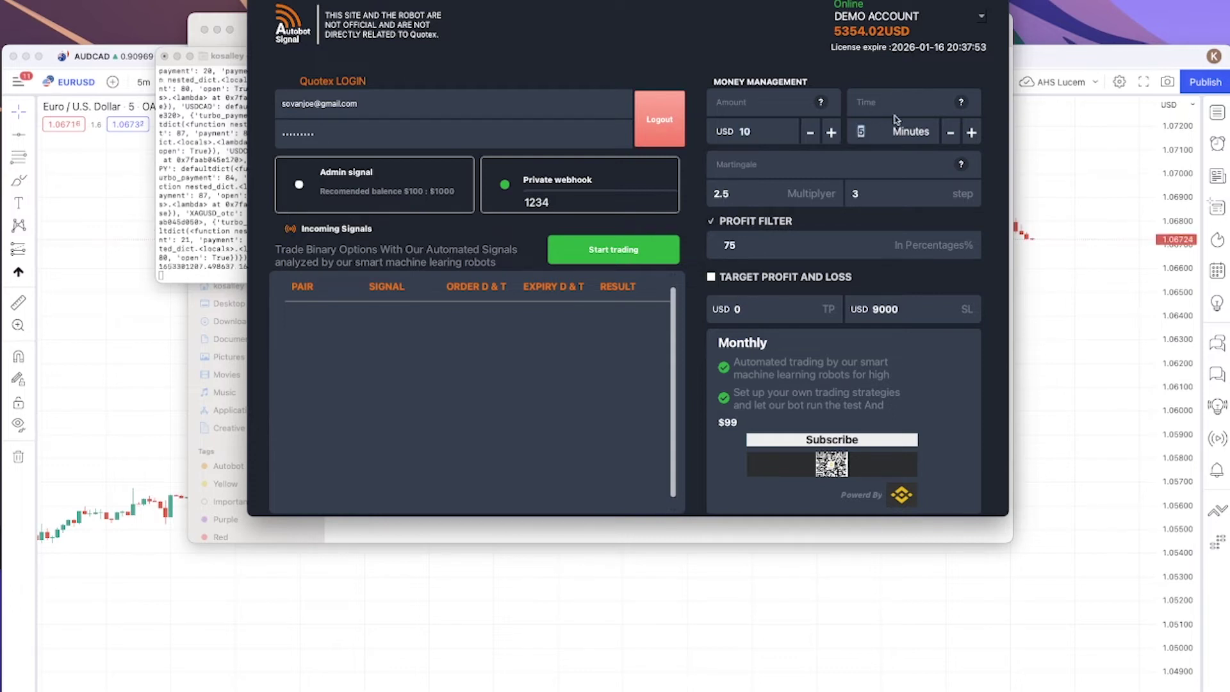
pyautogui.moveTo(734, 193); pyautogui.dragTo(710, 197)
pyautogui.click(859, 192)
pyautogui.doubleClick(857, 193)
pyautogui.click(744, 246)
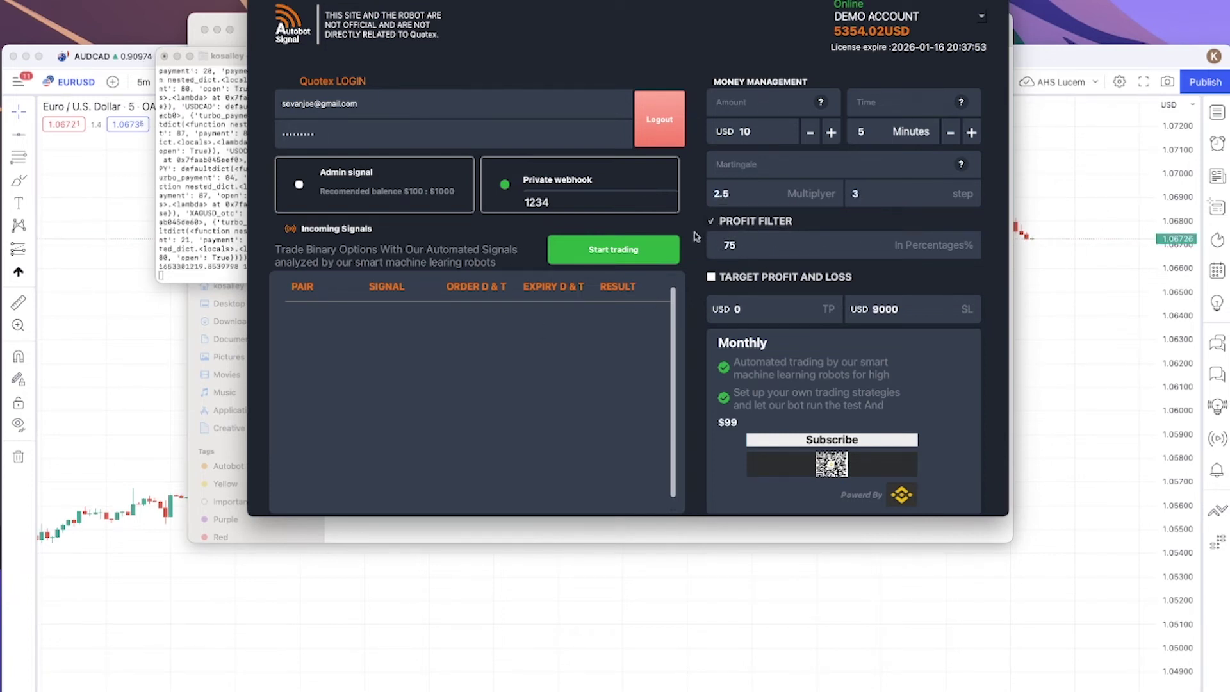
pyautogui.click(595, 251)
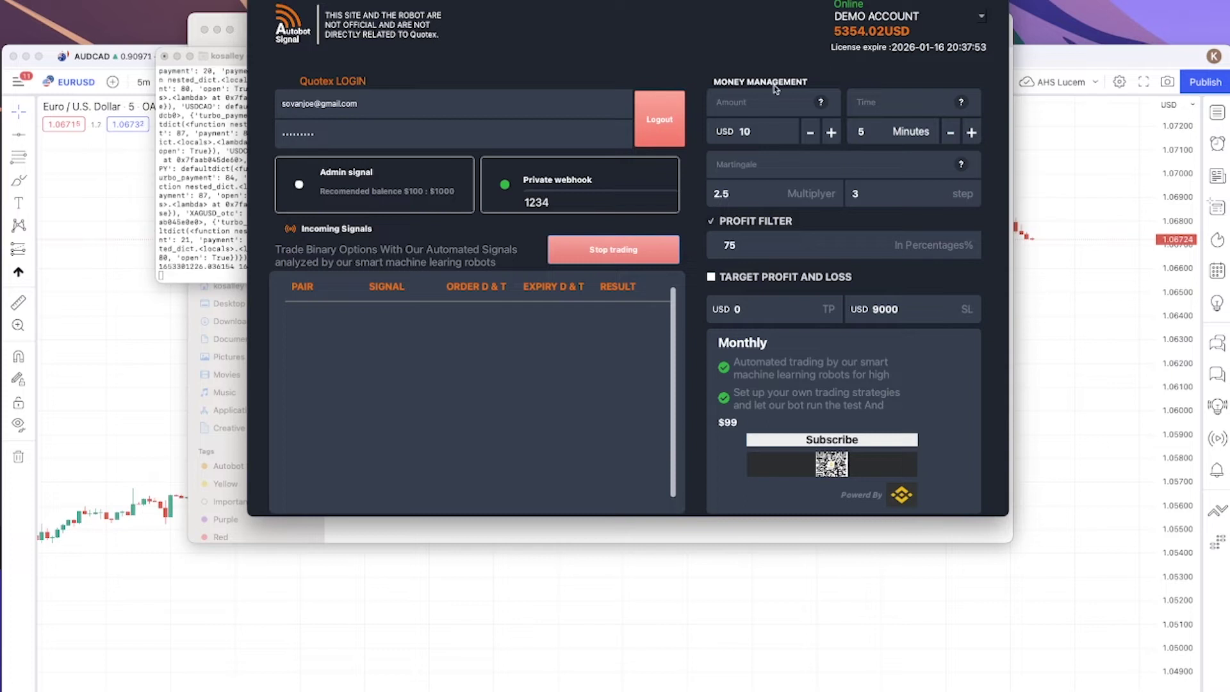
pyautogui.click(1083, 58)
# Maximize the TradingView window and frame the latest EURUSD 5-minute rally
pyautogui.doubleClick(1082, 59)
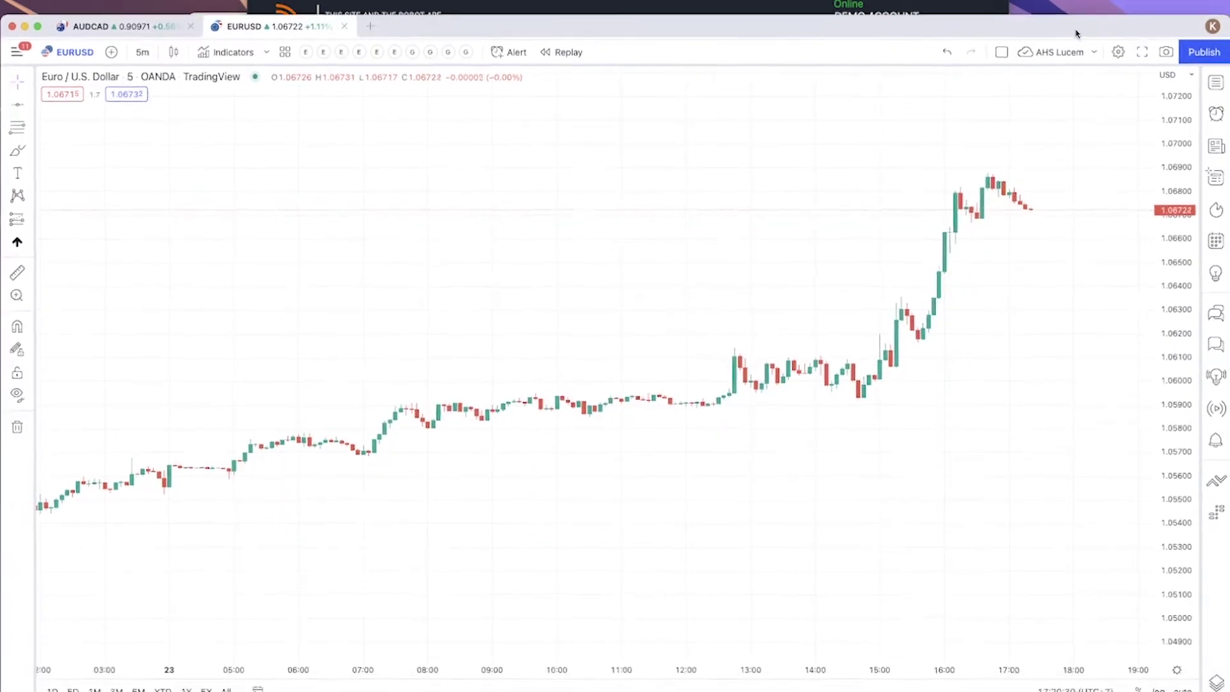
pyautogui.moveTo(928, 250); pyautogui.dragTo(880, 228)
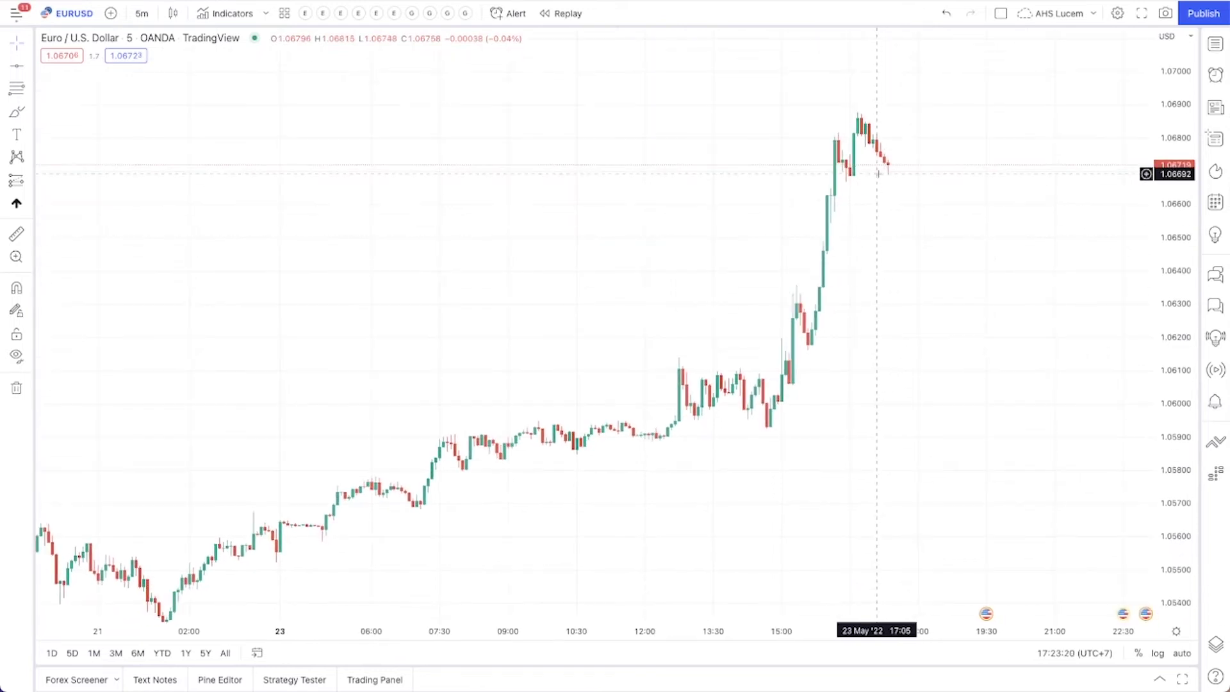
pyautogui.moveTo(666, 207); pyautogui.dragTo(659, 247)
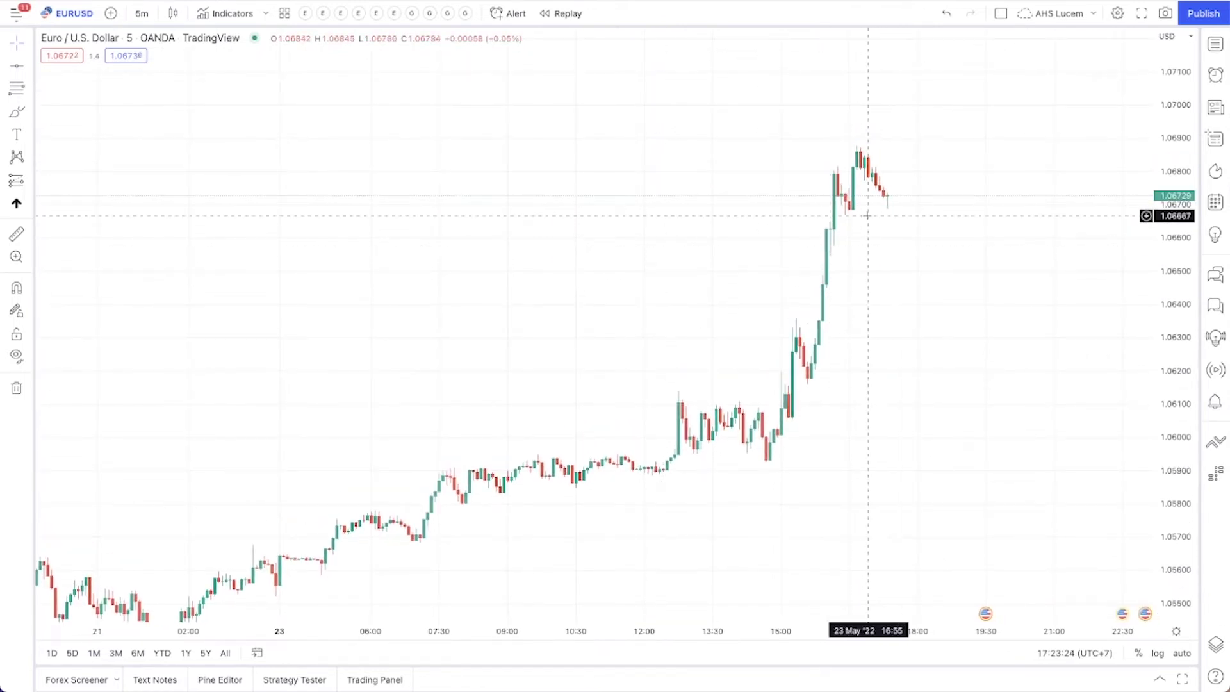
pyautogui.scroll(1, 713, 252)
pyautogui.scroll(-3, 714, 253)
pyautogui.scroll(2, 711, 255)
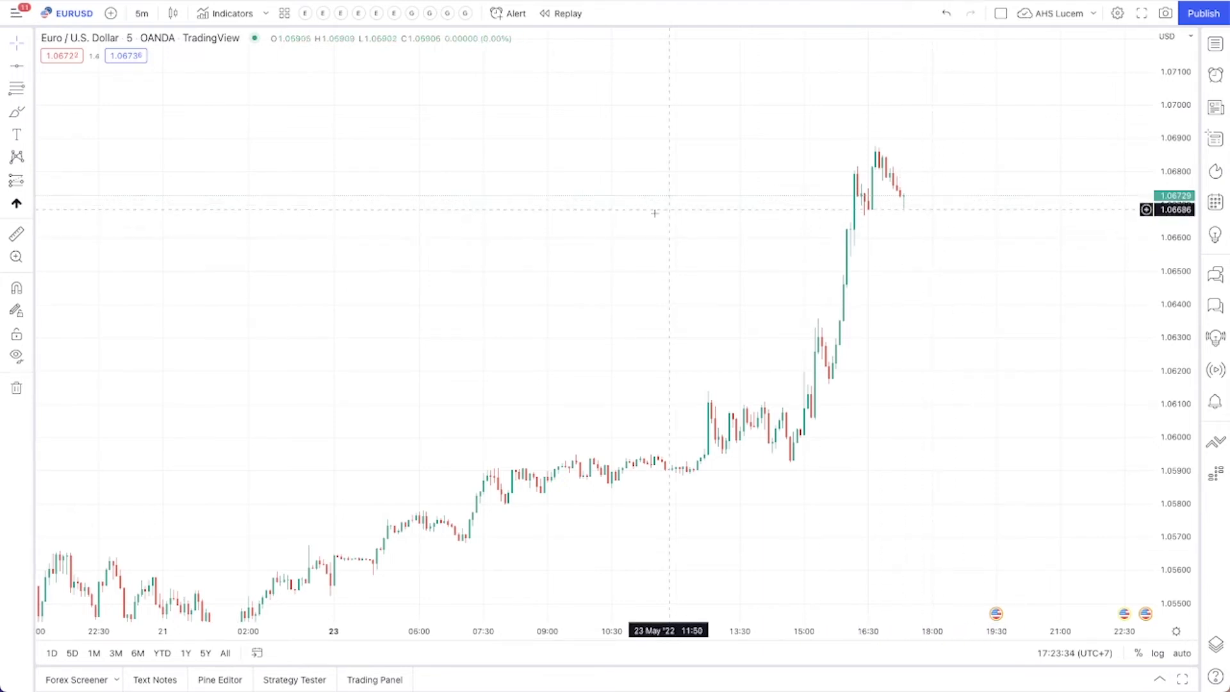
# Search 'RSI alert' and add the RSI Cross with Alert indicator below the EURUSD chart
pyautogui.click(232, 14)
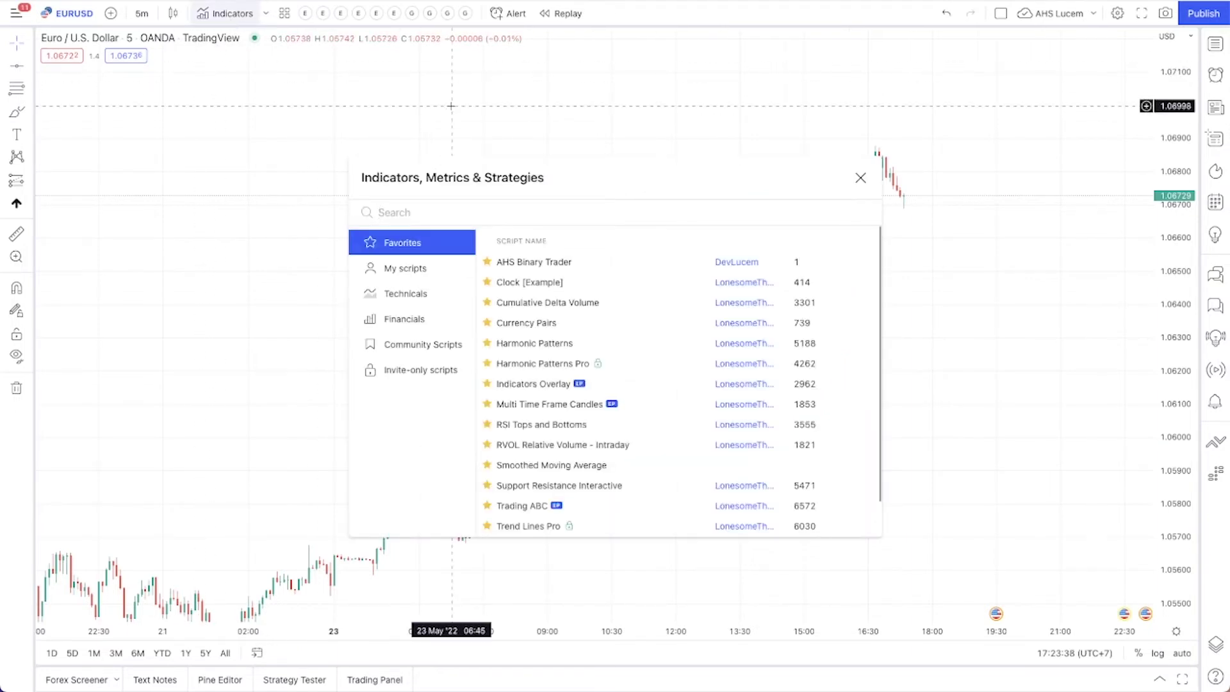
pyautogui.write('RSI')
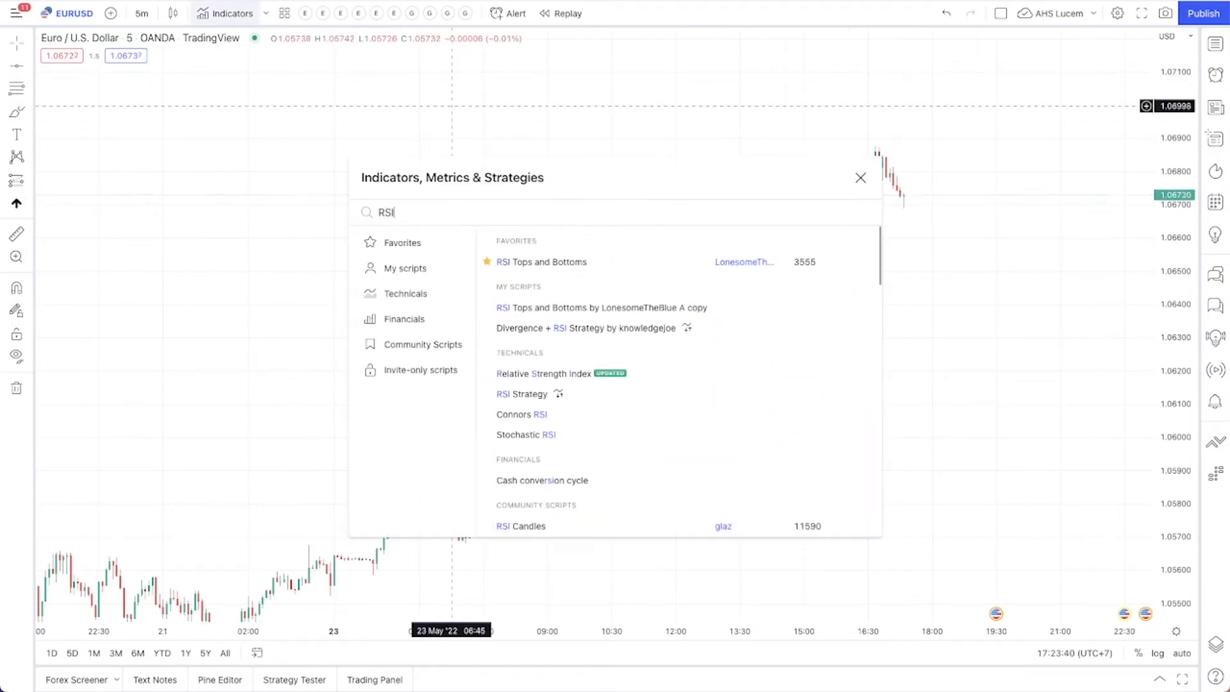
pyautogui.write(' aler')
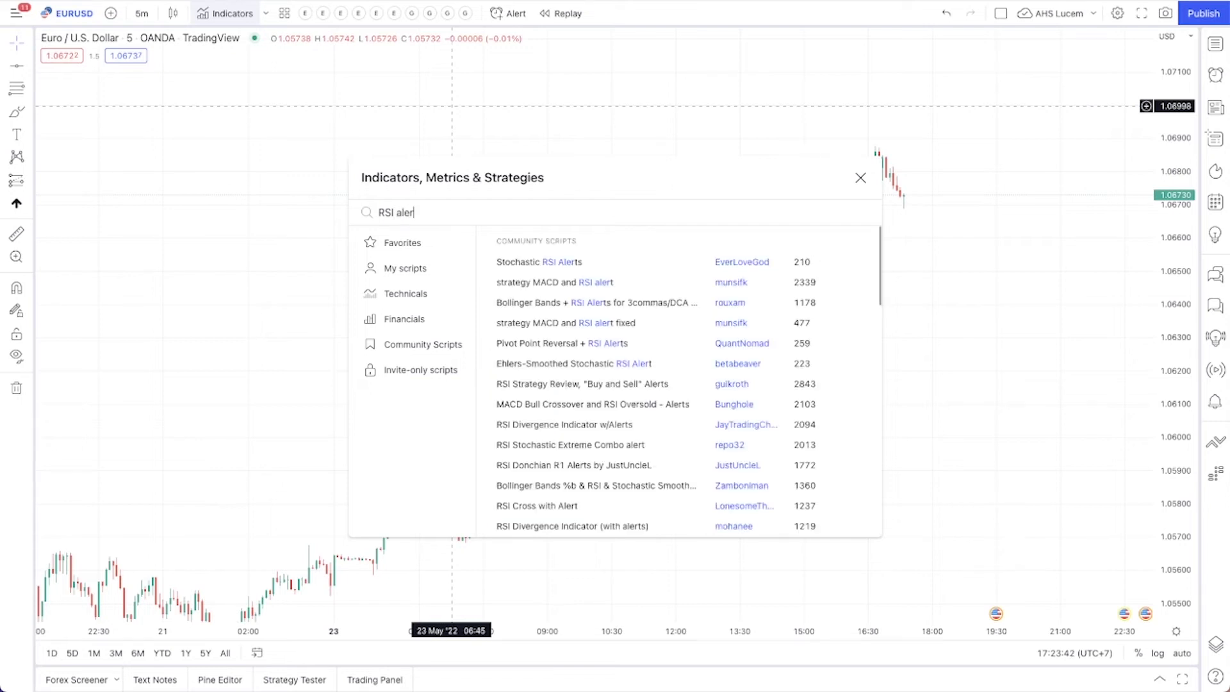
pyautogui.write('t')
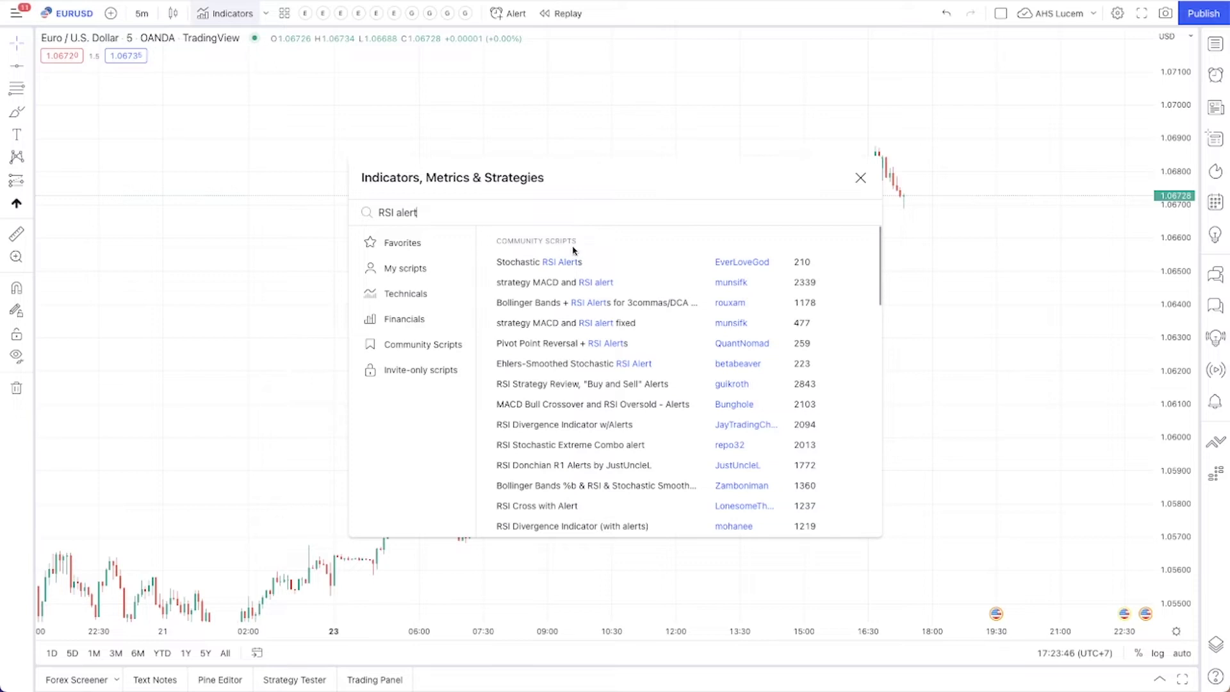
pyautogui.scroll(-4, 575, 425)
pyautogui.scroll(4, 575, 426)
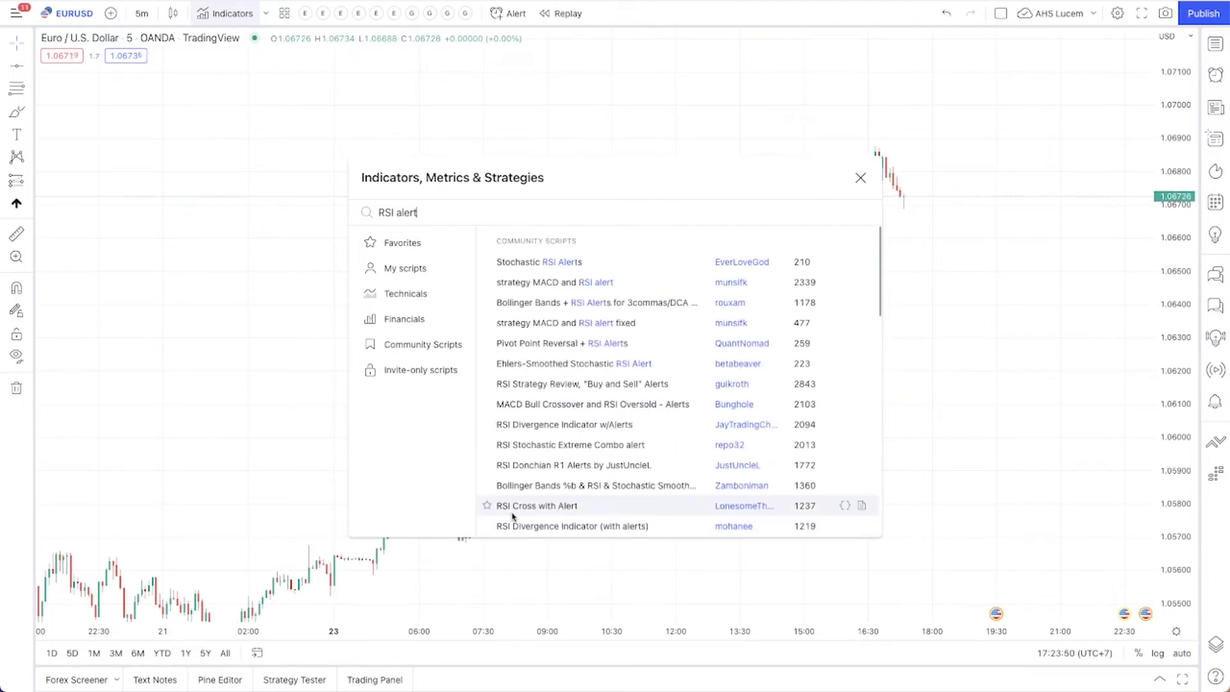
pyautogui.click(558, 510)
pyautogui.click(860, 178)
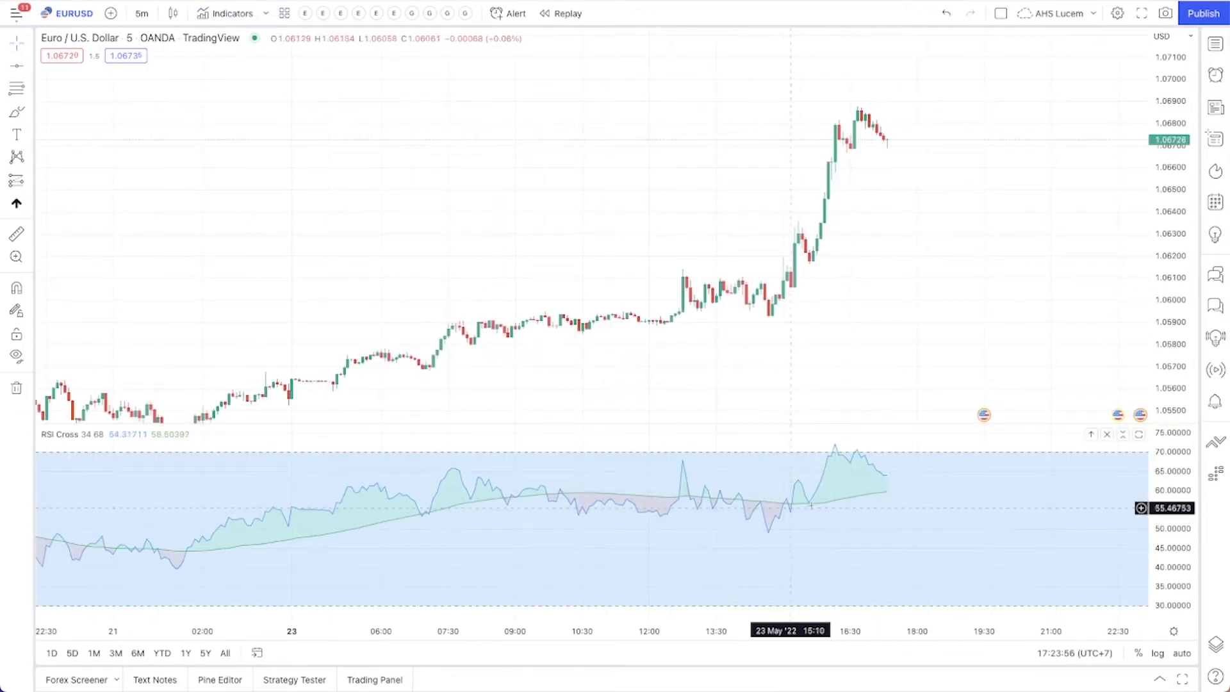
pyautogui.scroll(-2, 833, 499)
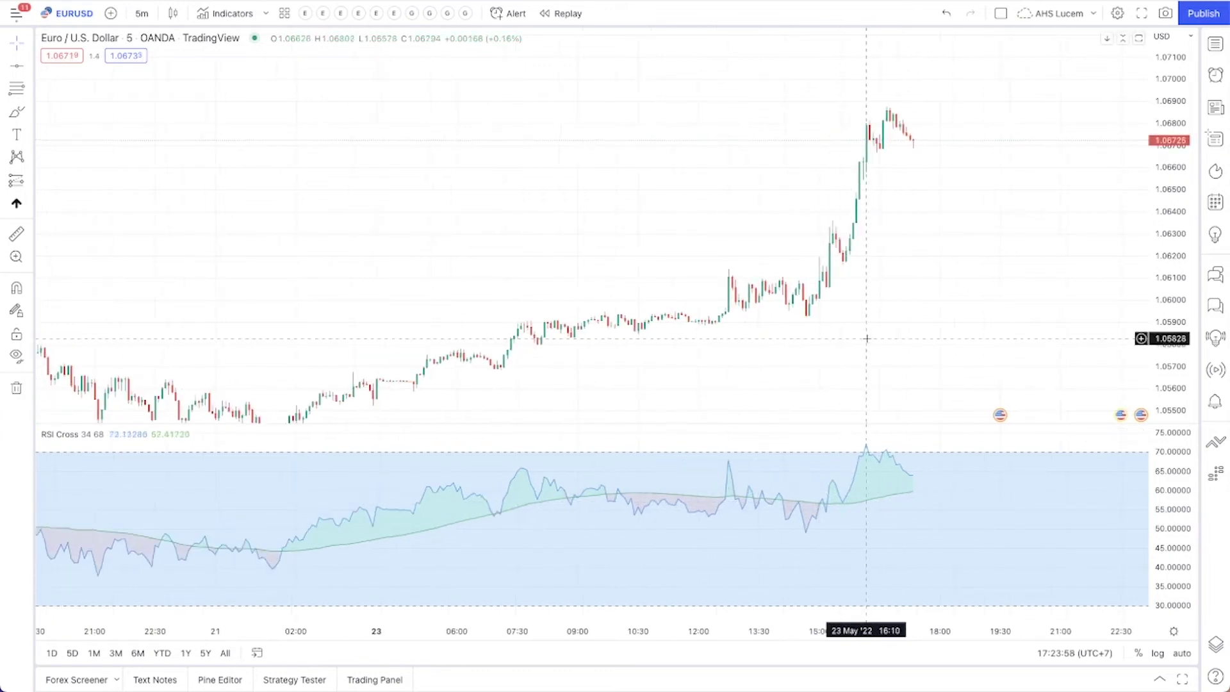
pyautogui.scroll(1, 856, 358)
pyautogui.moveTo(856, 359); pyautogui.dragTo(777, 301)
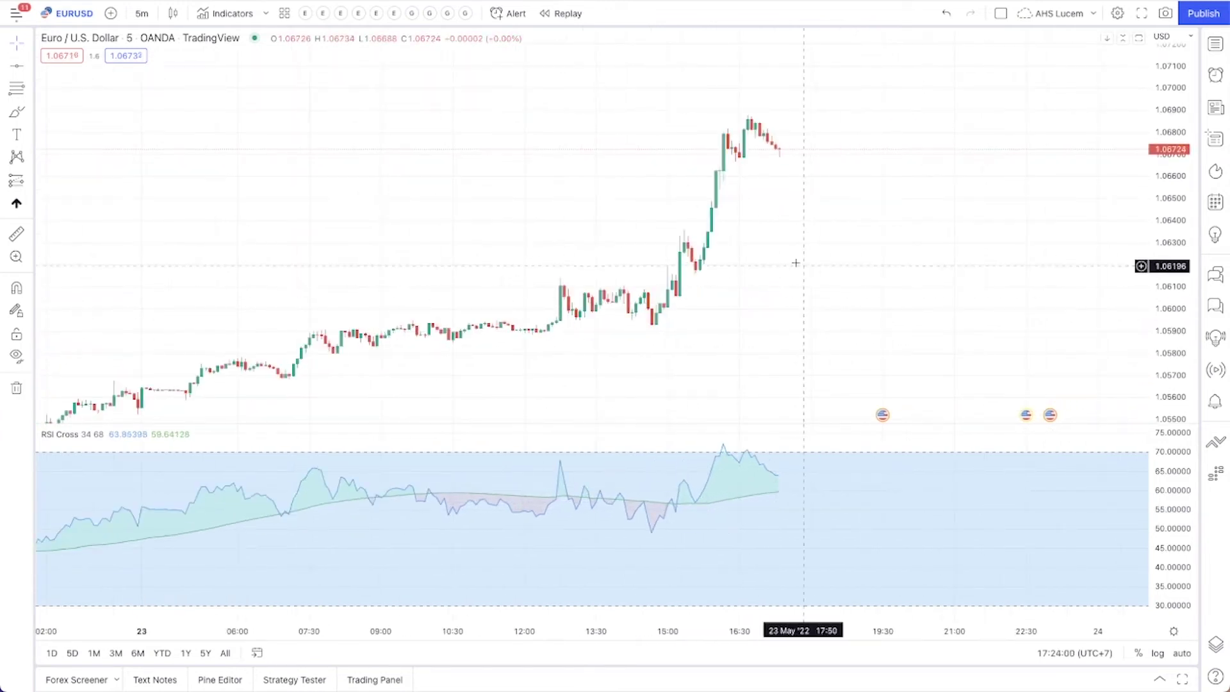
pyautogui.scroll(1, 808, 265)
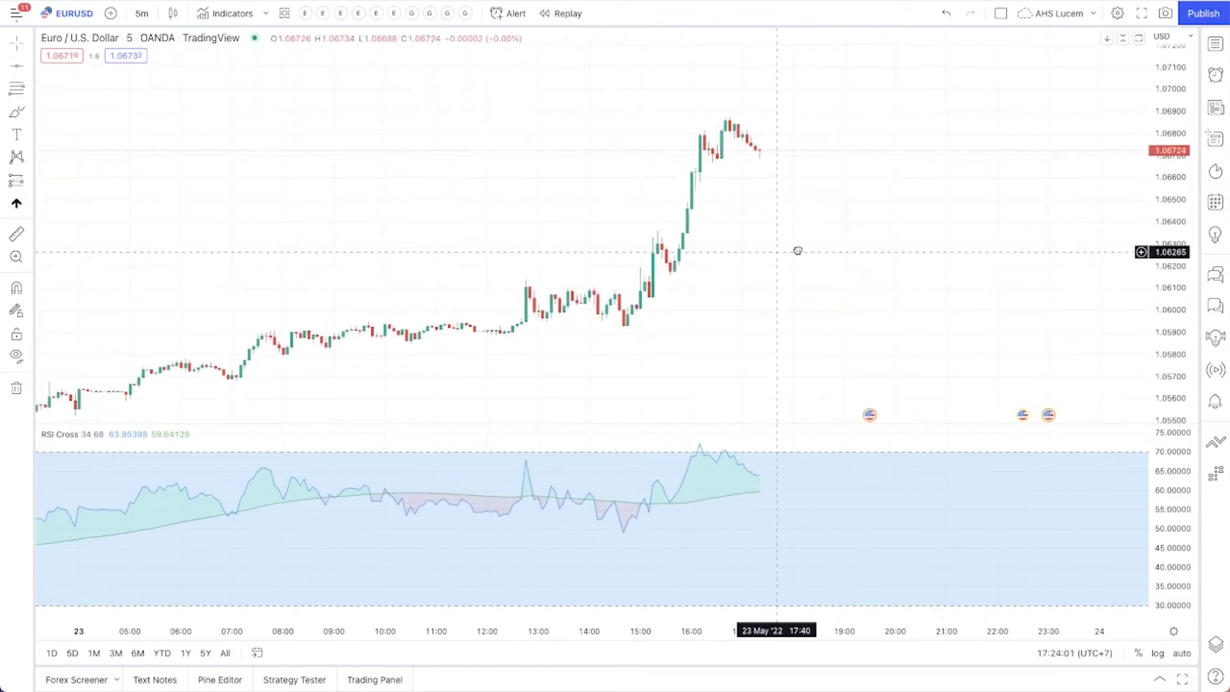
# Start a new EURUSD alert from the Alerts panel, moving the form clear of the price scale
pyautogui.click(1216, 76)
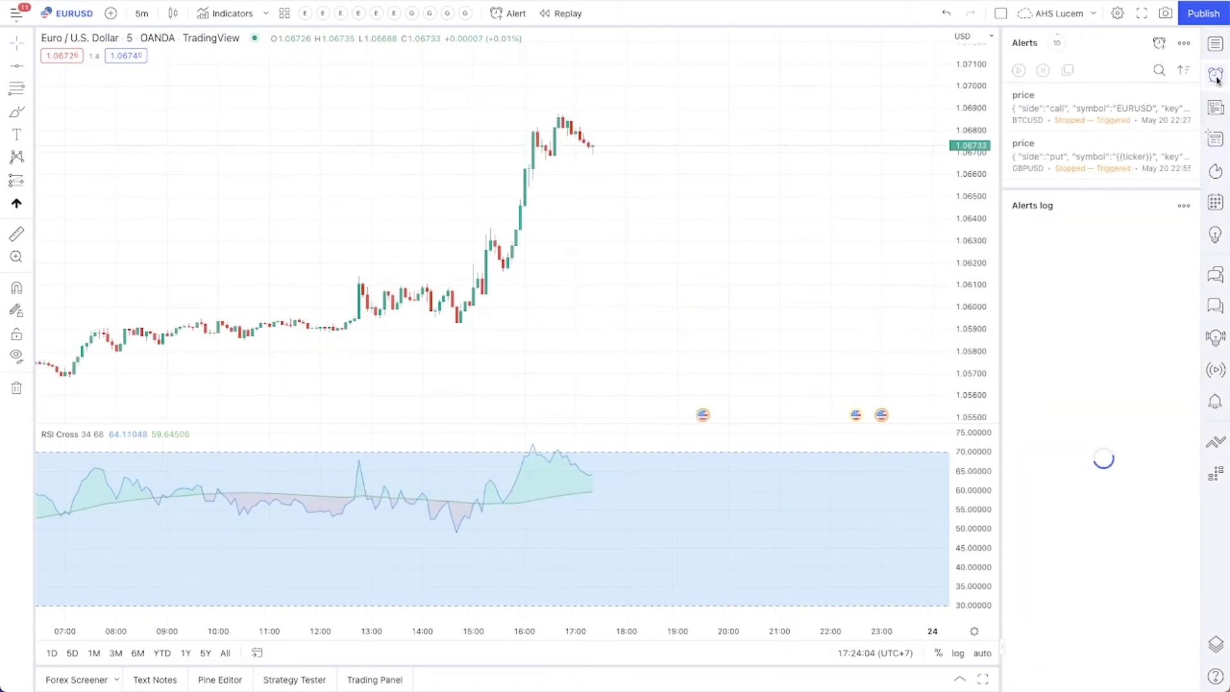
pyautogui.click(1161, 46)
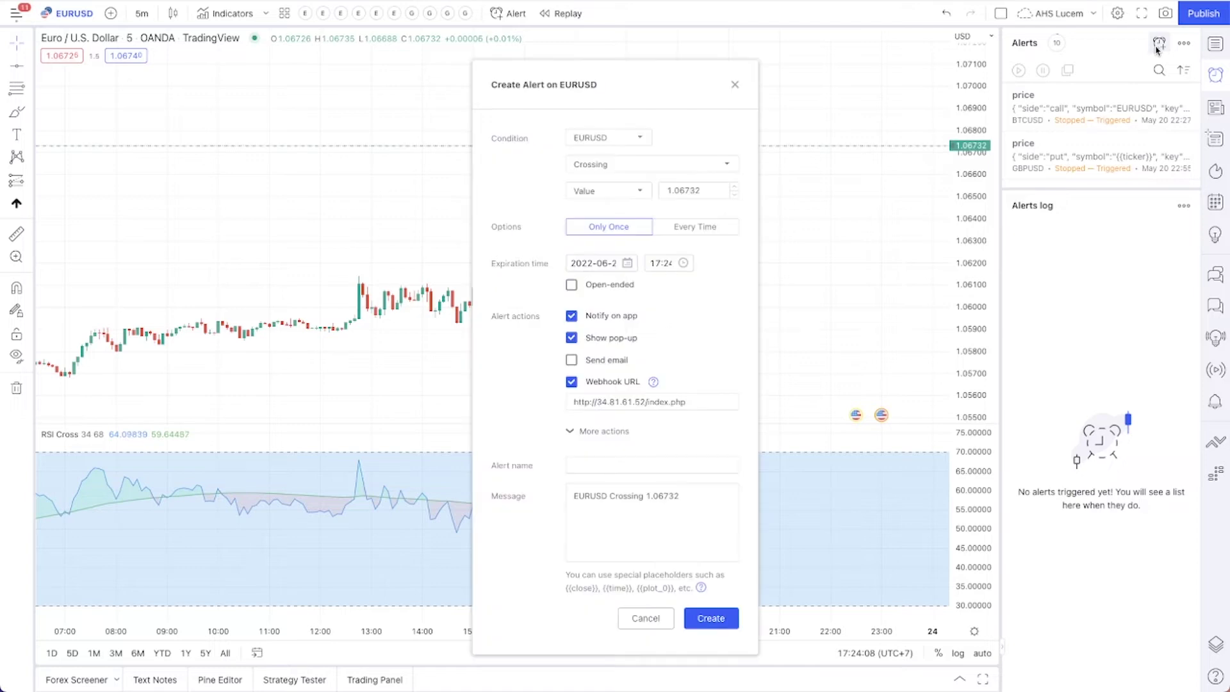
pyautogui.moveTo(566, 70); pyautogui.dragTo(802, 89)
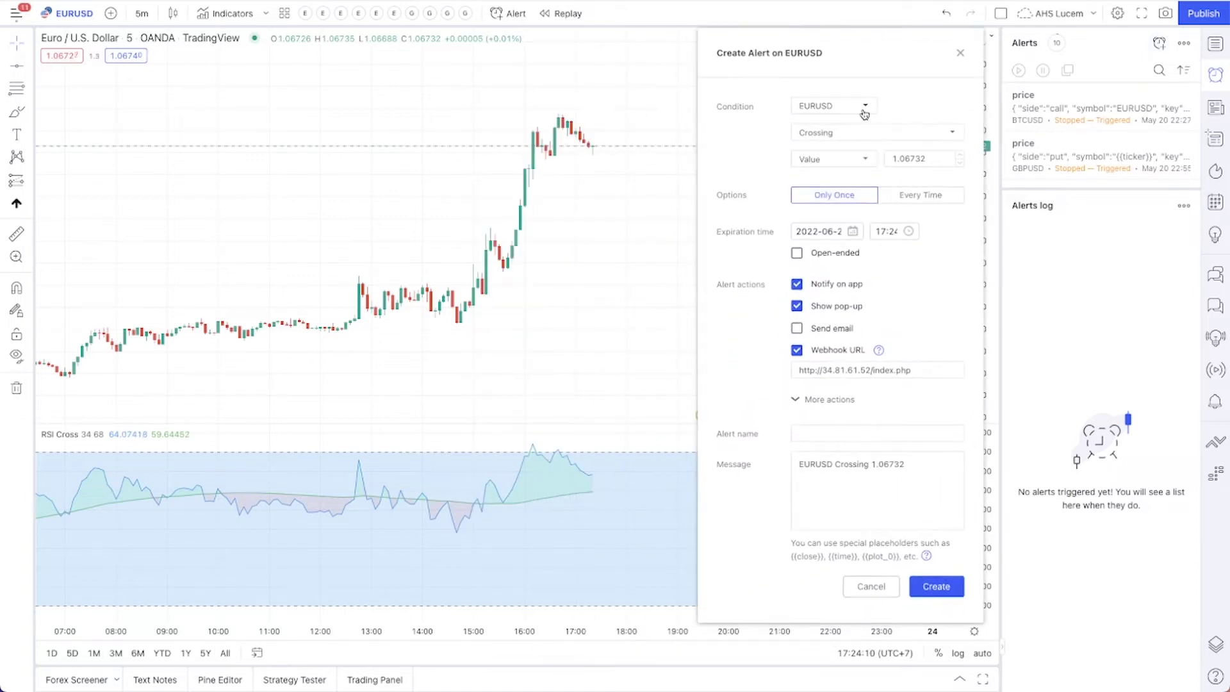
pyautogui.moveTo(880, 53); pyautogui.dragTo(856, 51)
pyautogui.click(907, 84)
pyautogui.moveTo(856, 57); pyautogui.dragTo(876, 57)
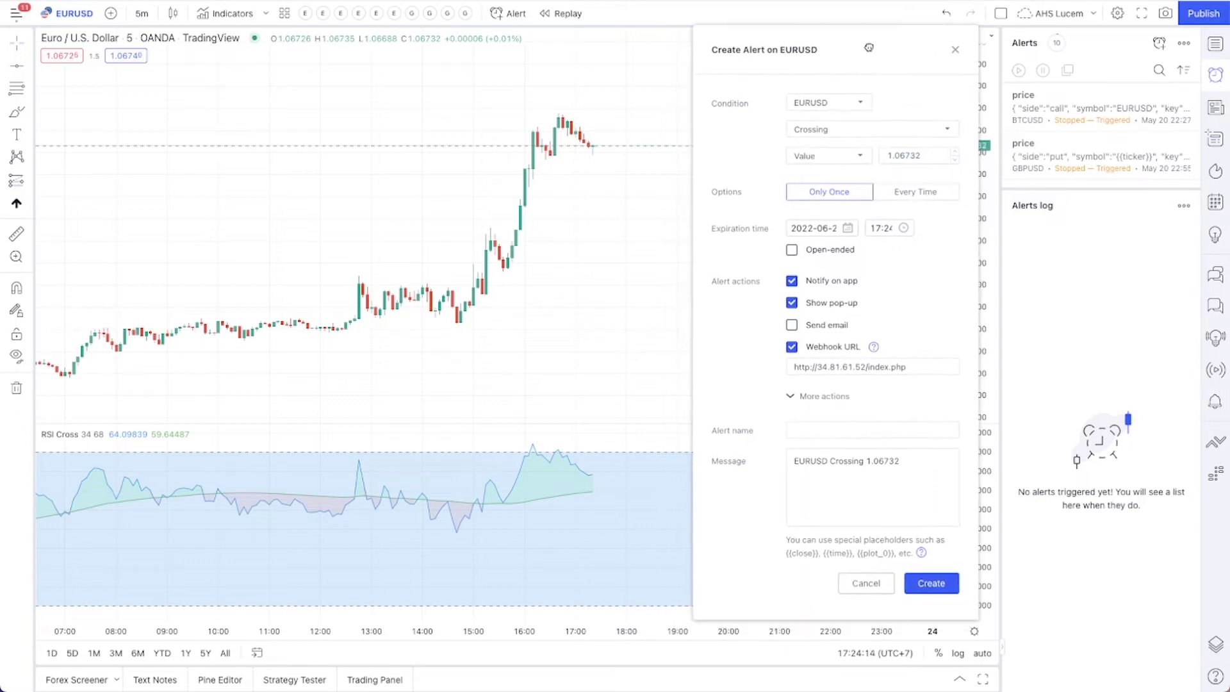
# Set the alert condition to RSI Cross Buy, firing Once Per Bar Close
pyautogui.moveTo(76, 440)
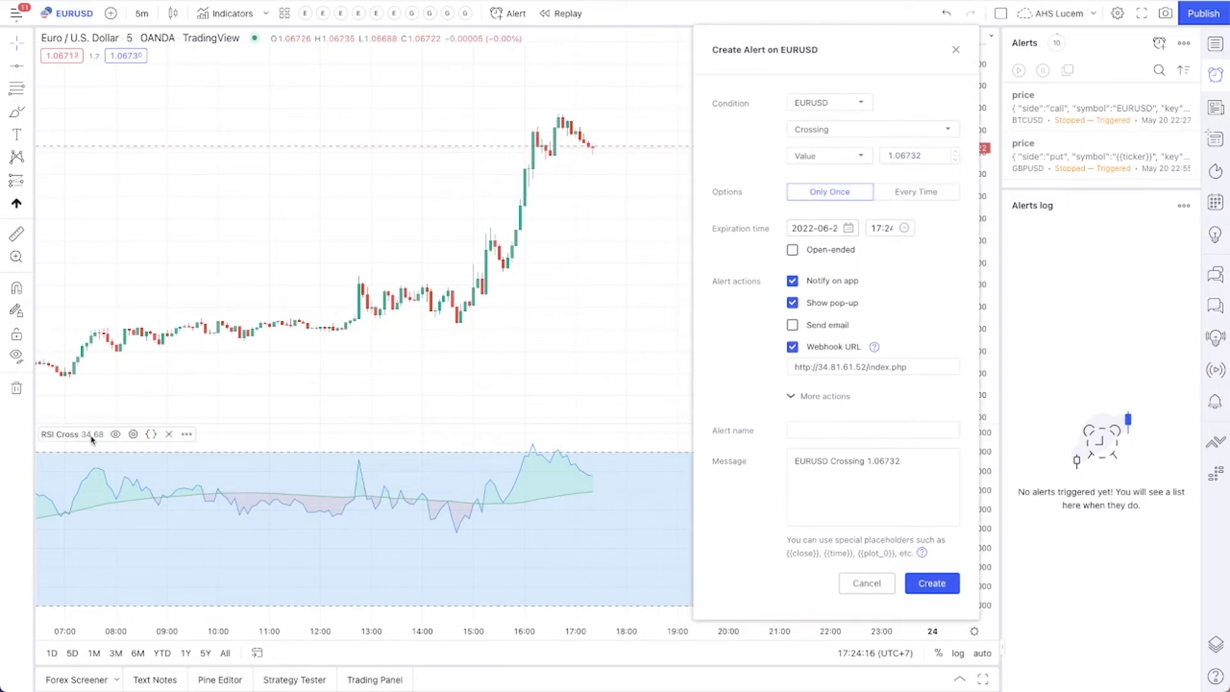
pyautogui.click(863, 107)
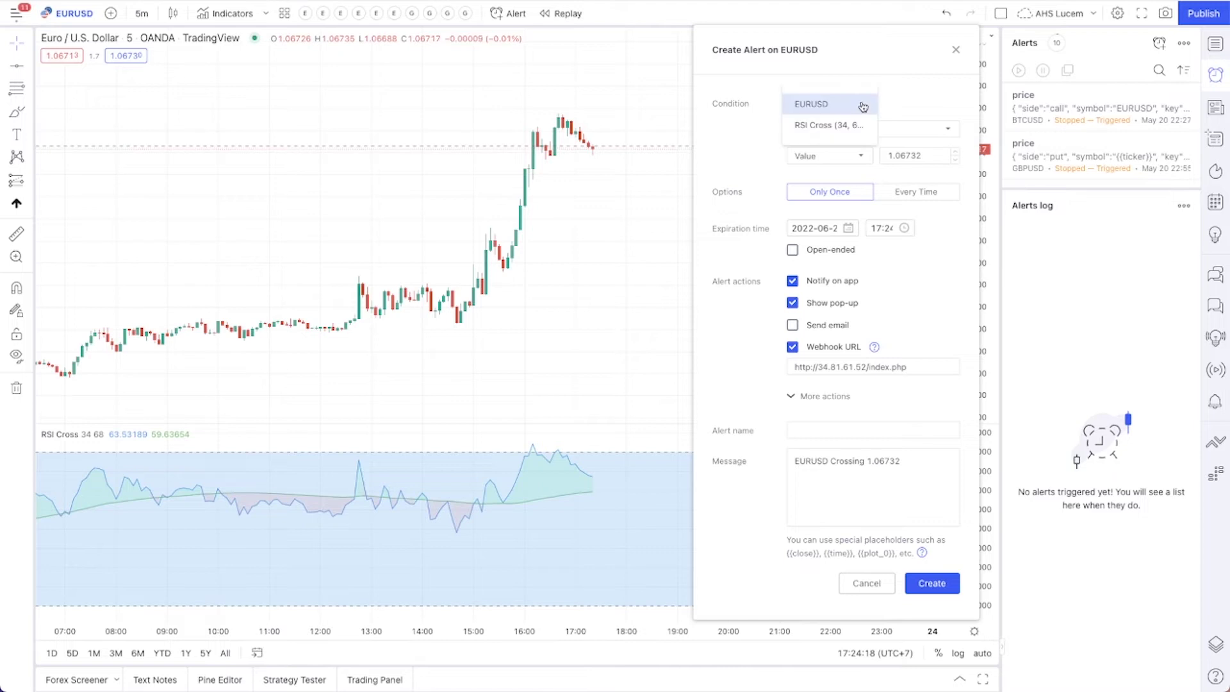
pyautogui.click(843, 127)
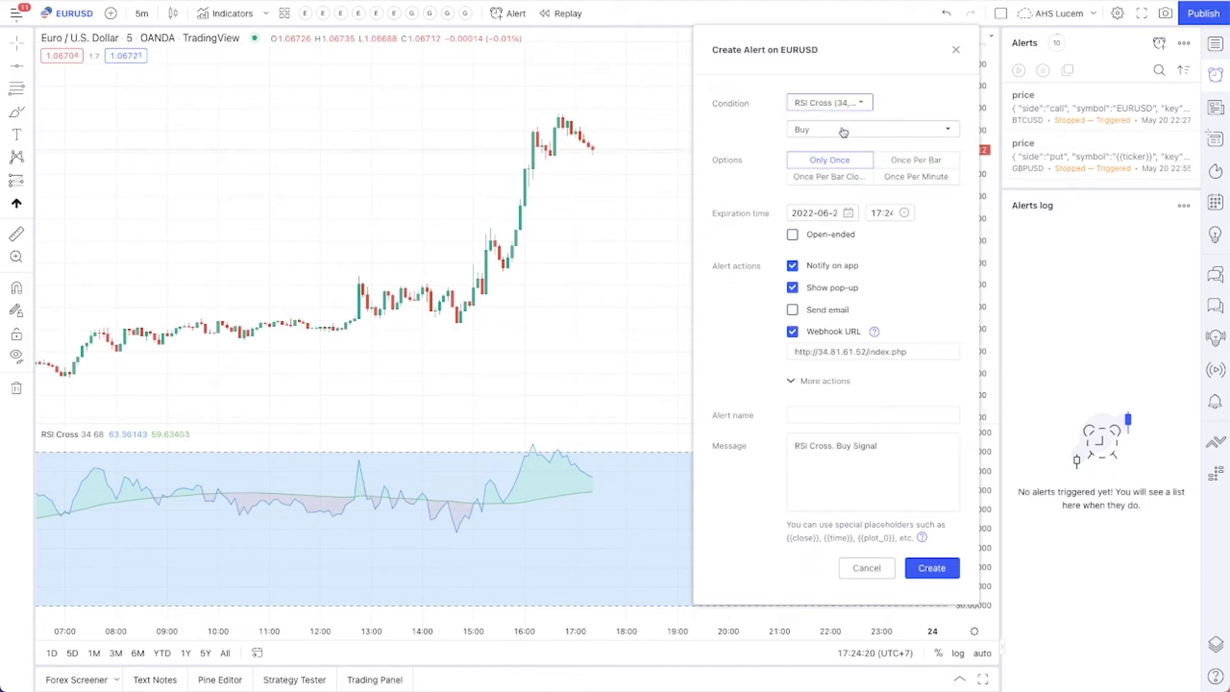
pyautogui.click(808, 135)
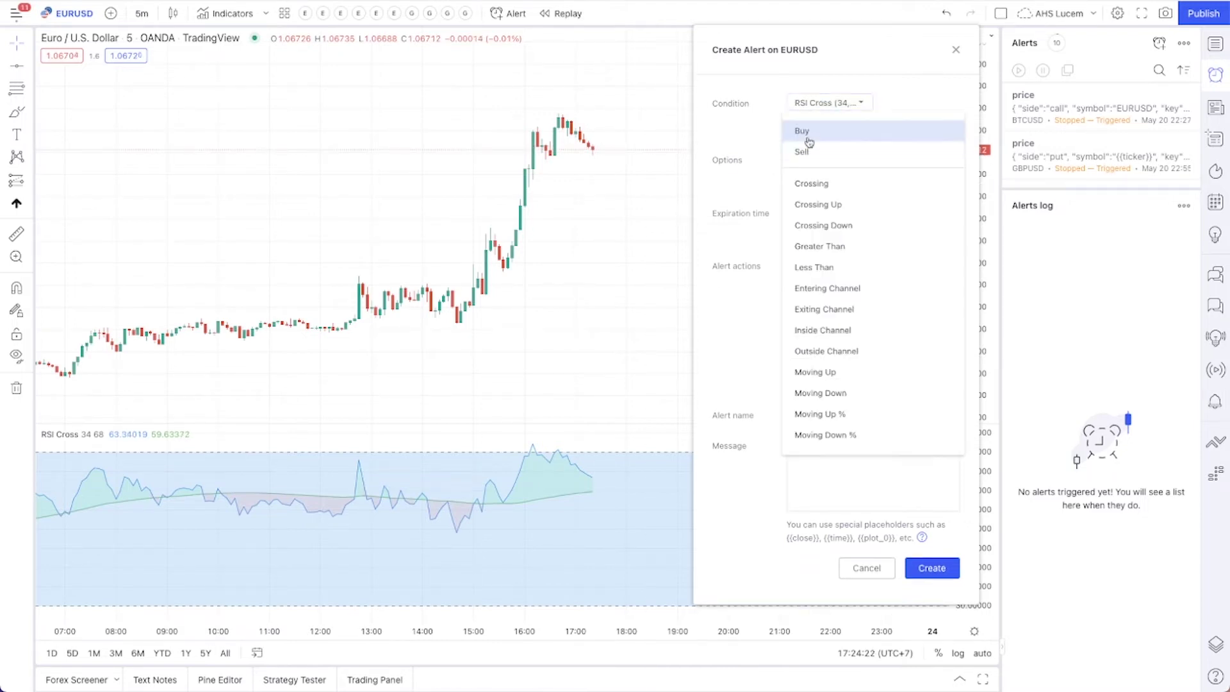
pyautogui.click(802, 131)
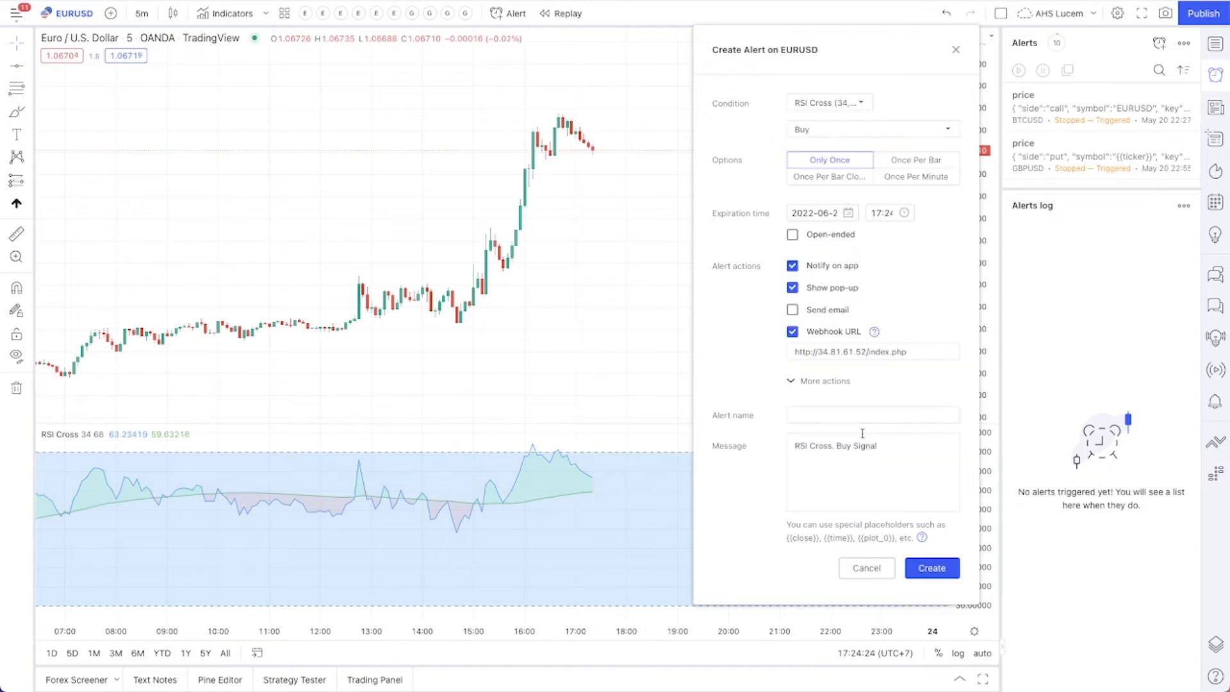
pyautogui.moveTo(796, 449); pyautogui.dragTo(902, 452)
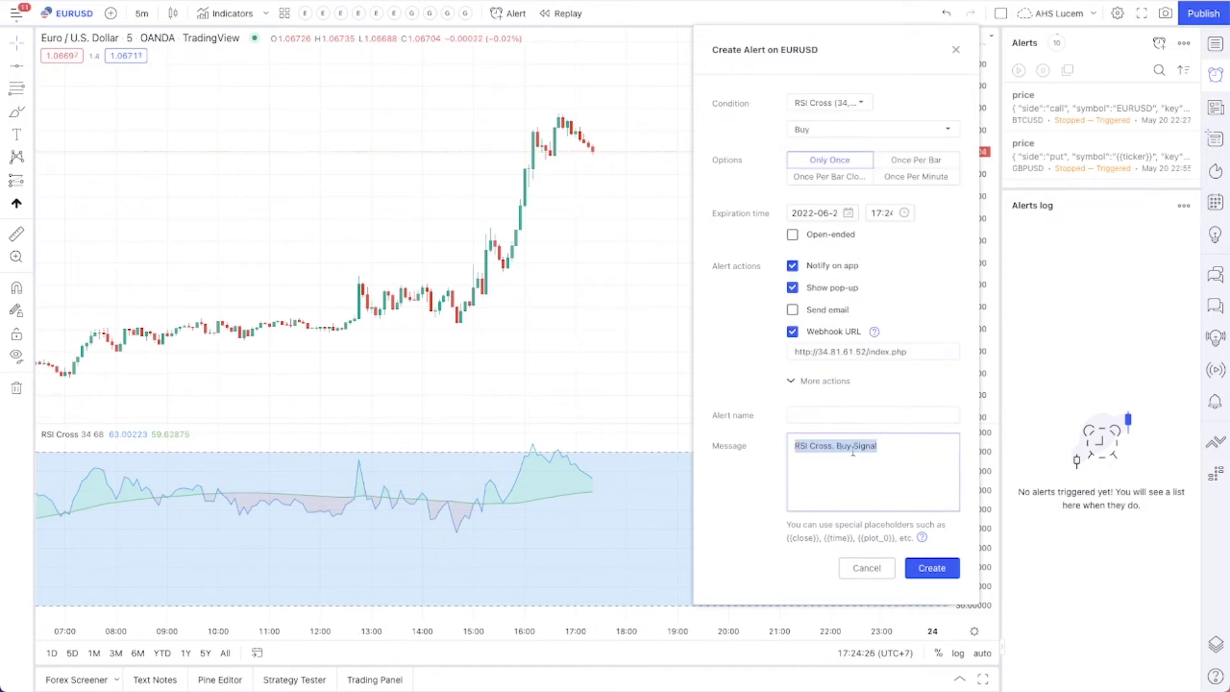
pyautogui.click(833, 130)
pyautogui.click(810, 155)
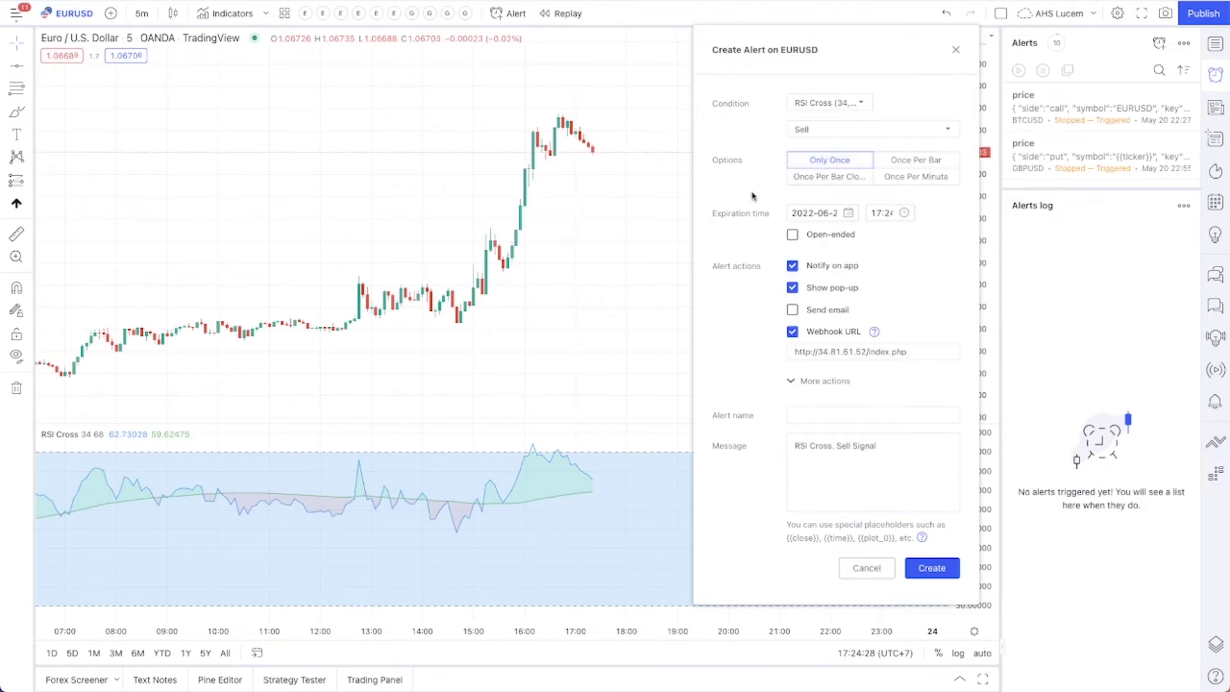
pyautogui.moveTo(870, 450); pyautogui.dragTo(793, 442)
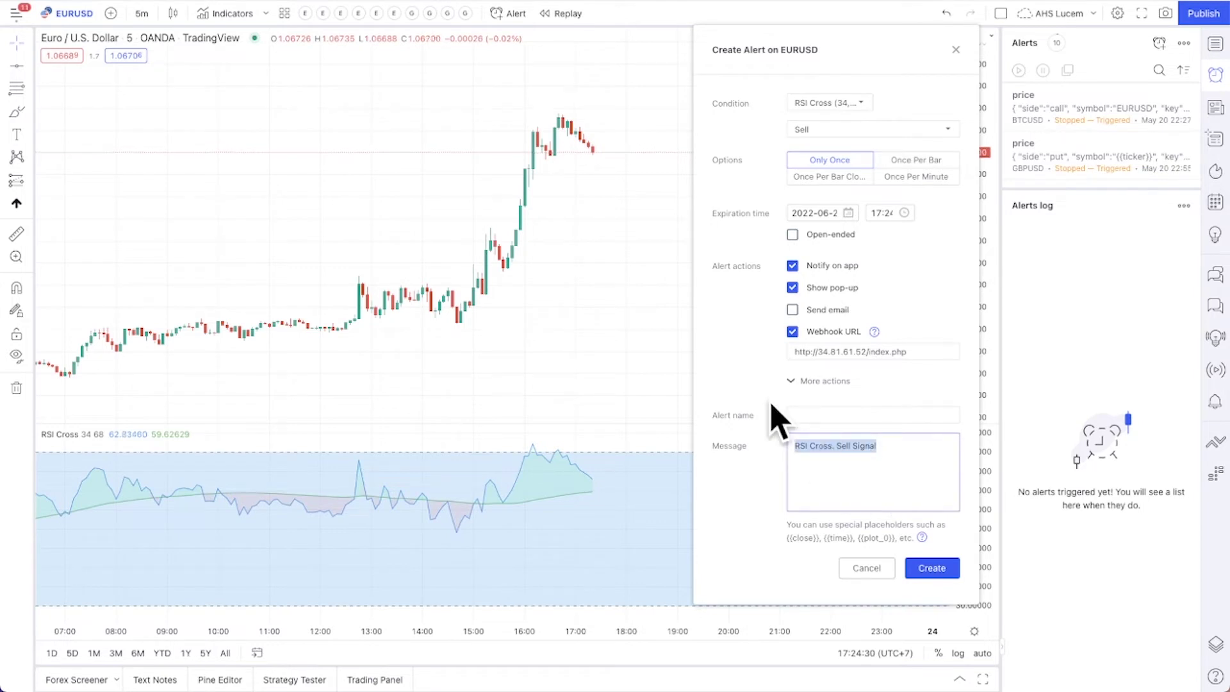
pyautogui.click(740, 248)
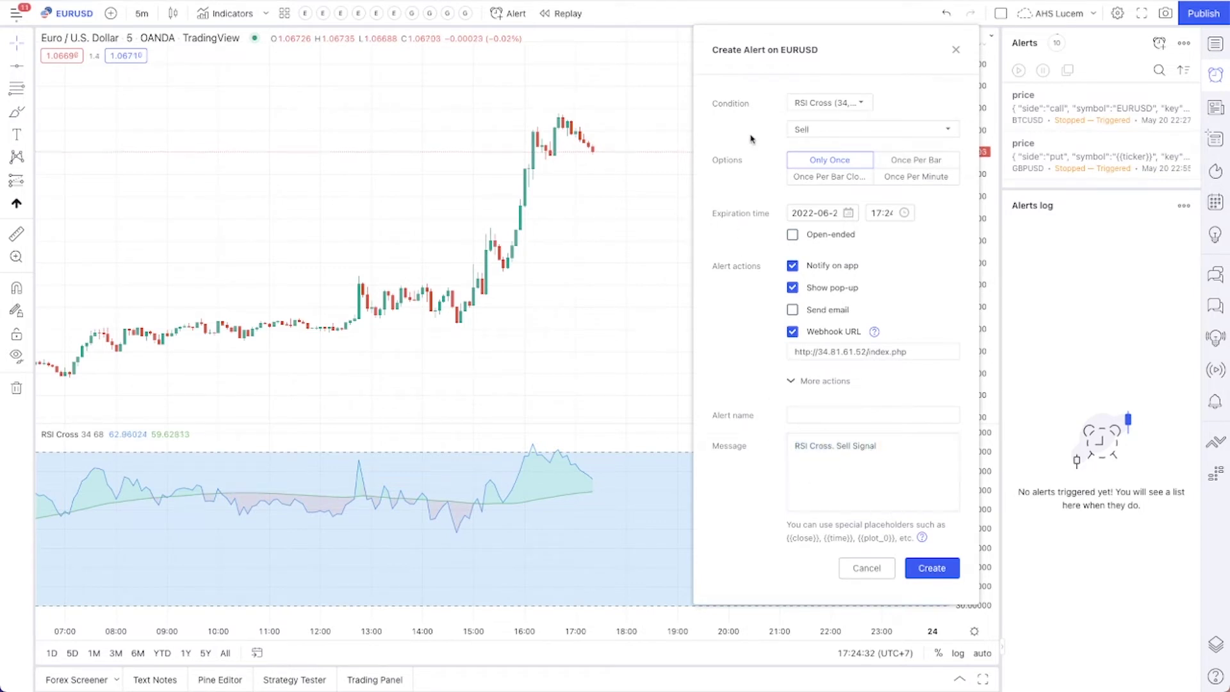
pyautogui.click(798, 132)
pyautogui.click(805, 132)
pyautogui.click(821, 180)
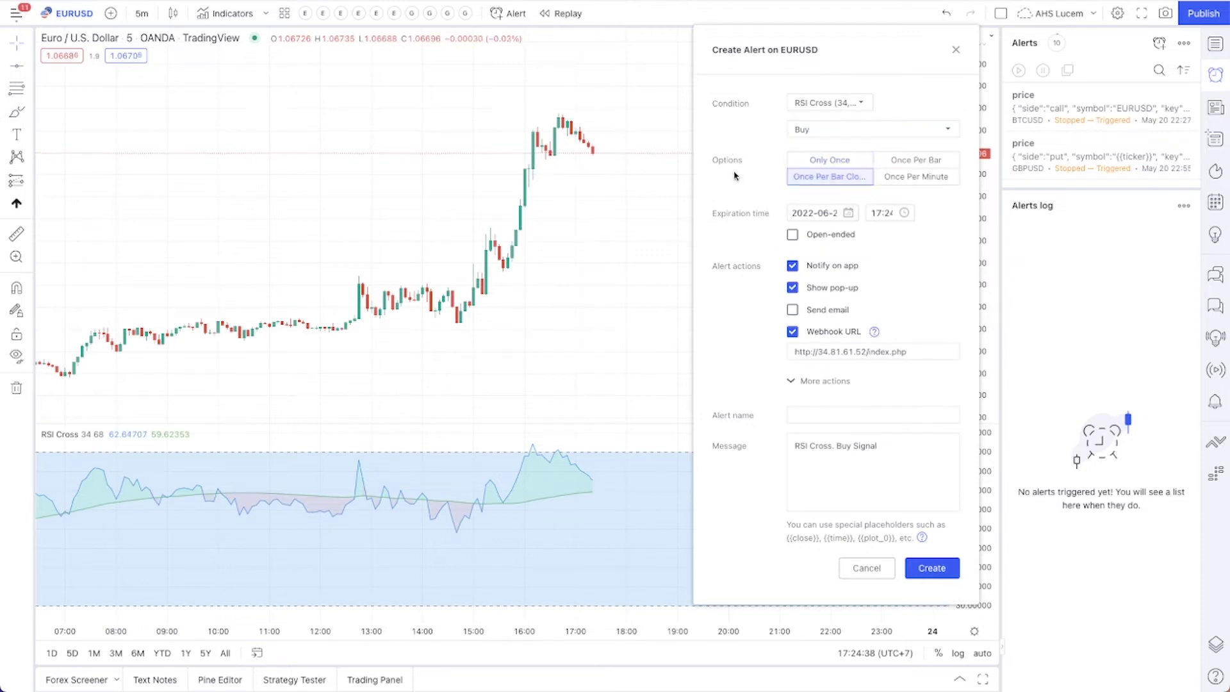
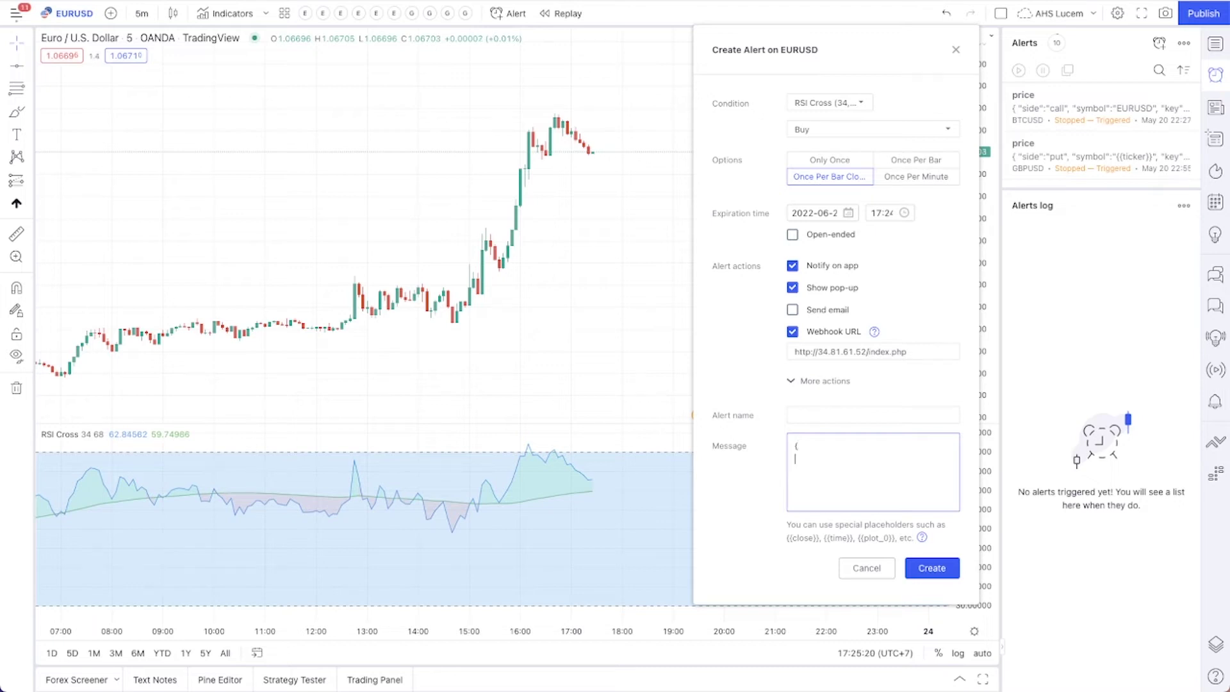
# Add the side "call" and symbol "EURUSD" lines to the alert message
pyautogui.write('de":')
pyautogui.write('c')
pyautogui.write('symbol":')
pyautogui.write('"EURUSD",')
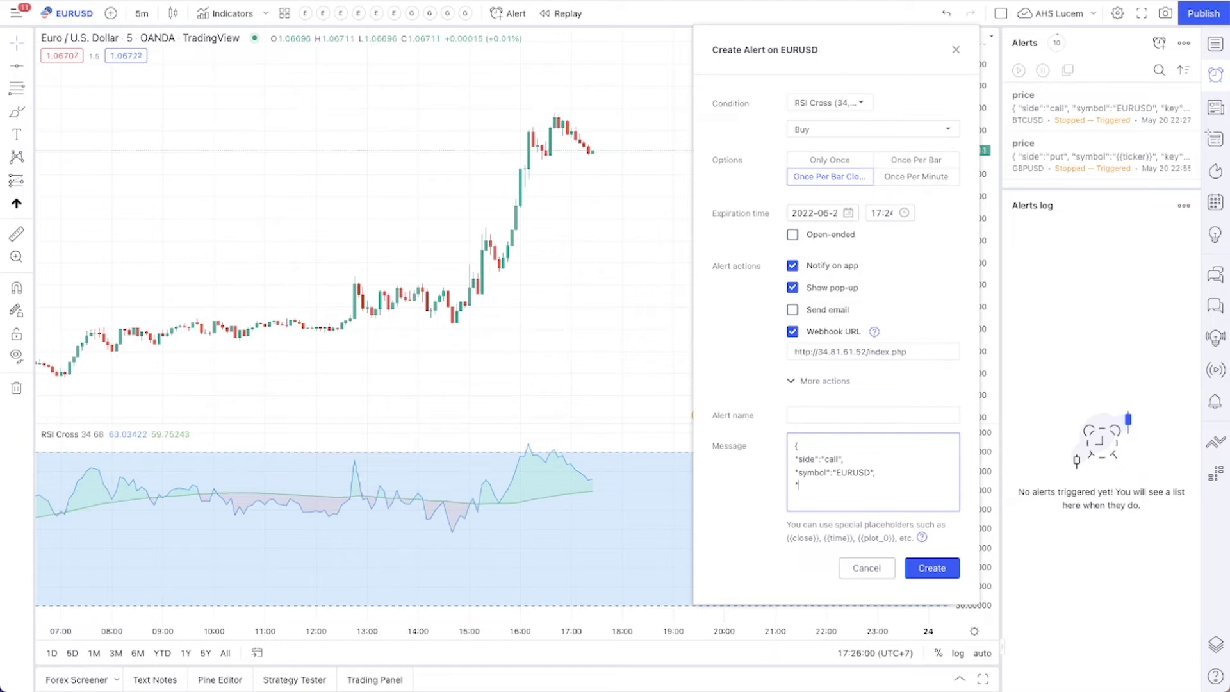
# Begin the key entry and select the private webhook key value in Autobot Signal
pyautogui.write('key":"')
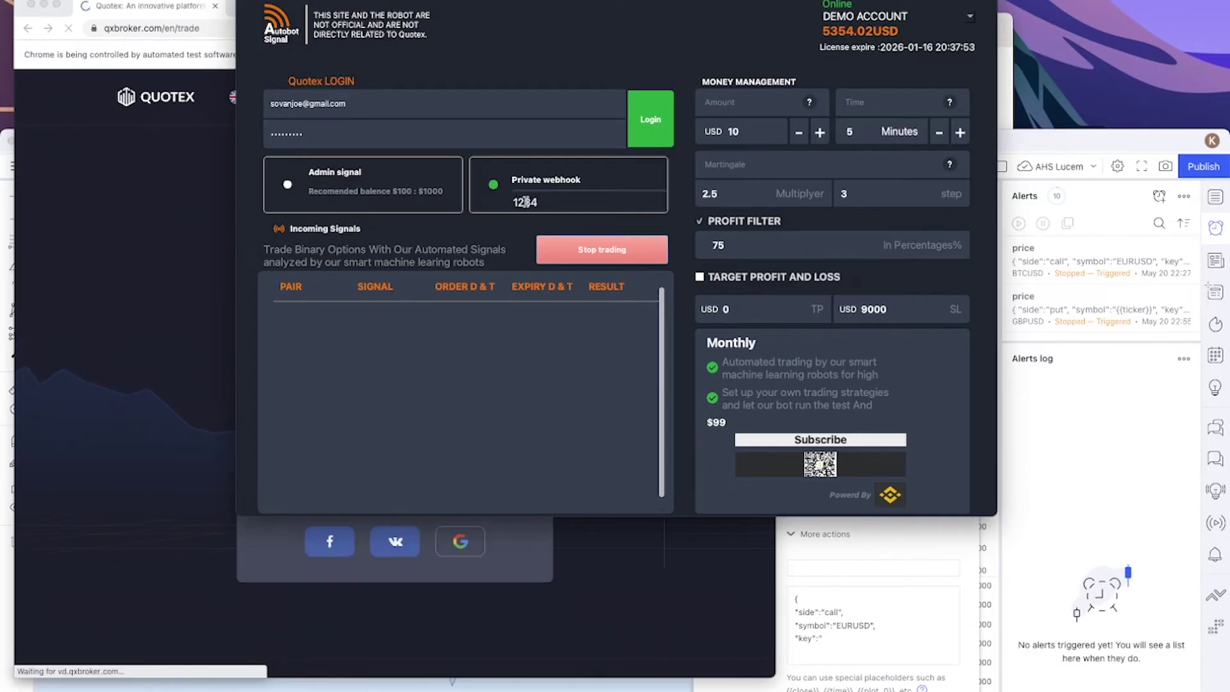
pyautogui.moveTo(540, 203); pyautogui.dragTo(510, 202)
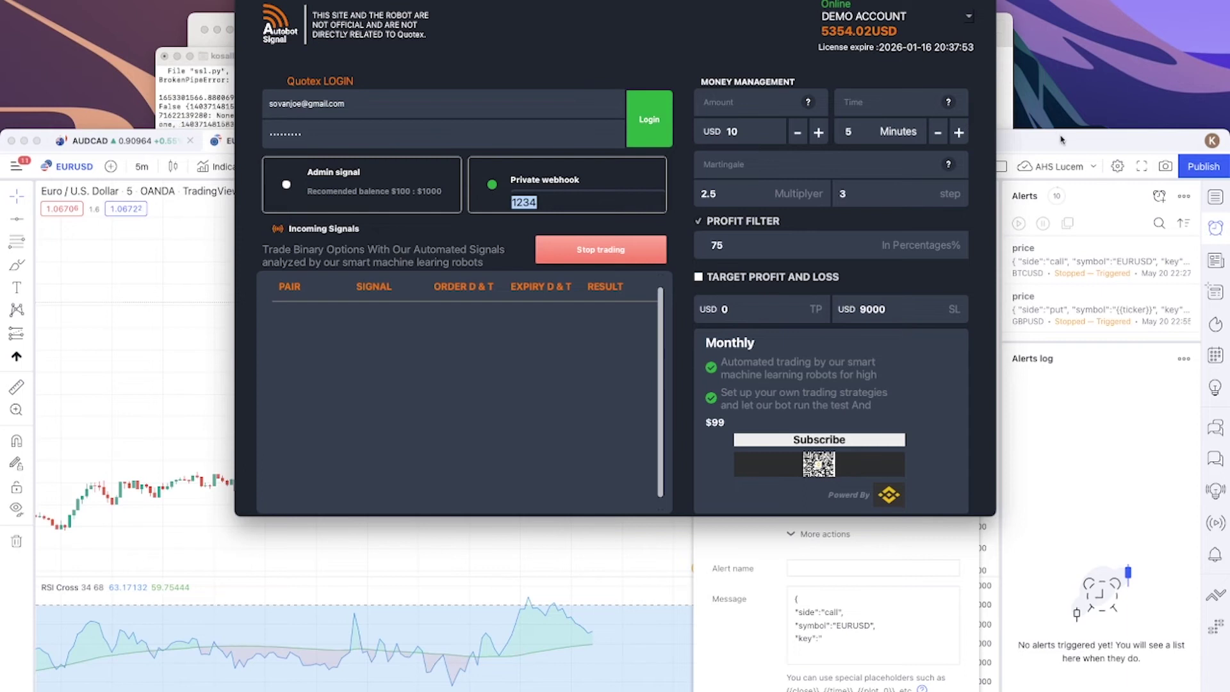
pyautogui.moveTo(1060, 140); pyautogui.dragTo(1060, 88)
pyautogui.click(841, 581)
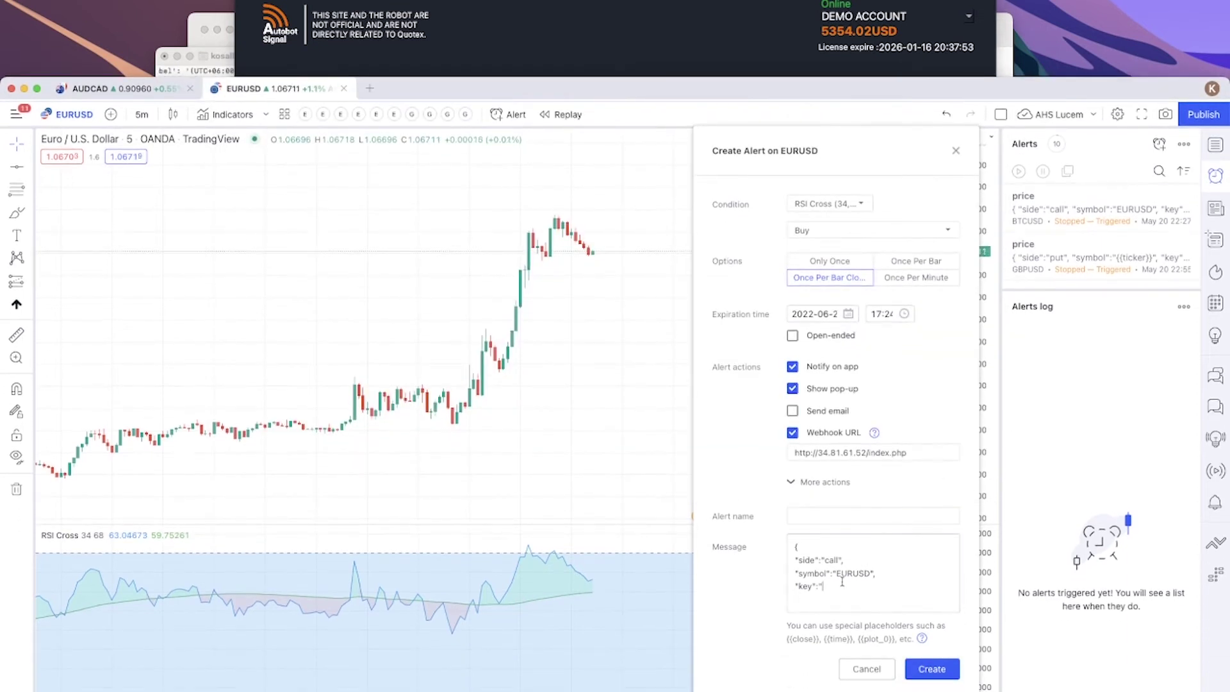
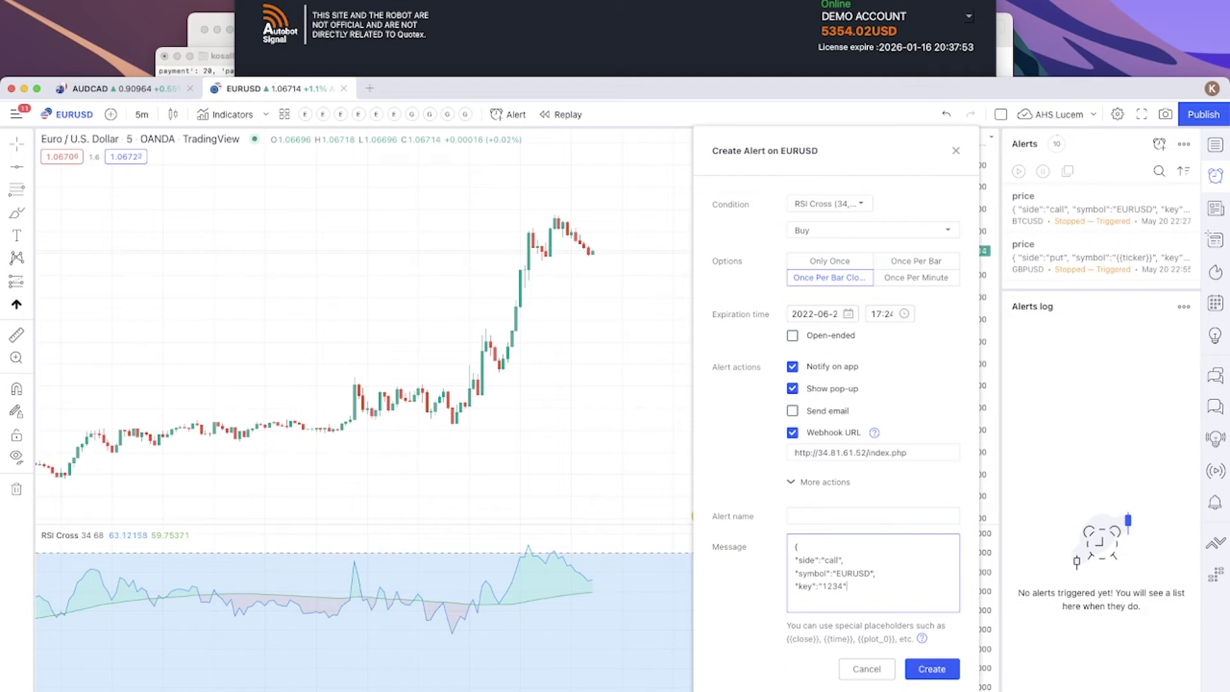
pyautogui.press('Return')
pyautogui.write('}')
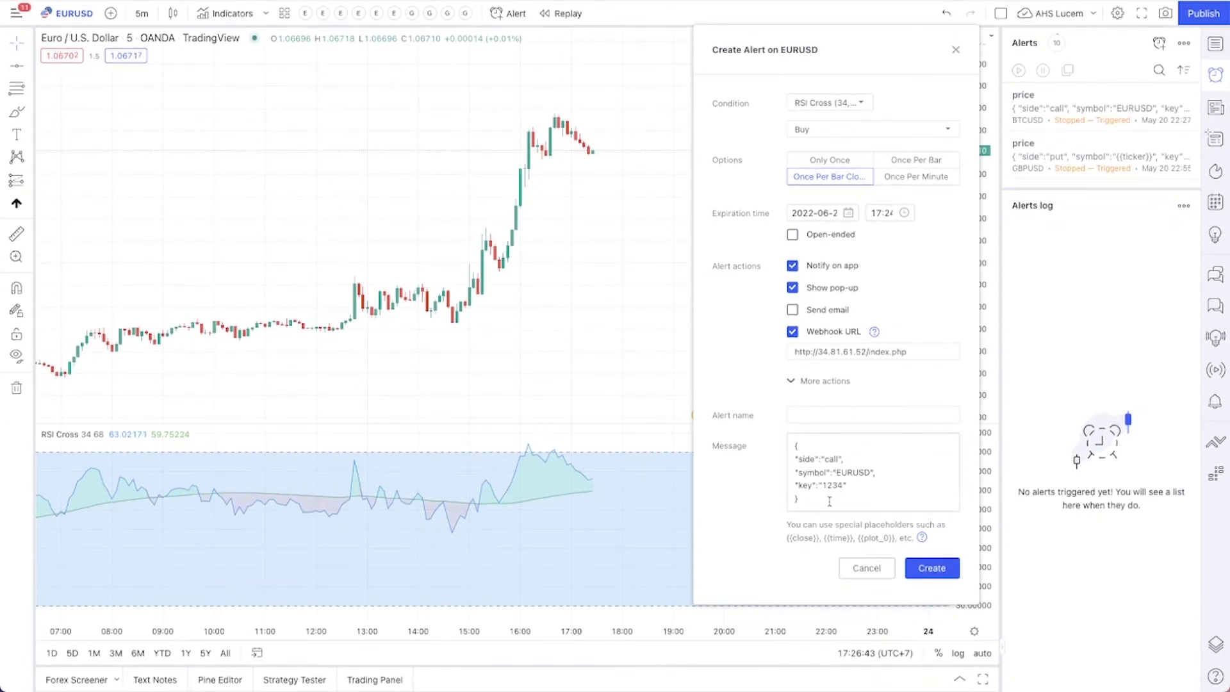
# Review the message, selecting the side line and then the symbol label
pyautogui.click(796, 459)
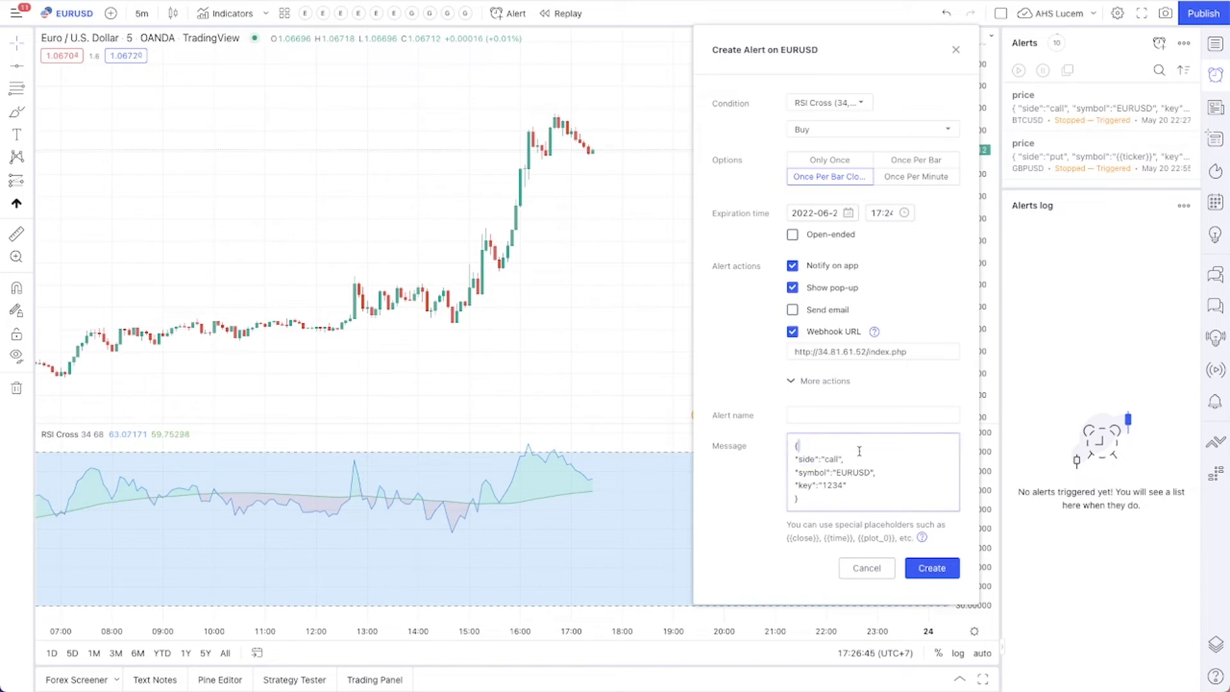
pyautogui.keyDown('shift'); pyautogui.click(858, 453); pyautogui.keyUp('shift')
pyautogui.click(831, 458)
pyautogui.moveTo(795, 472); pyautogui.dragTo(836, 472)
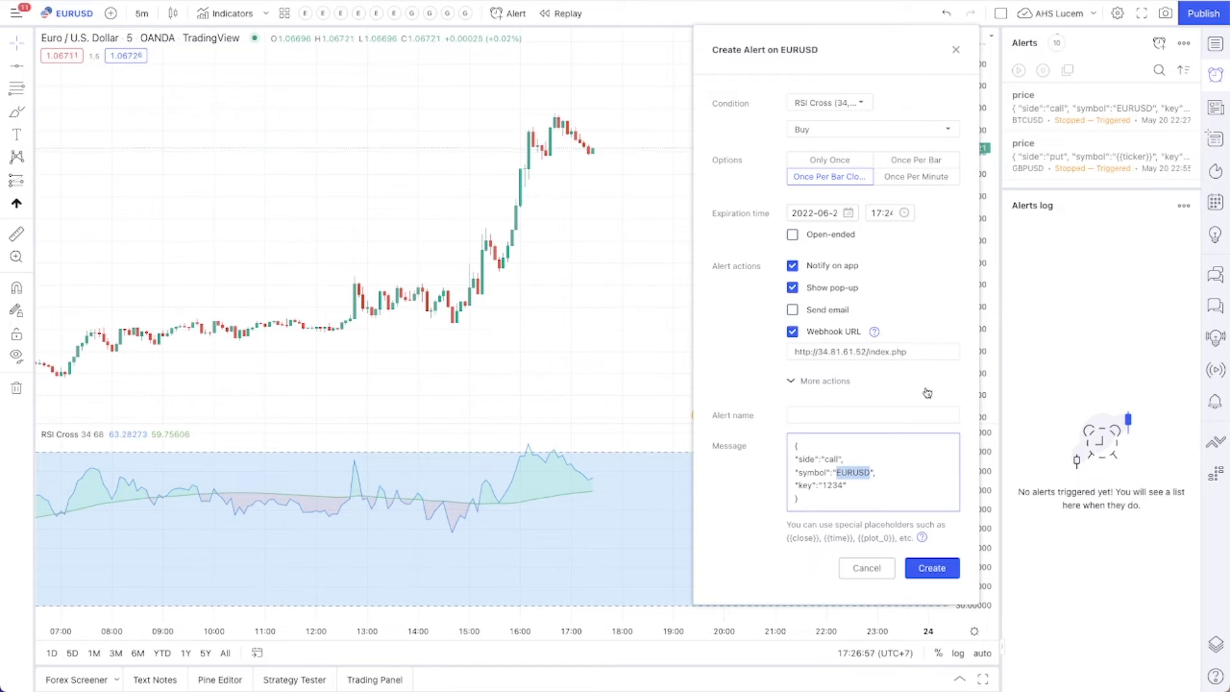
# Replace EURUSD on the symbol line with the {{ticker}} placeholder
pyautogui.click(870, 472)
pyautogui.moveTo(870, 472); pyautogui.dragTo(838, 471)
pyautogui.write('{')
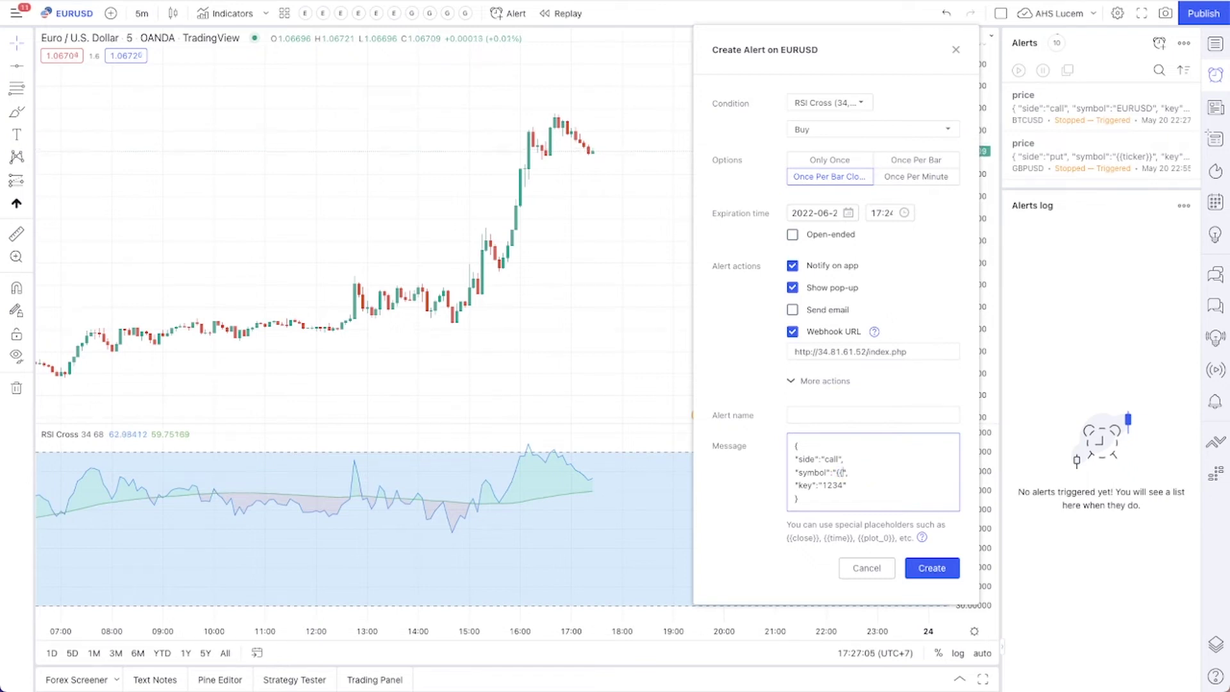
pyautogui.write('{ticker')
pyautogui.moveTo(869, 474); pyautogui.dragTo(836, 472)
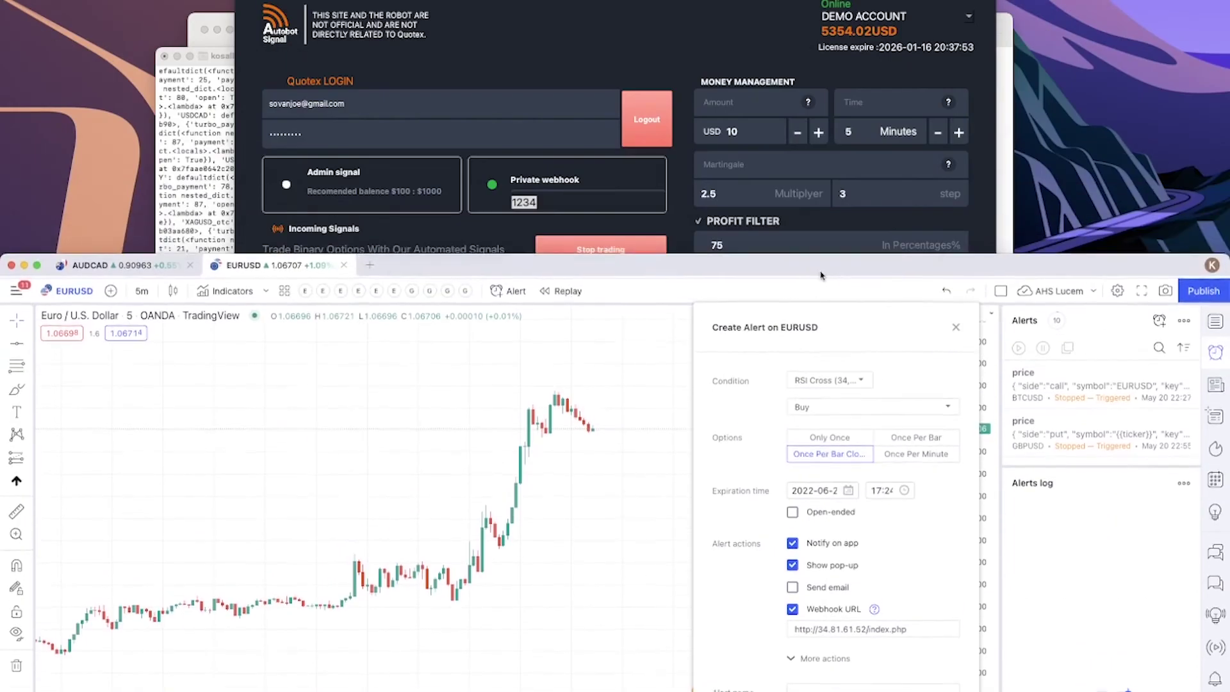
# Name the alert RSI BUY and create it
pyautogui.moveTo(821, 275); pyautogui.dragTo(823, 255)
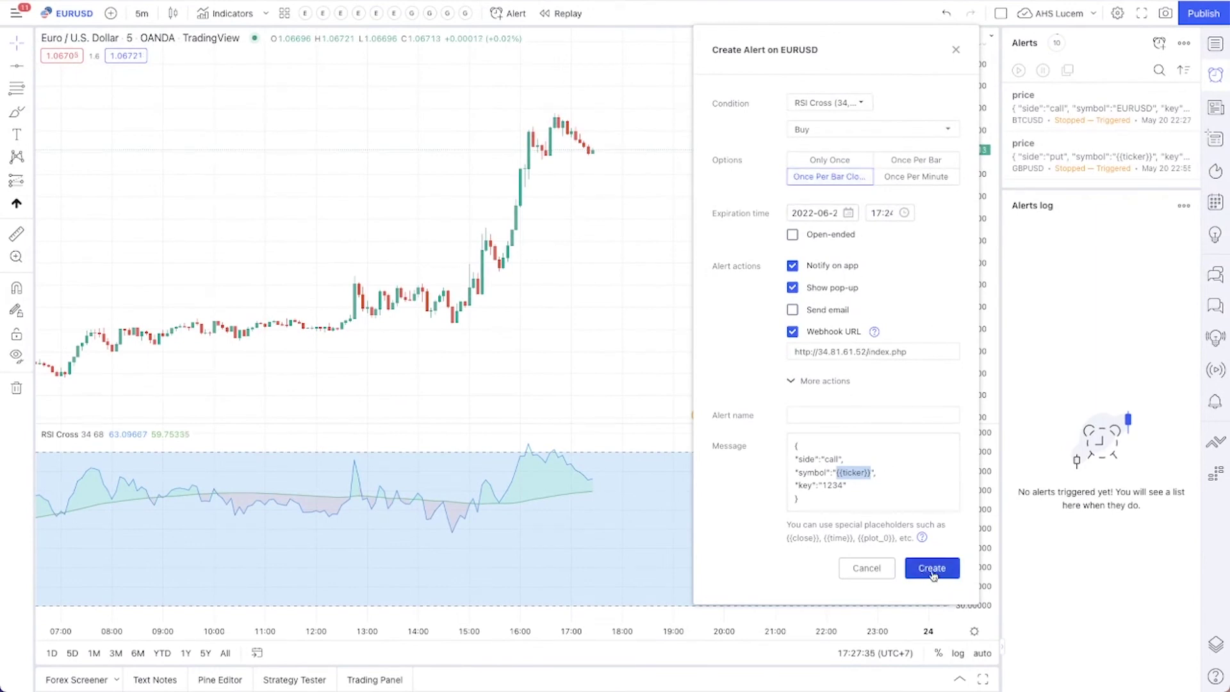
pyautogui.click(811, 409)
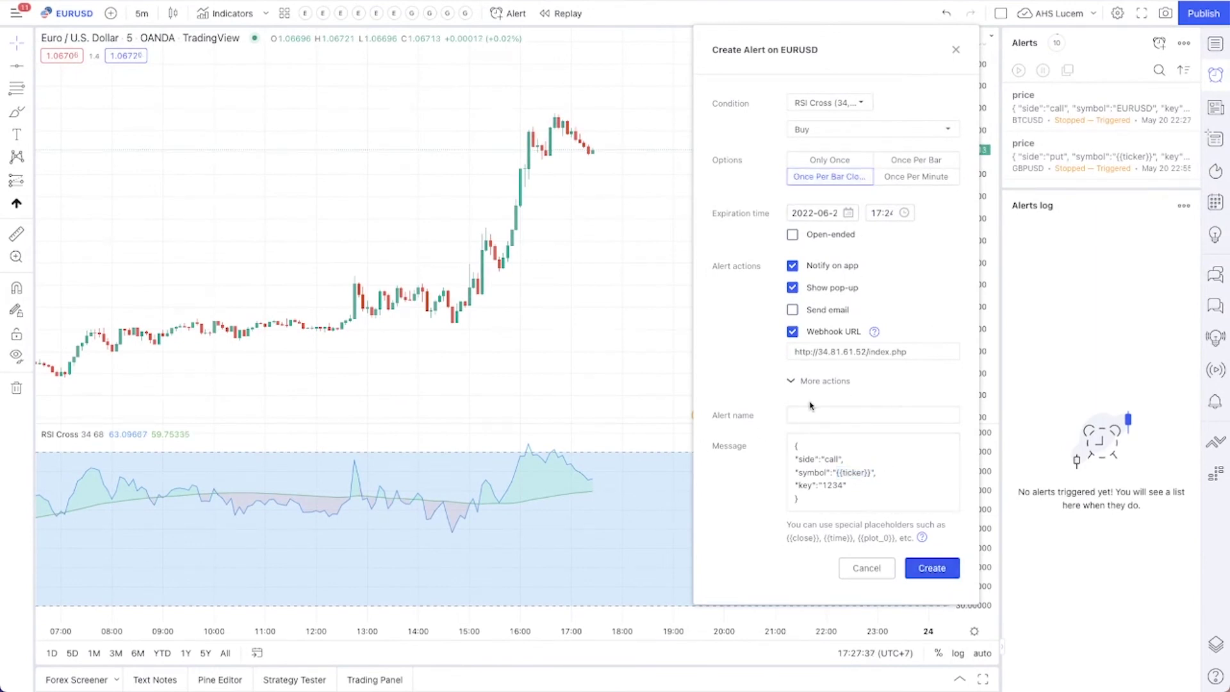
pyautogui.click(804, 411)
pyautogui.write('RSI BUY')
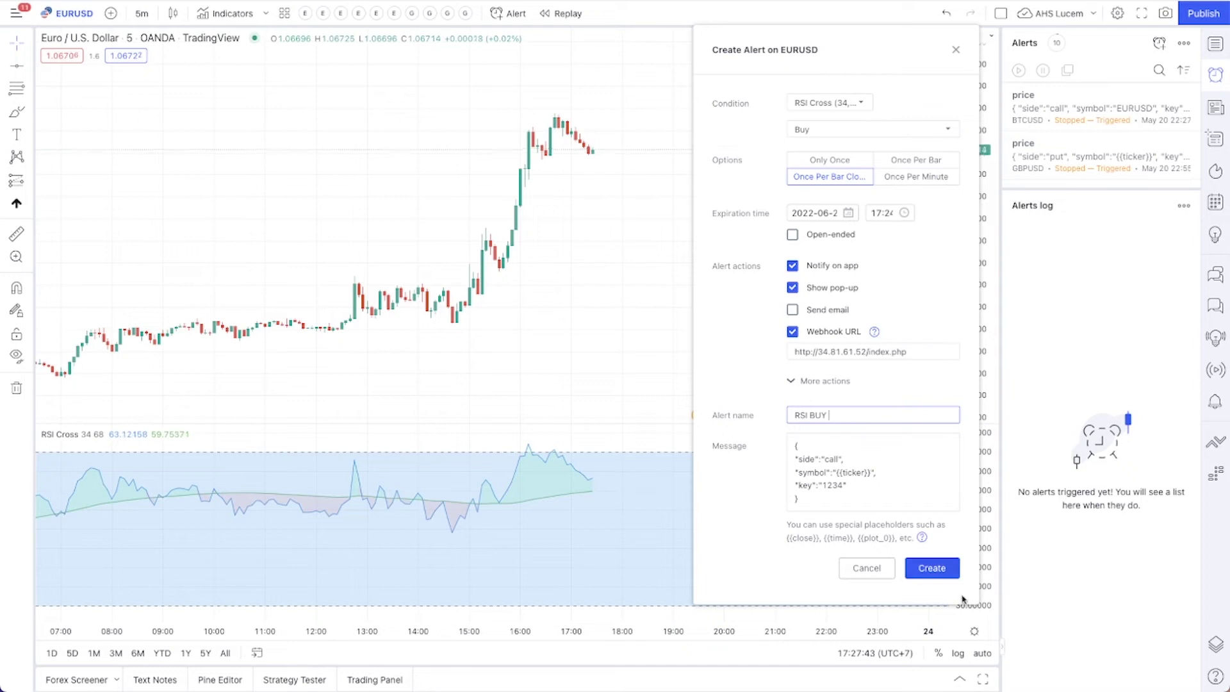
pyautogui.click(937, 569)
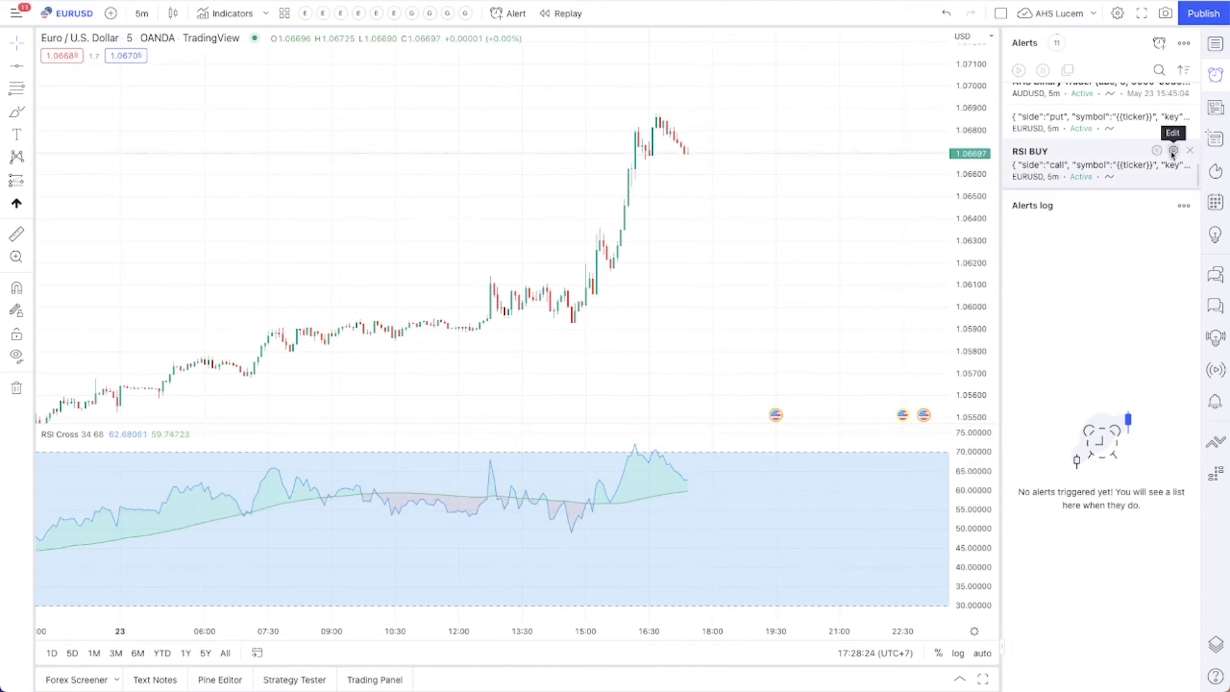
# Inspect and cancel the RSI BUY alert settings, then start a new EURUSD alert
pyautogui.click(1172, 150)
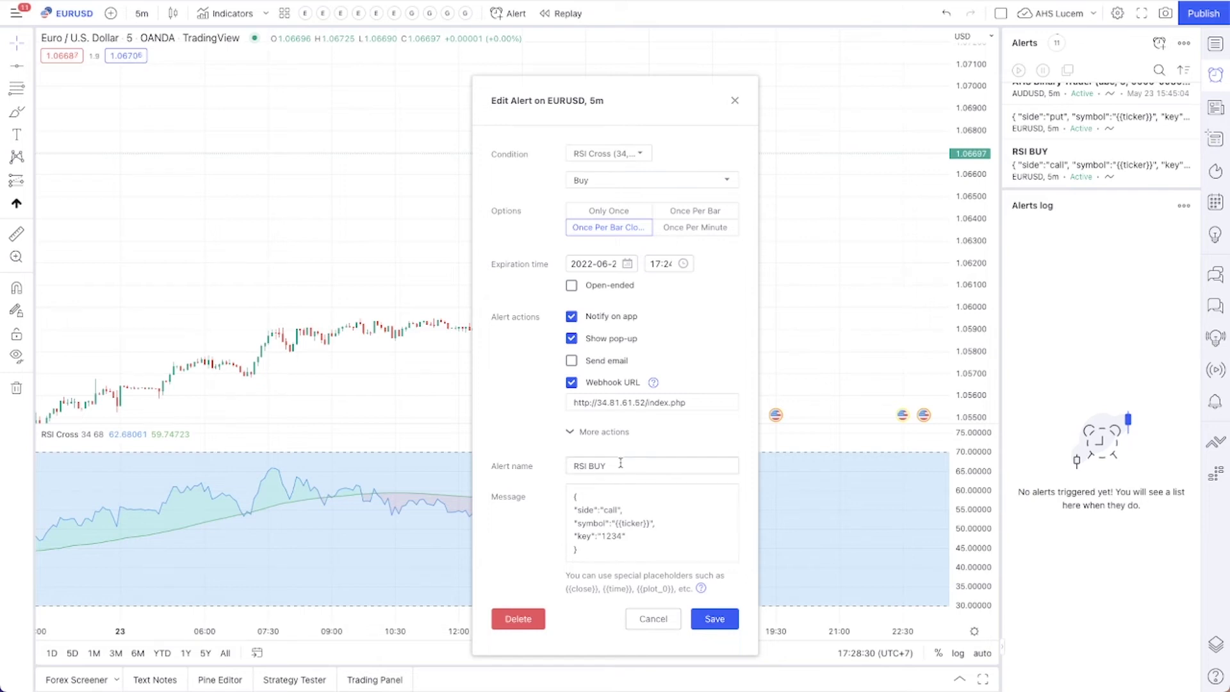
pyautogui.click(734, 103)
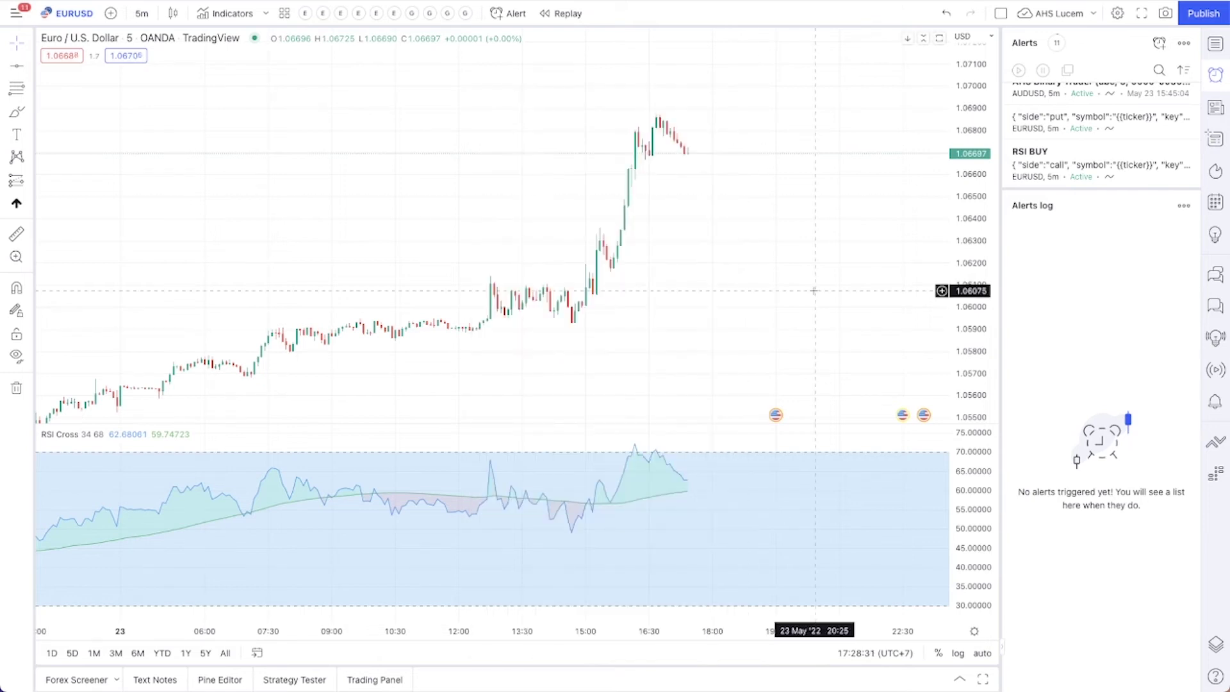
pyautogui.click(1159, 43)
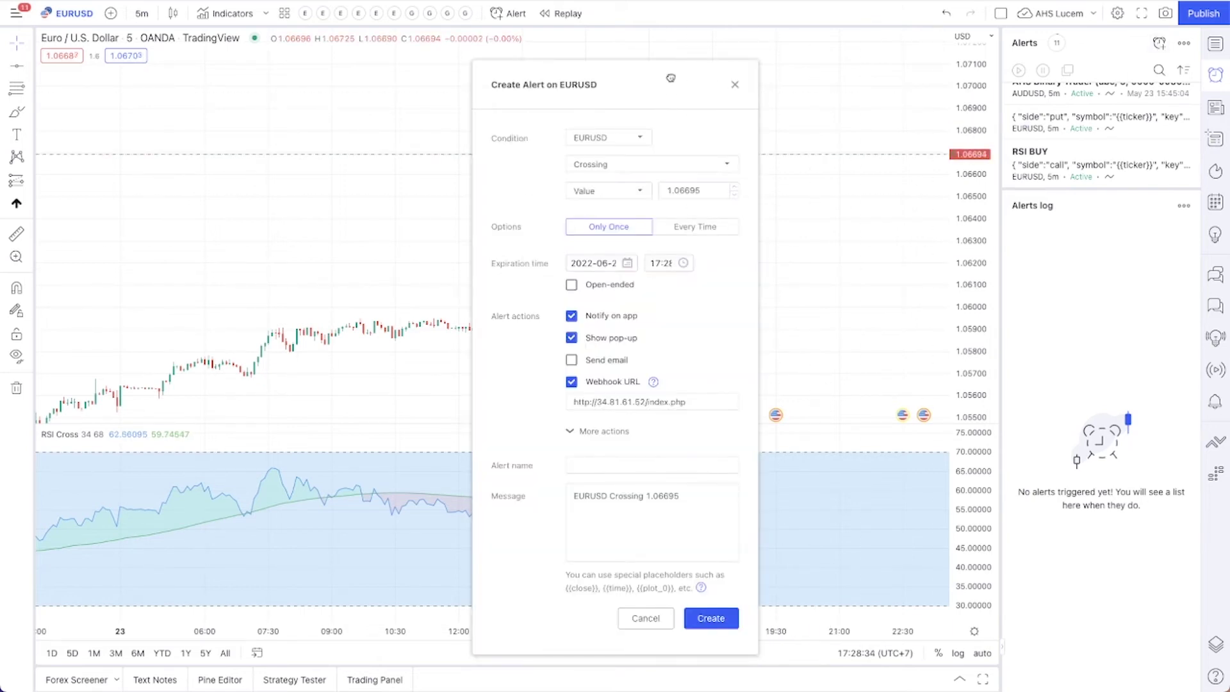
# Set the condition to RSI Cross Sell, Once Per Bar Close, and name it RSI Sell
pyautogui.moveTo(681, 84); pyautogui.dragTo(671, 52)
pyautogui.click(640, 114)
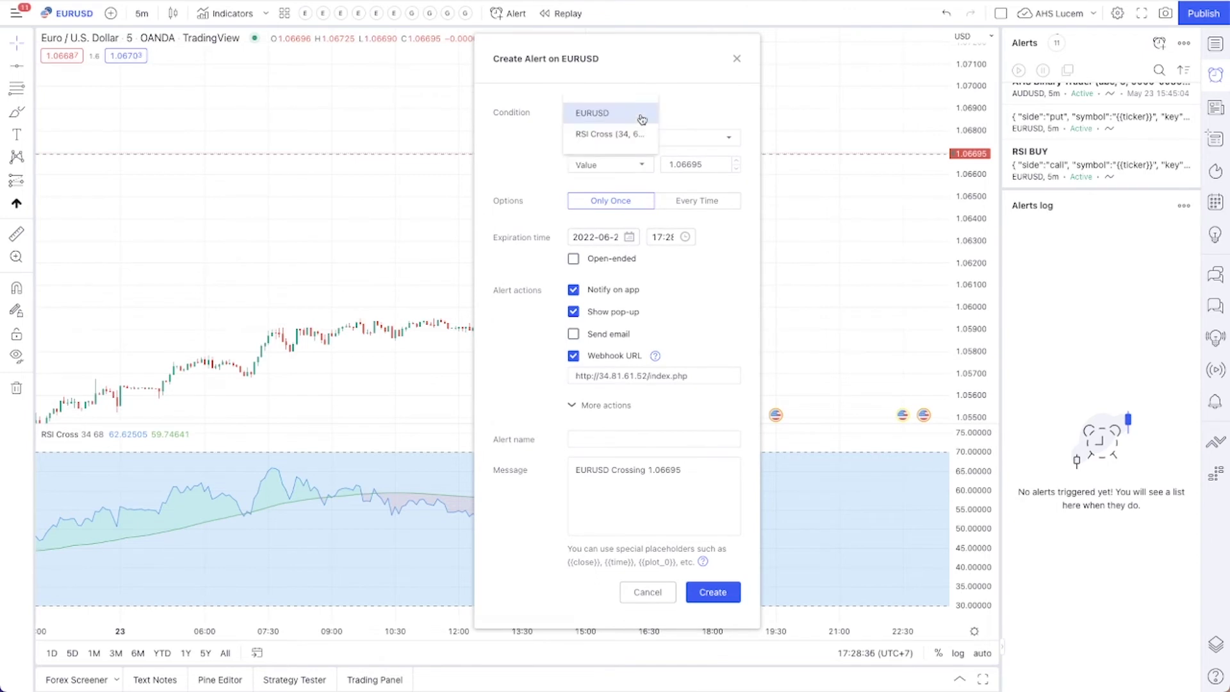
pyautogui.click(589, 136)
pyautogui.click(587, 139)
pyautogui.click(587, 160)
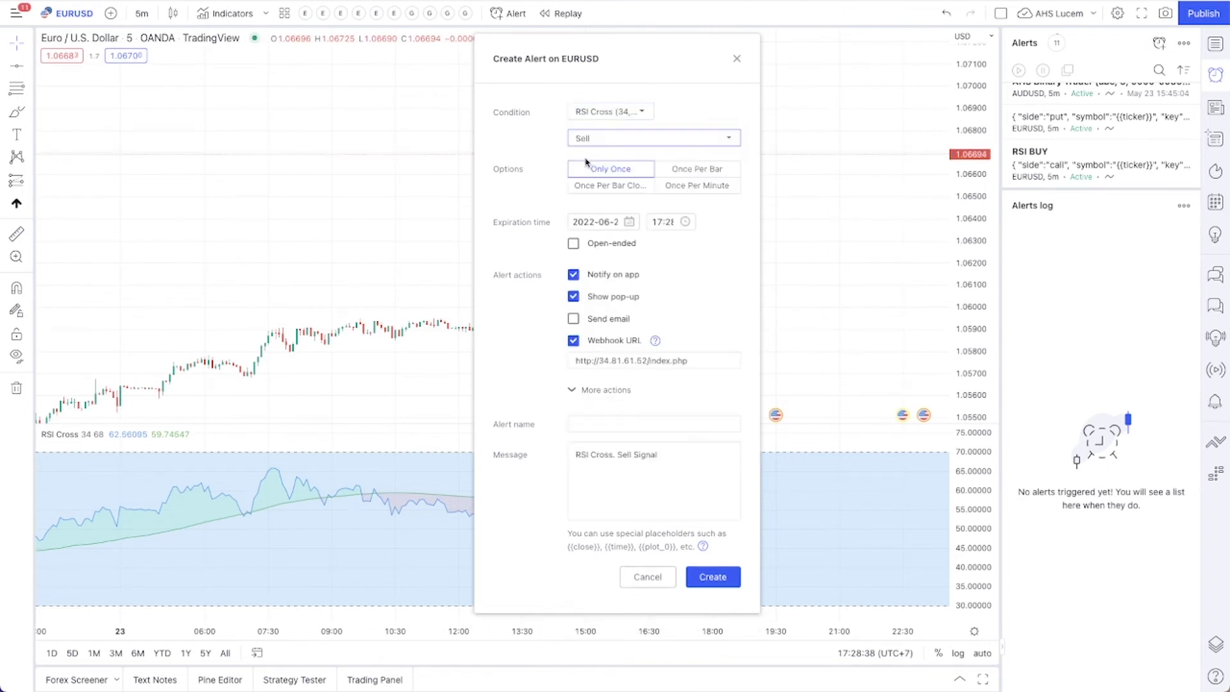
pyautogui.click(582, 186)
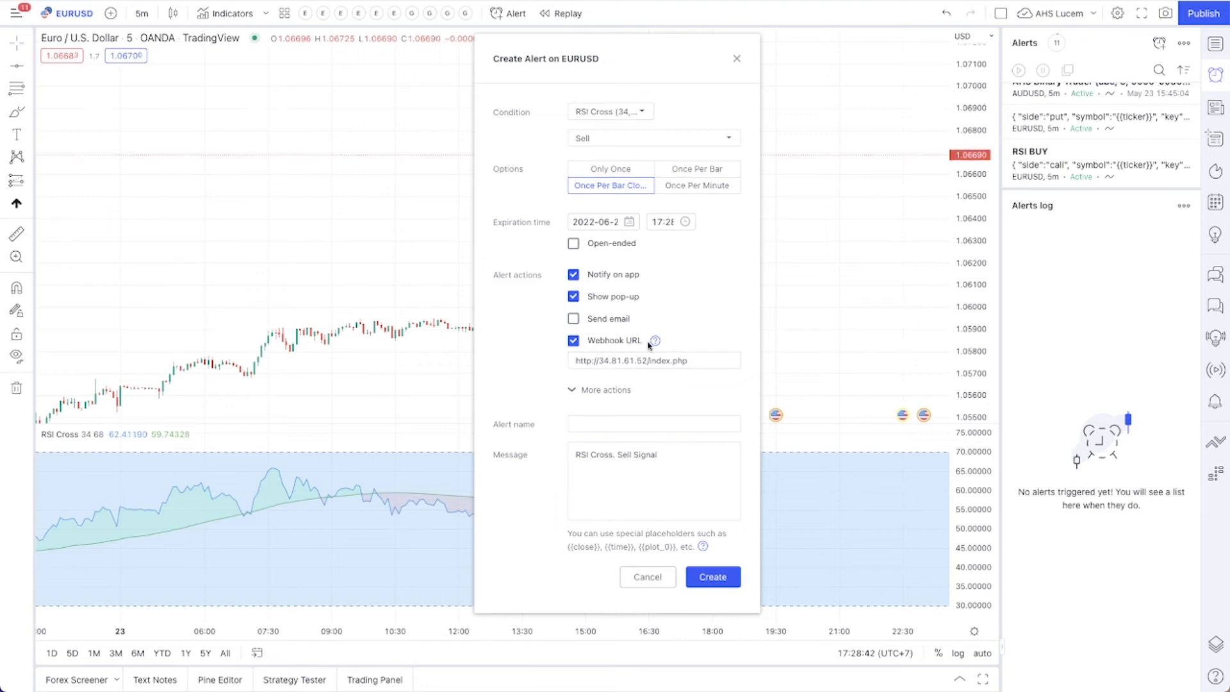
pyautogui.click(596, 423)
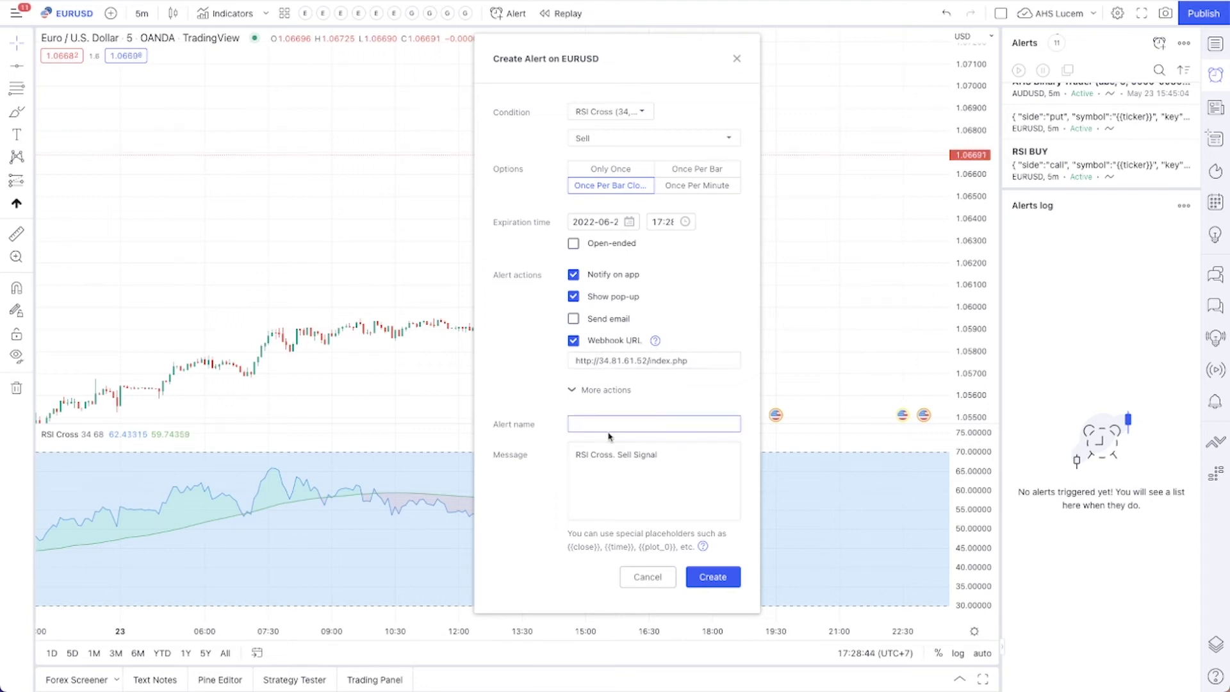
pyautogui.write('UR')
pyautogui.press('BackSpace')
pyautogui.write('ell')
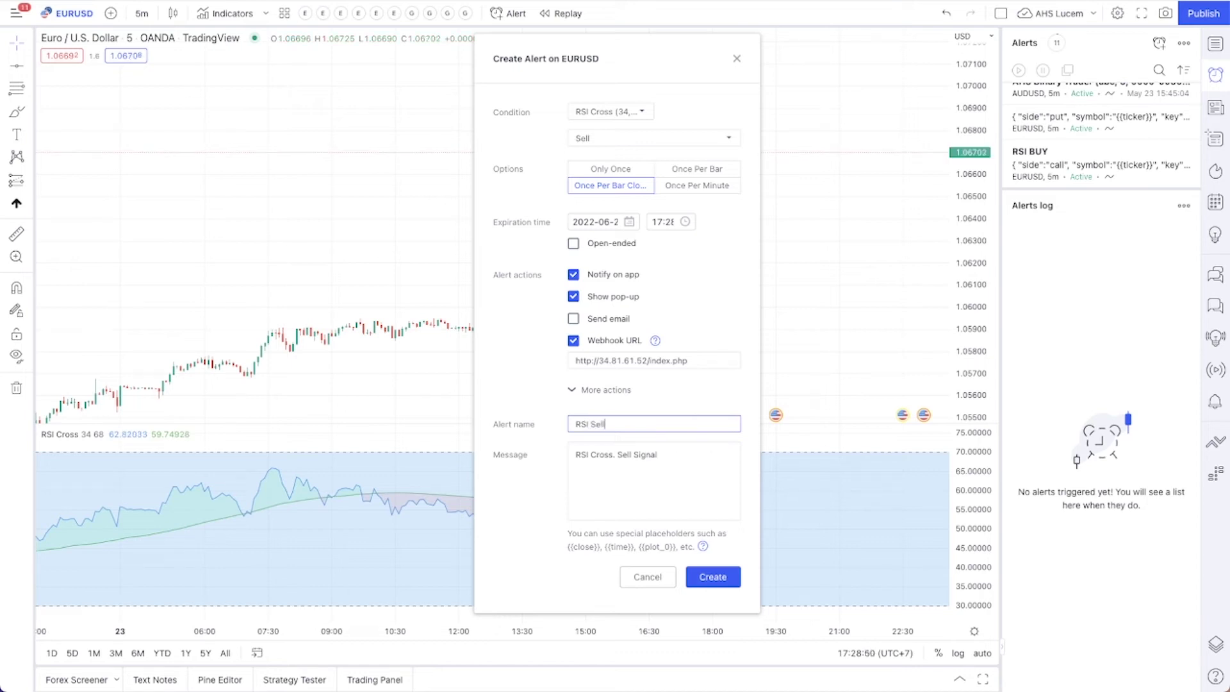
# Replace the message with the put JSON, correct the key's last digit to 4, and create it
pyautogui.moveTo(686, 453); pyautogui.dragTo(535, 459)
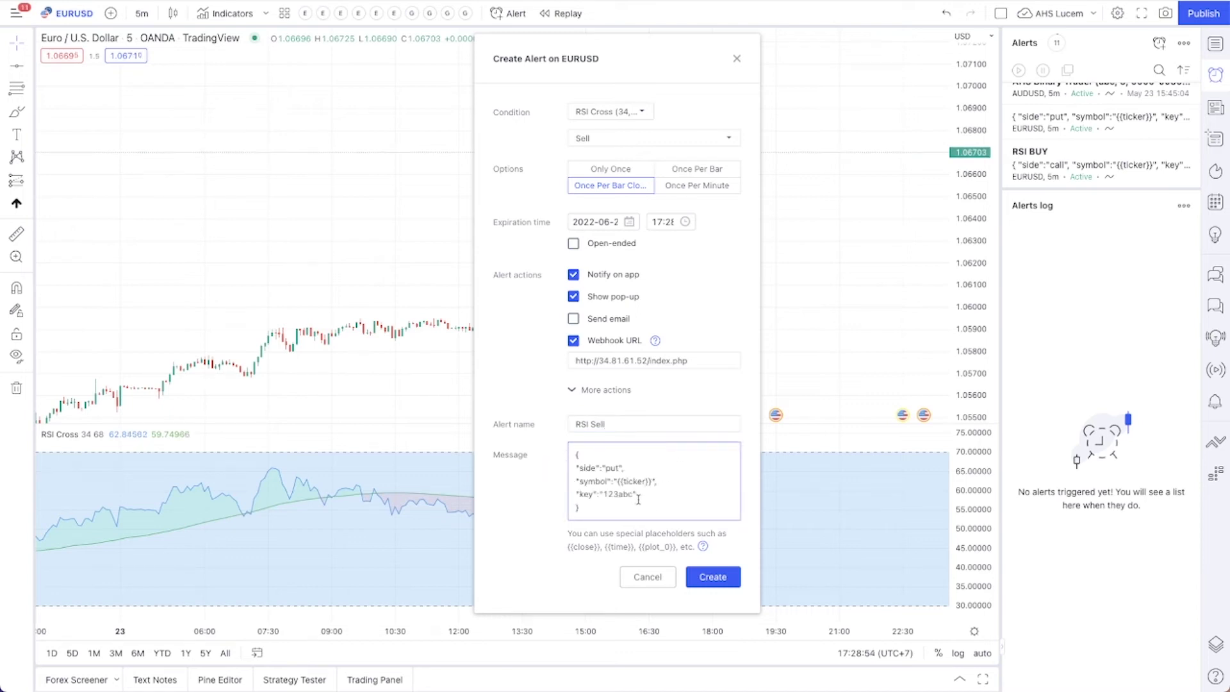
pyautogui.write('4')
pyautogui.moveTo(618, 466); pyautogui.dragTo(604, 467)
pyautogui.click(597, 511)
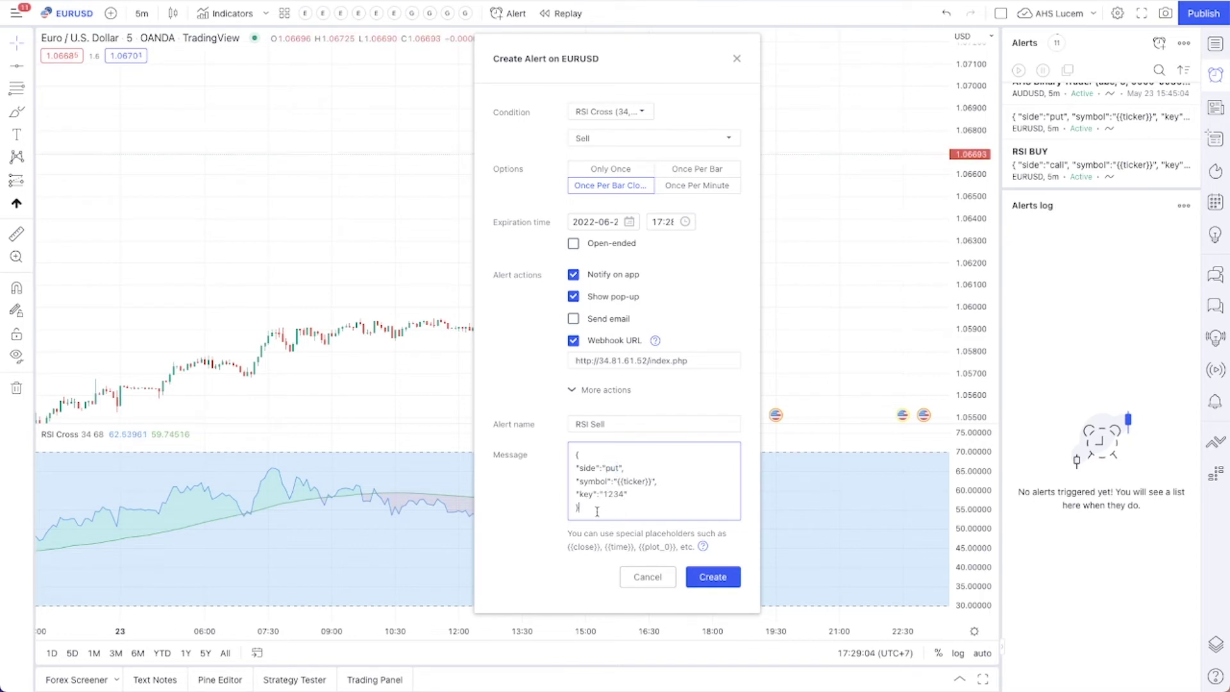
pyautogui.click(712, 577)
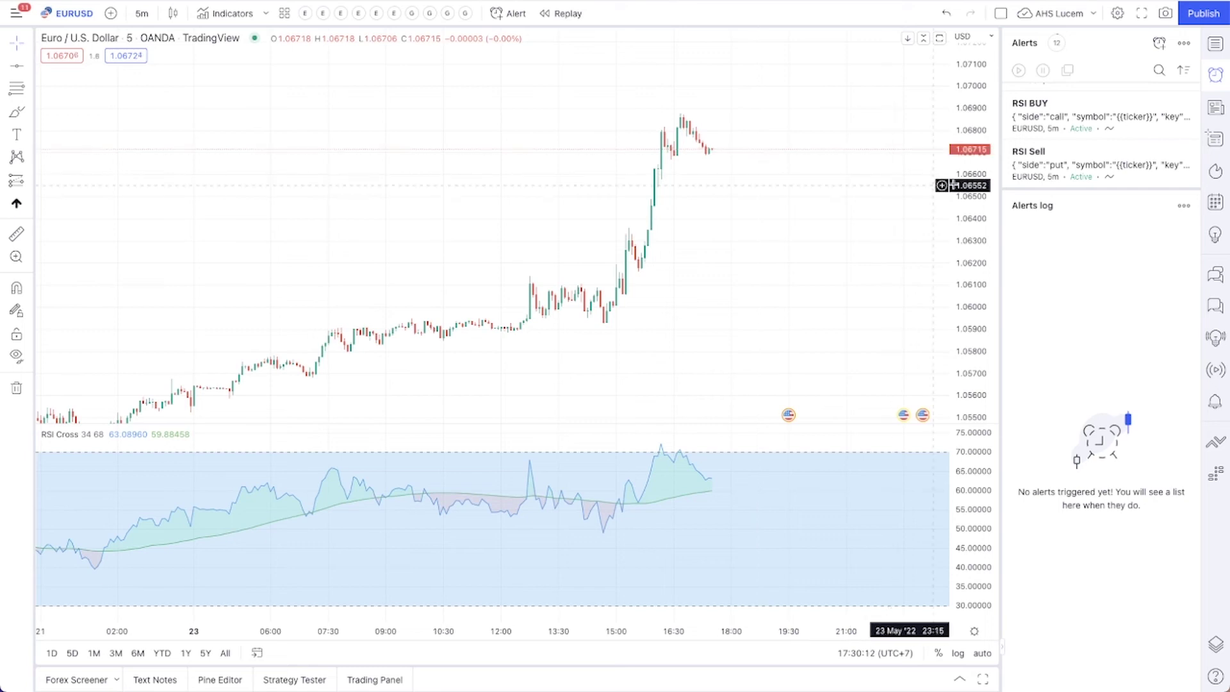
# Check the RSI BUY alert and RSI Cross legend while zooming in on recent EURUSD candles
pyautogui.moveTo(1051, 122)
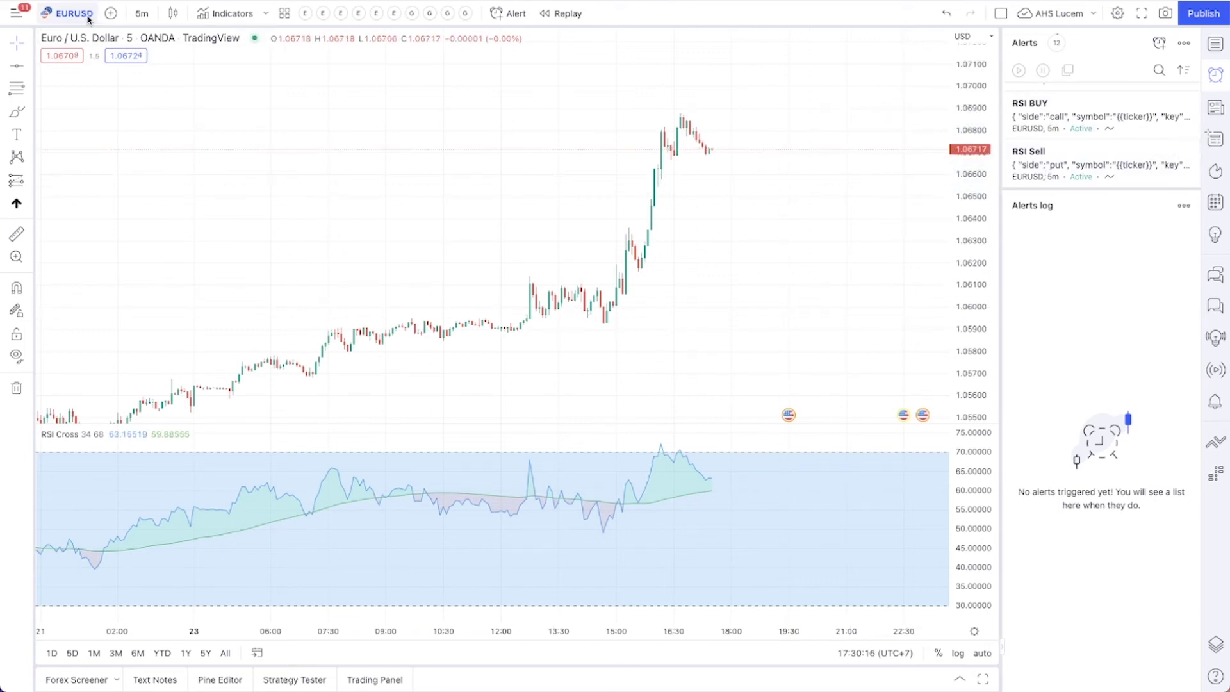
pyautogui.moveTo(63, 441)
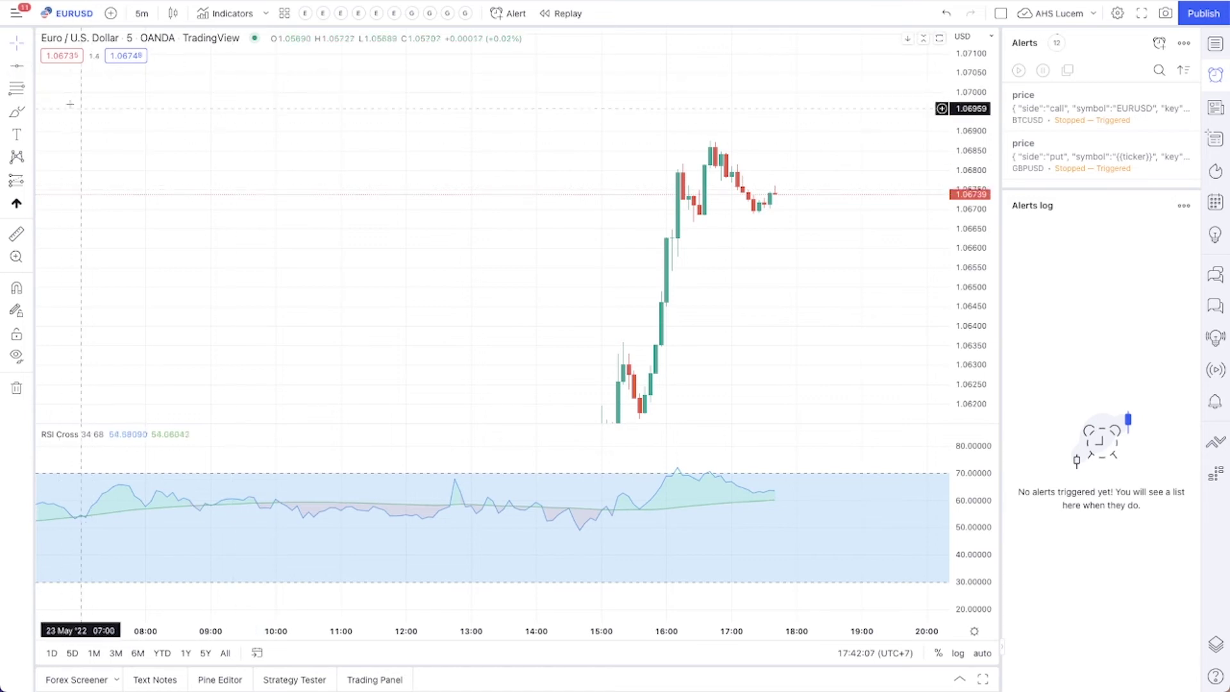
# Draw a horizontal line near the recent high and adjust it to about 1.06796
pyautogui.click(17, 69)
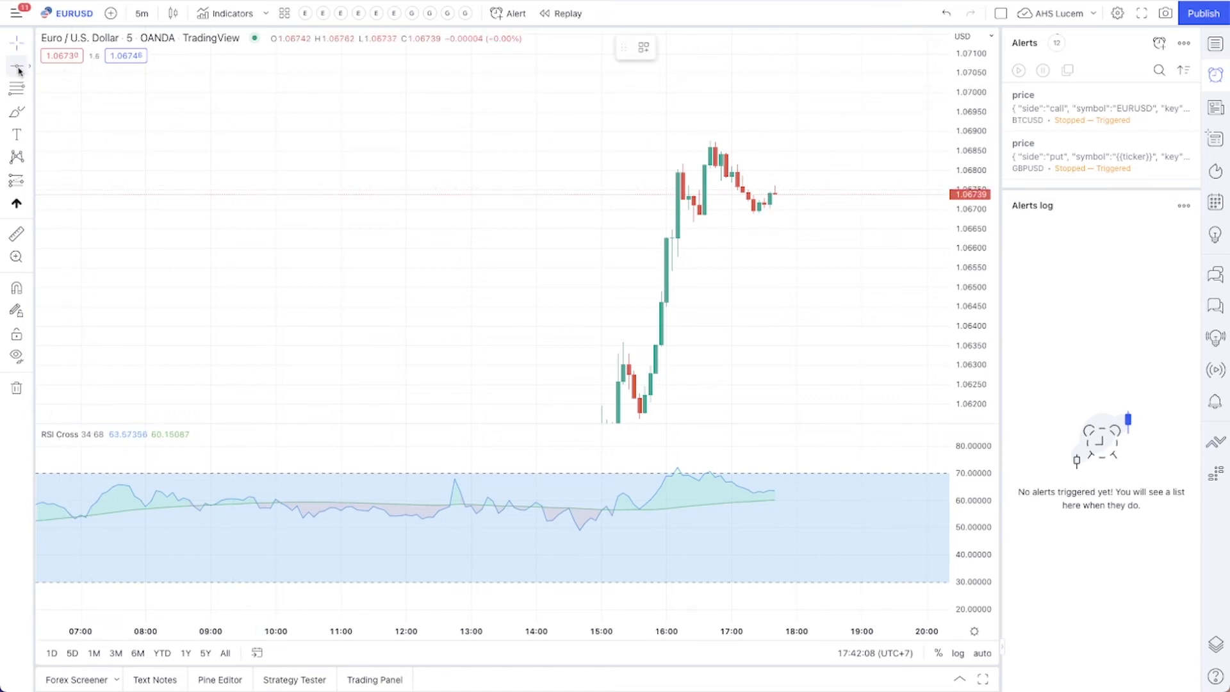
pyautogui.click(728, 173)
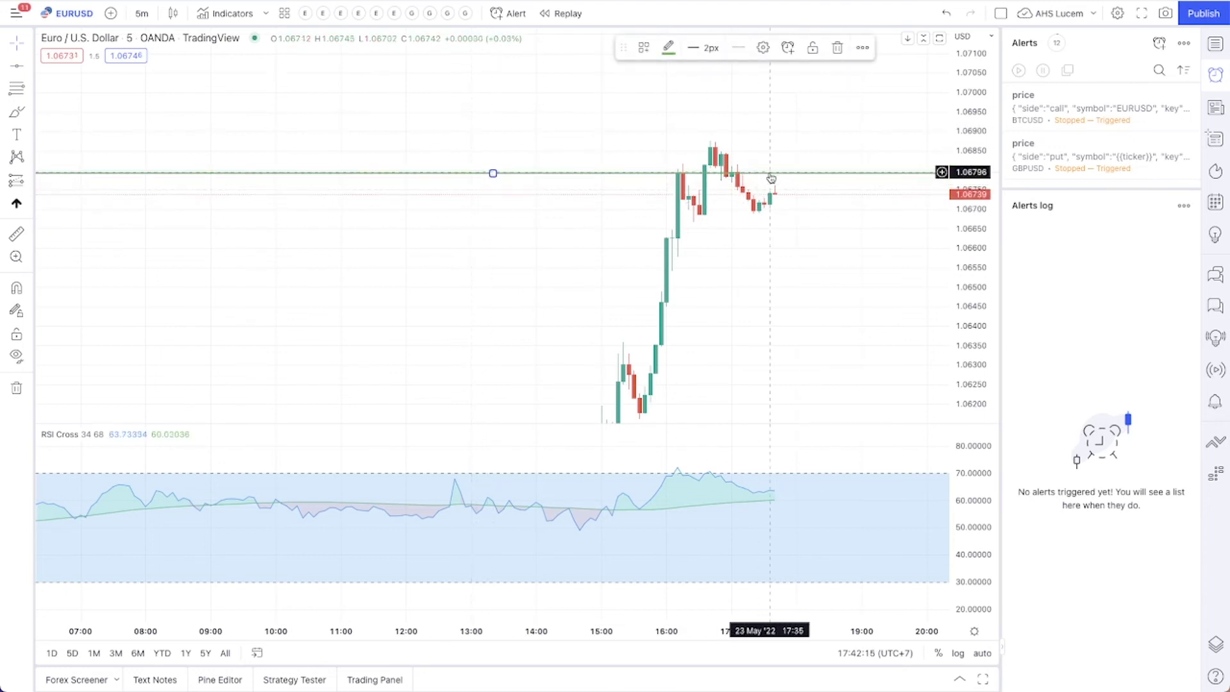
pyautogui.moveTo(775, 174); pyautogui.dragTo(757, 175)
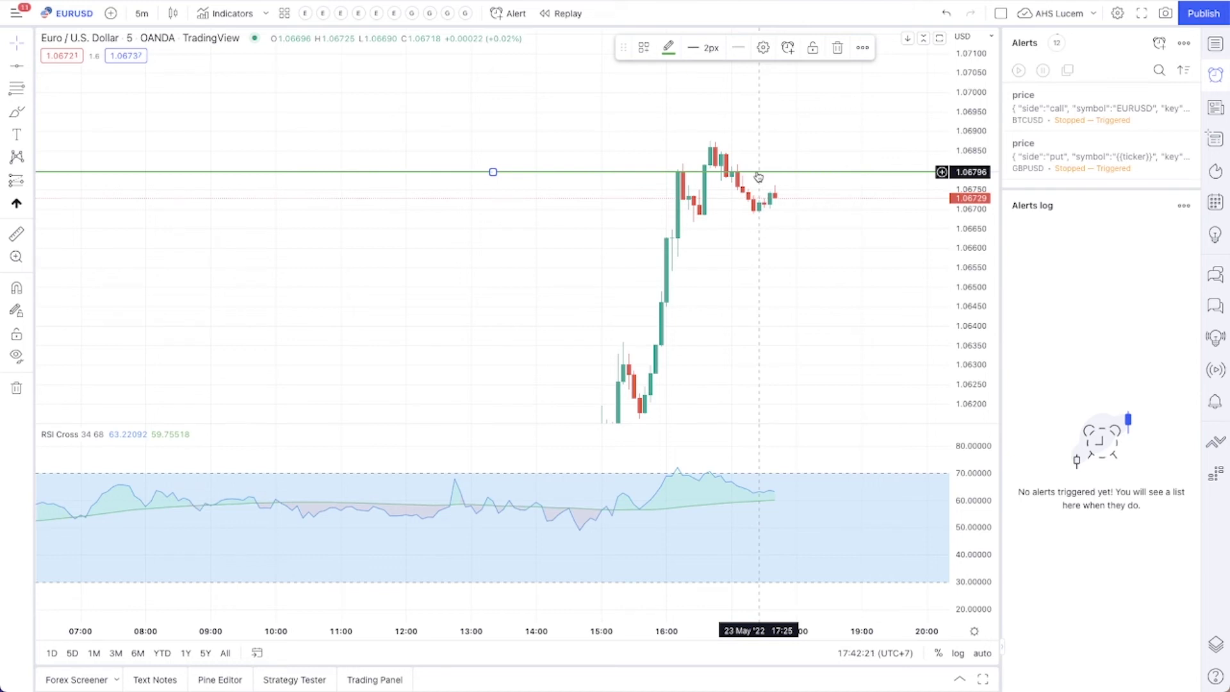
pyautogui.moveTo(759, 175); pyautogui.dragTo(608, 173)
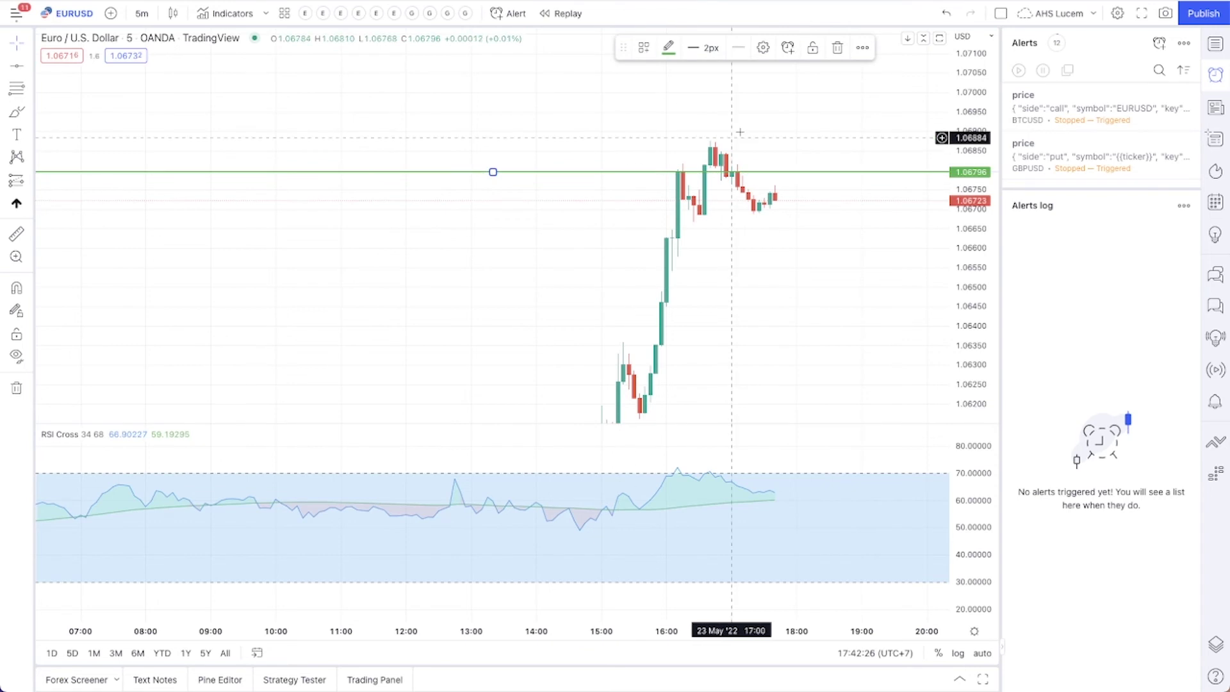
# Add an alert on the horizontal line and replace its message with the put JSON
pyautogui.click(788, 48)
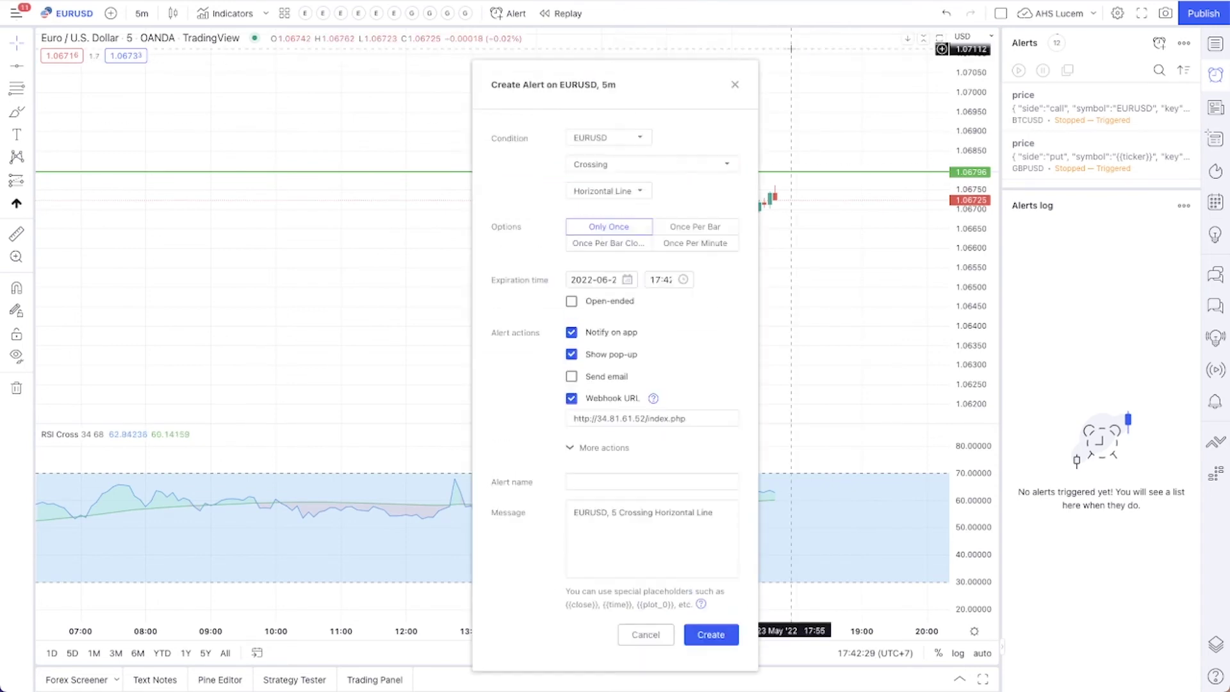
pyautogui.moveTo(663, 79); pyautogui.dragTo(610, 52)
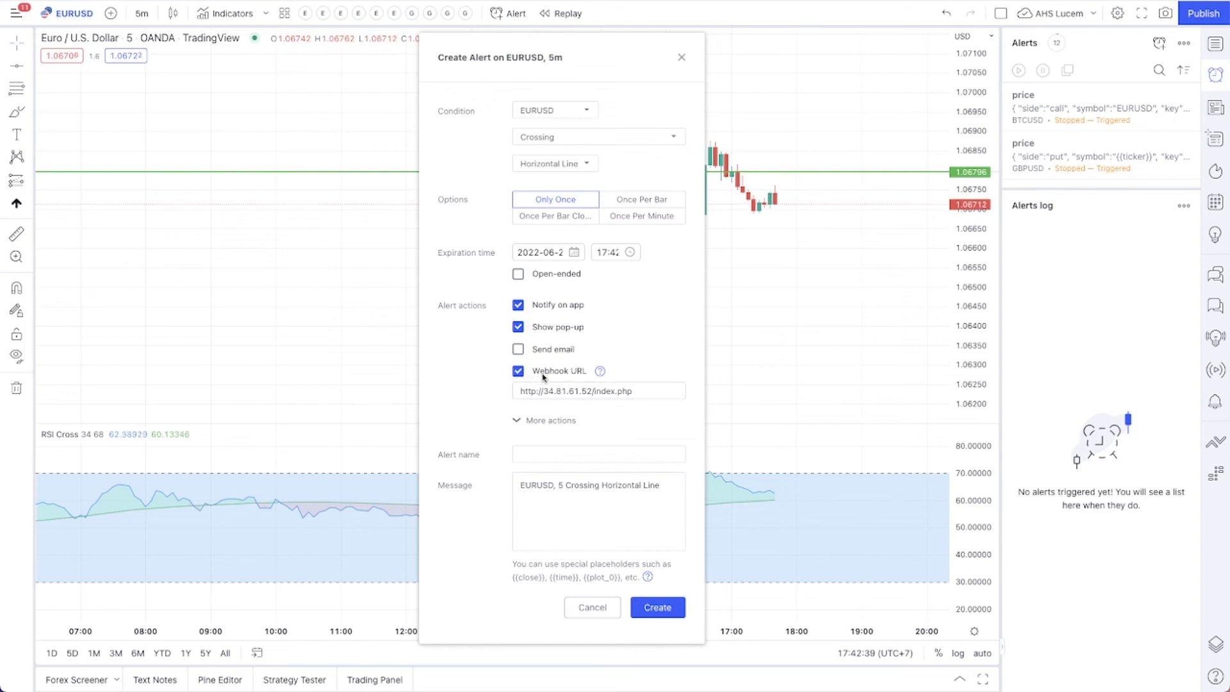
pyautogui.moveTo(639, 392); pyautogui.dragTo(495, 392)
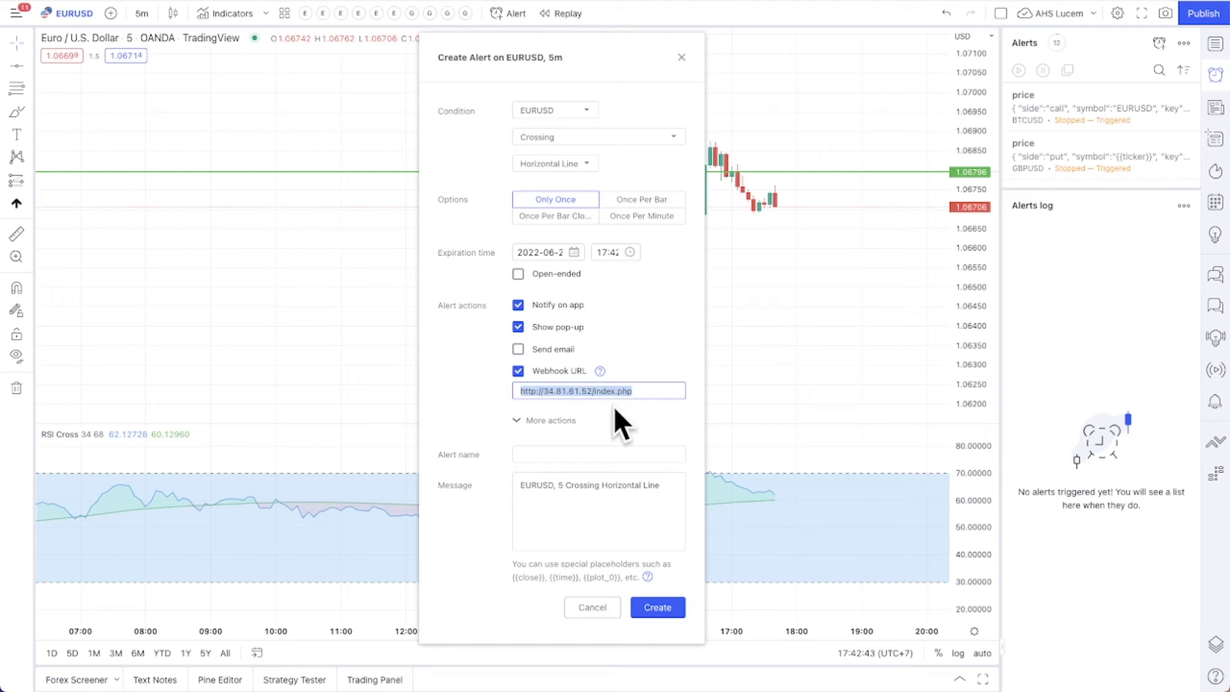
pyautogui.moveTo(659, 485); pyautogui.dragTo(485, 490)
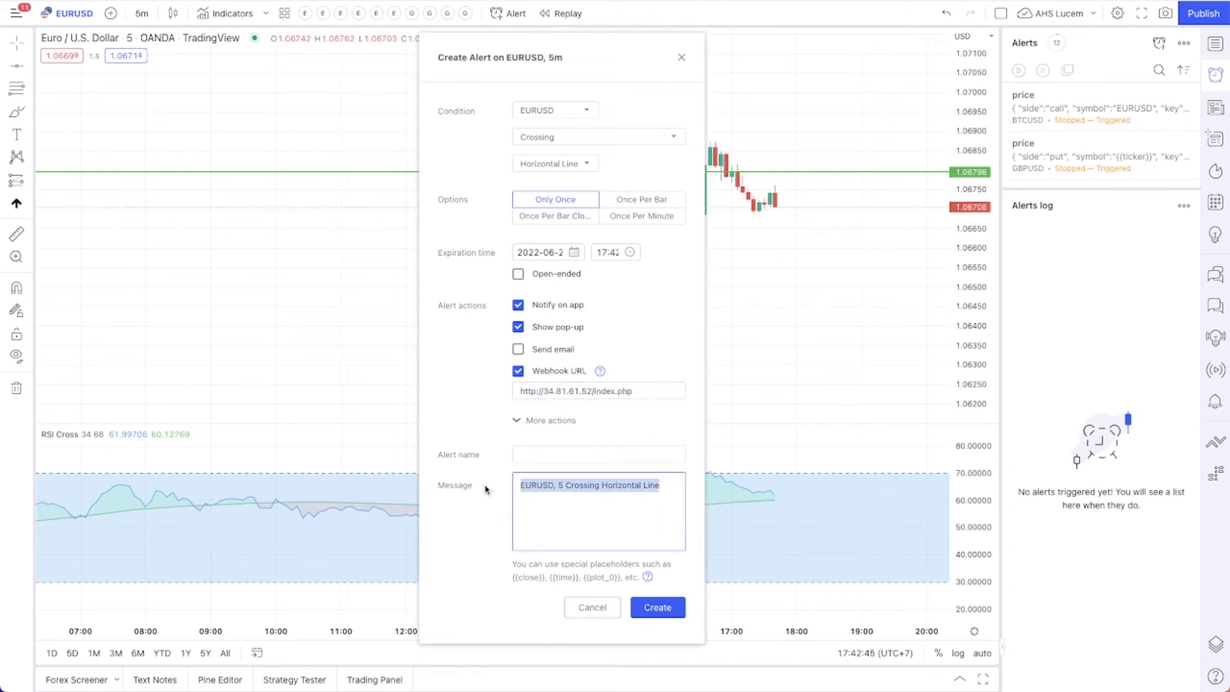
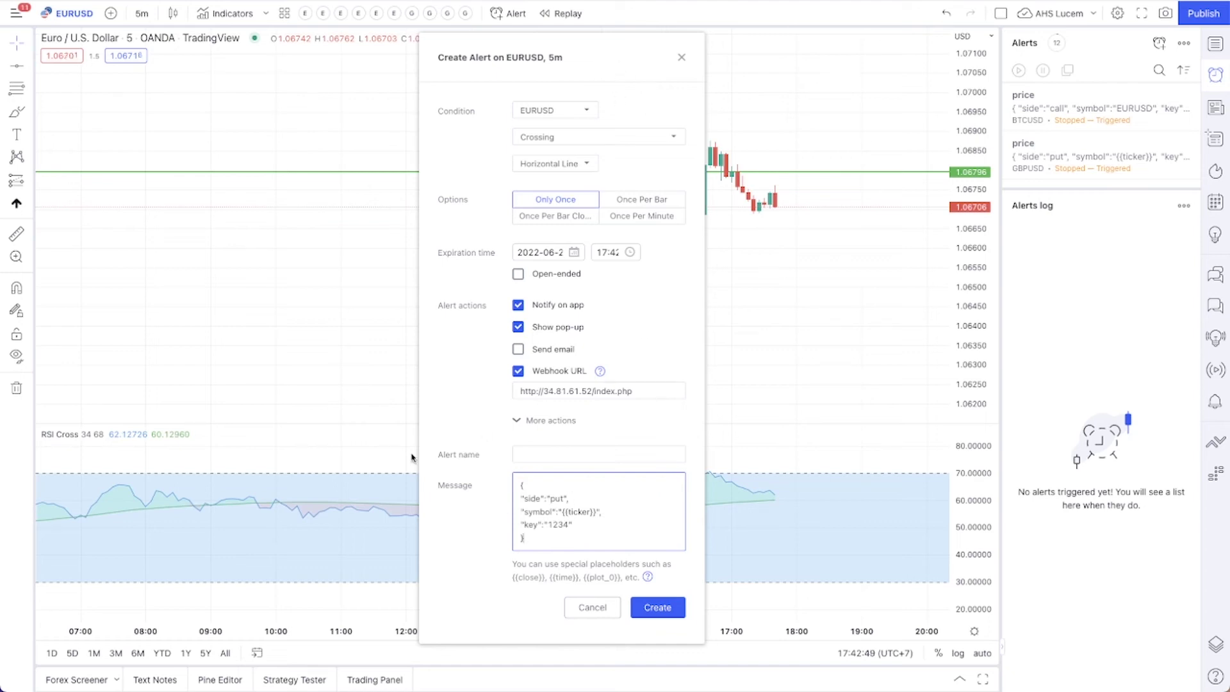
pyautogui.moveTo(586, 50); pyautogui.dragTo(594, 41)
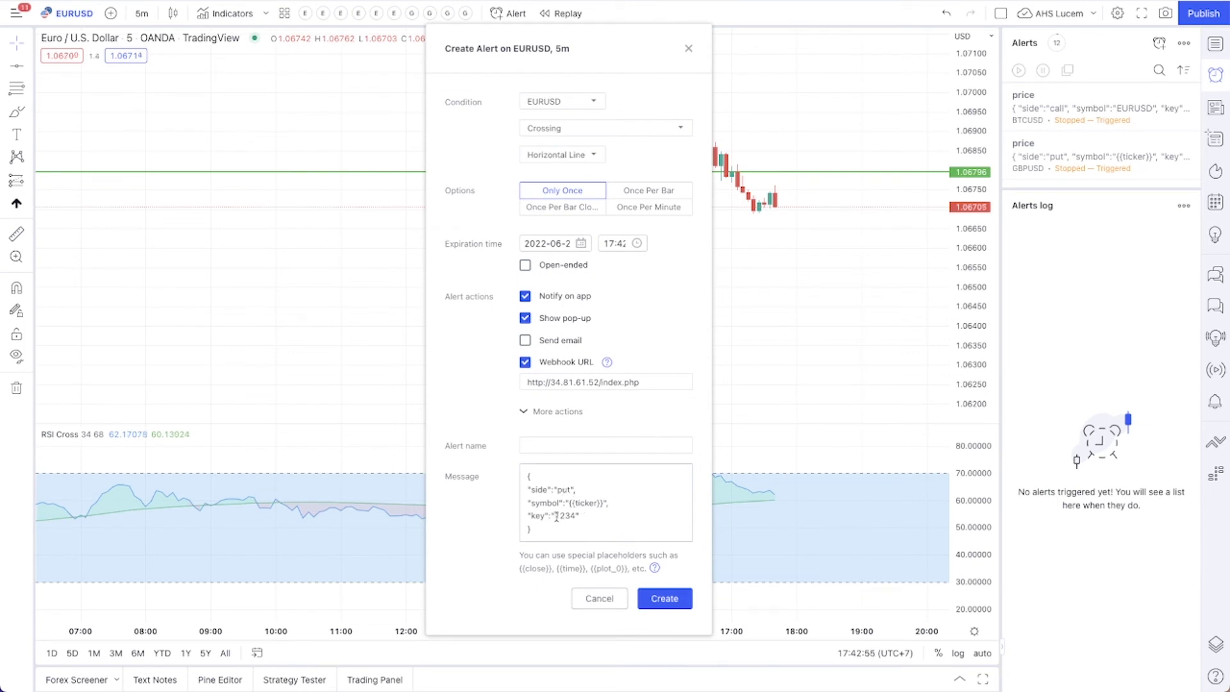
pyautogui.moveTo(556, 516); pyautogui.dragTo(564, 517)
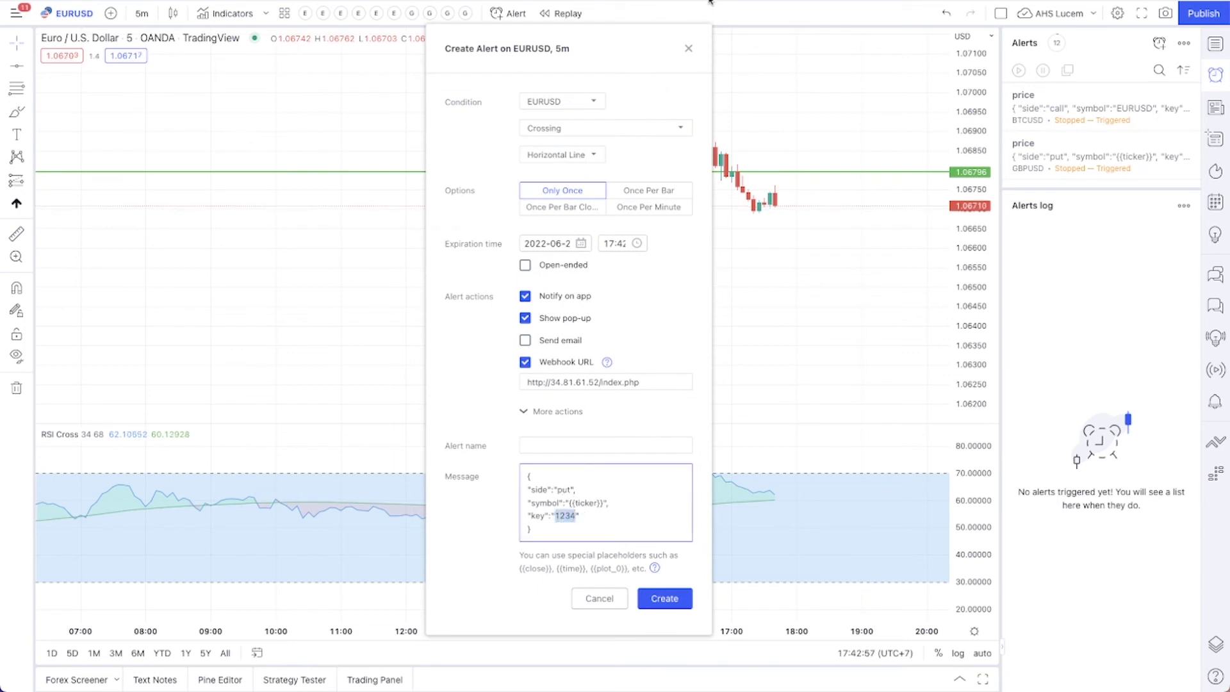
# Verify the key against Autobot Signal, name the alert Resist, and create it
pyautogui.press('super+Tab')
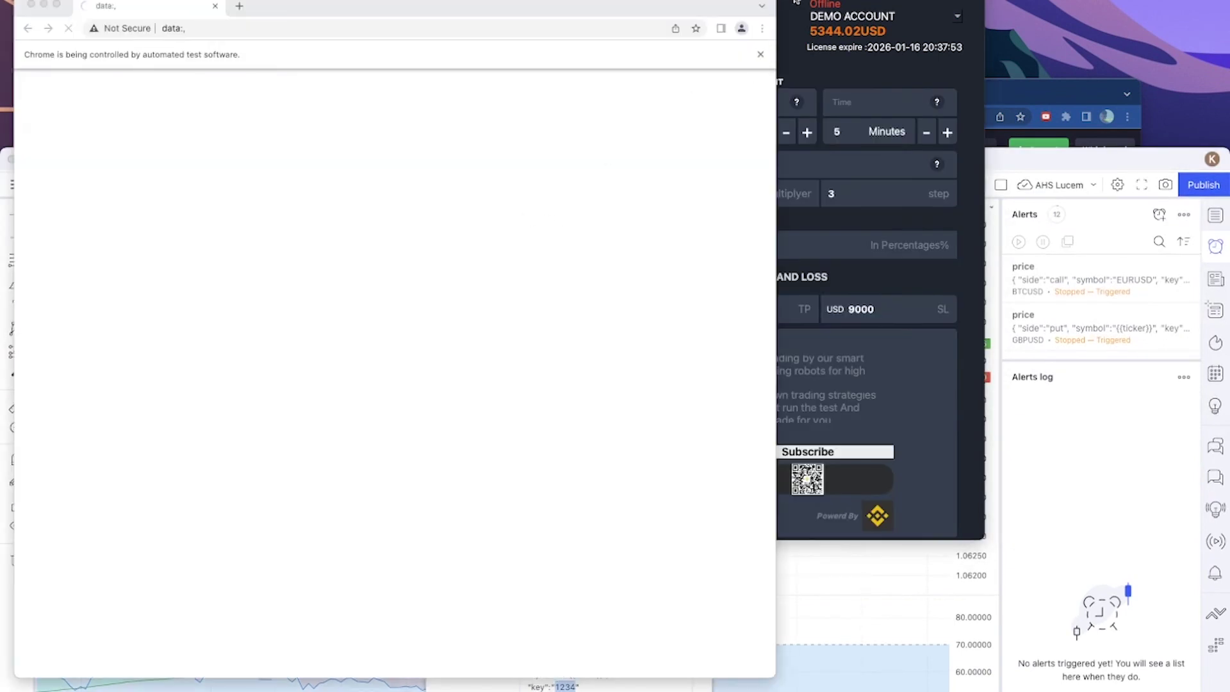
pyautogui.click(796, 2)
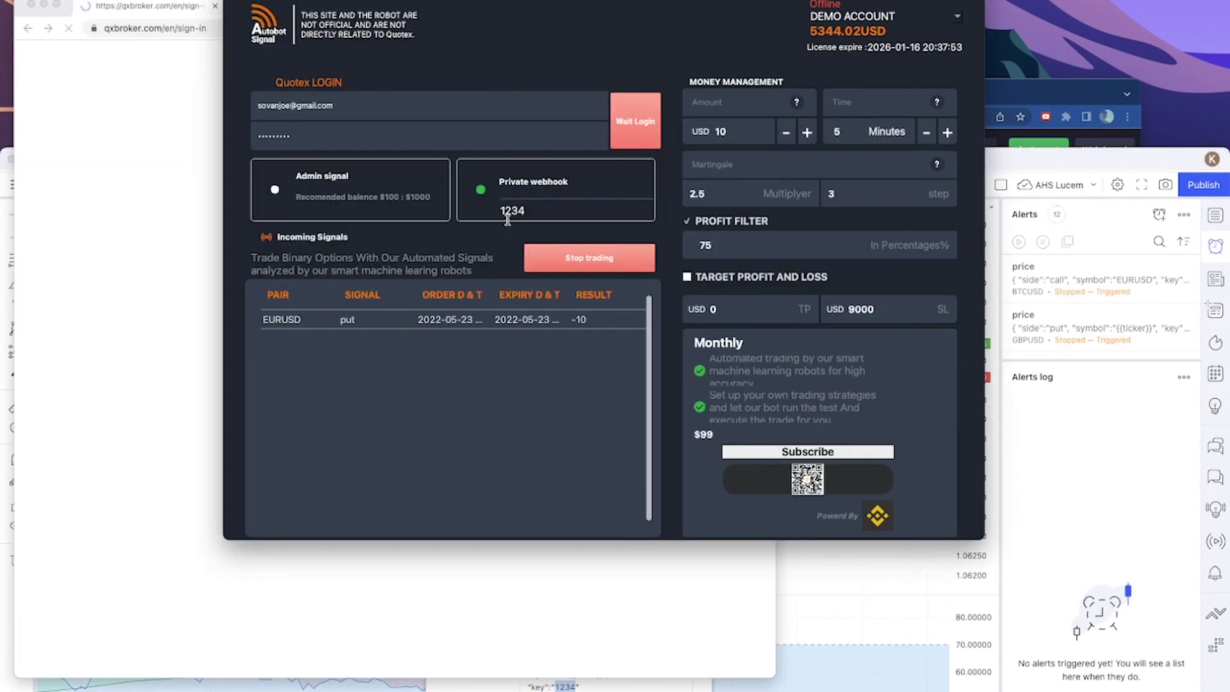
pyautogui.click(989, 141)
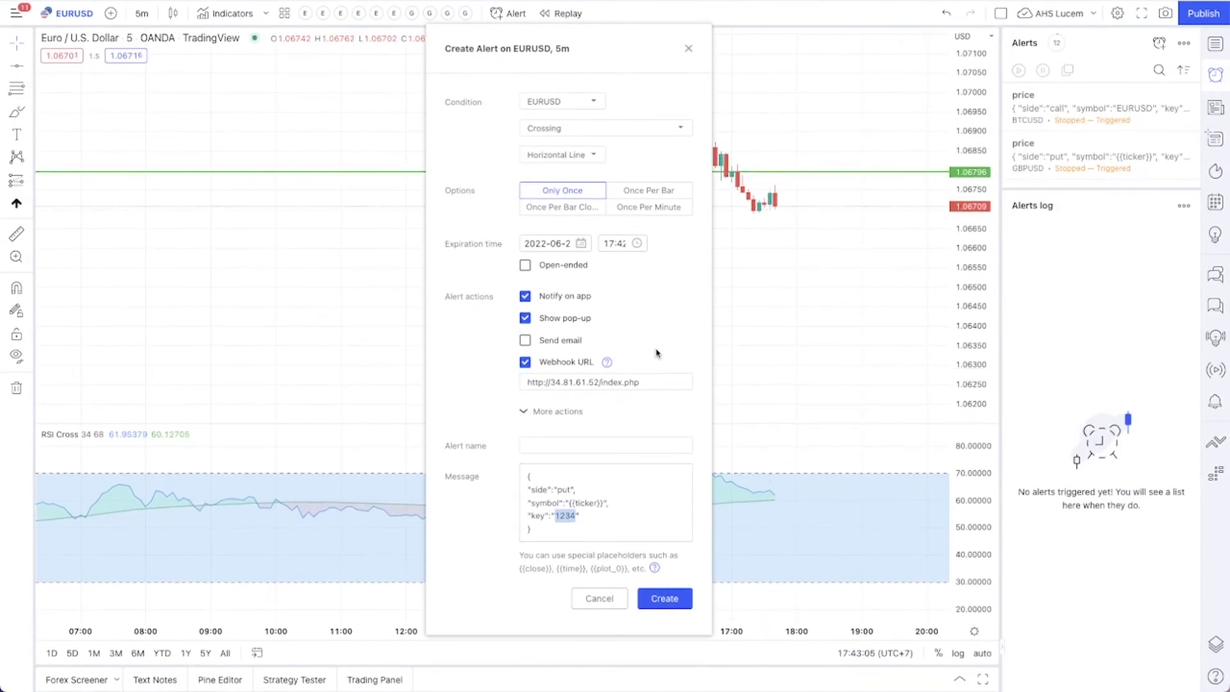
pyautogui.click(590, 520)
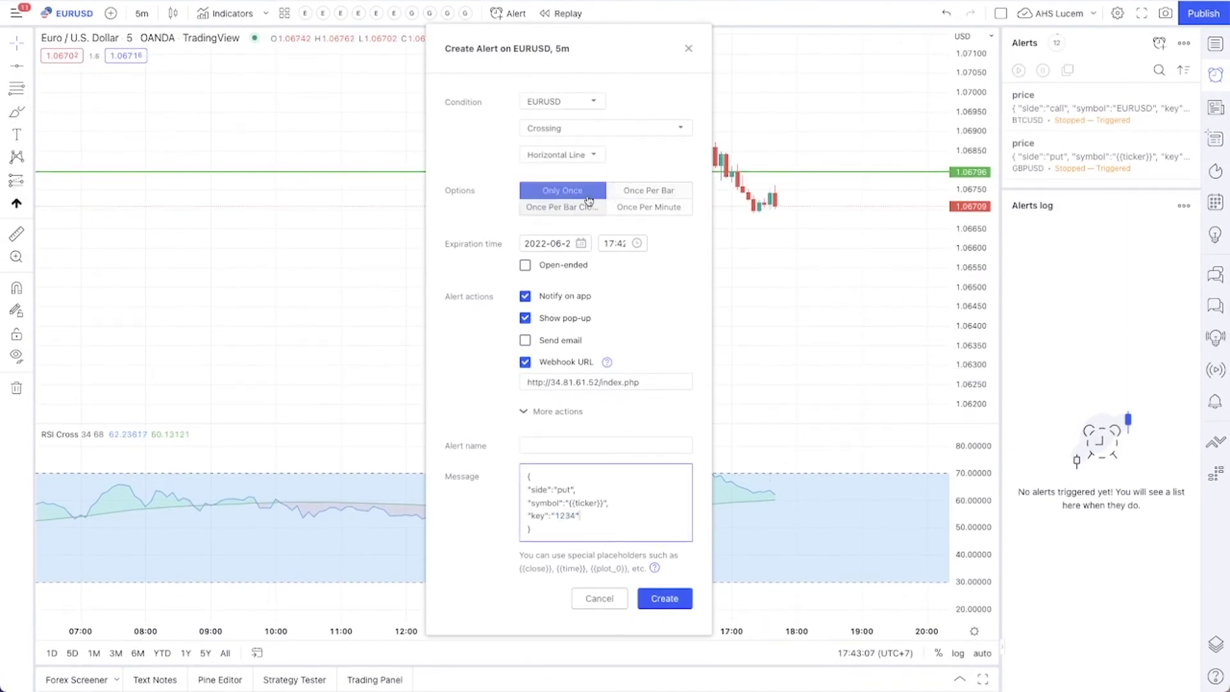
pyautogui.click(549, 444)
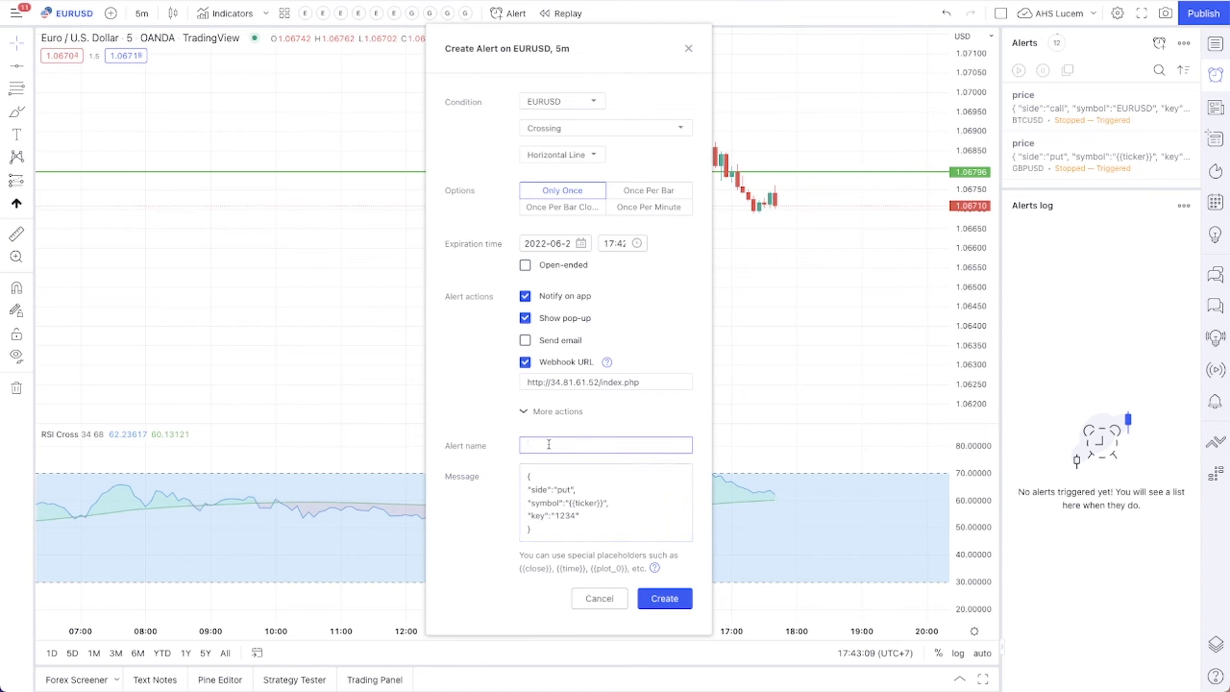
pyautogui.write('Resist')
pyautogui.click(675, 600)
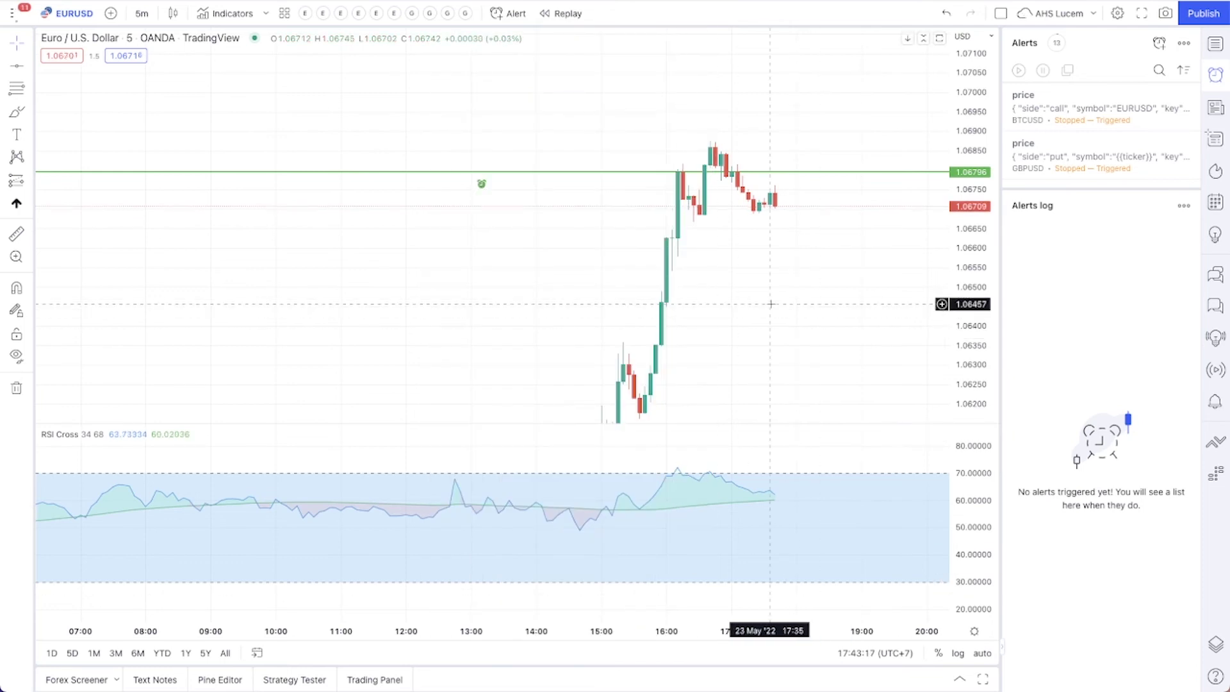
# Drag the green line down to the current price to fire Resist, then view Autobot Signal
pyautogui.moveTo(596, 171); pyautogui.dragTo(597, 173)
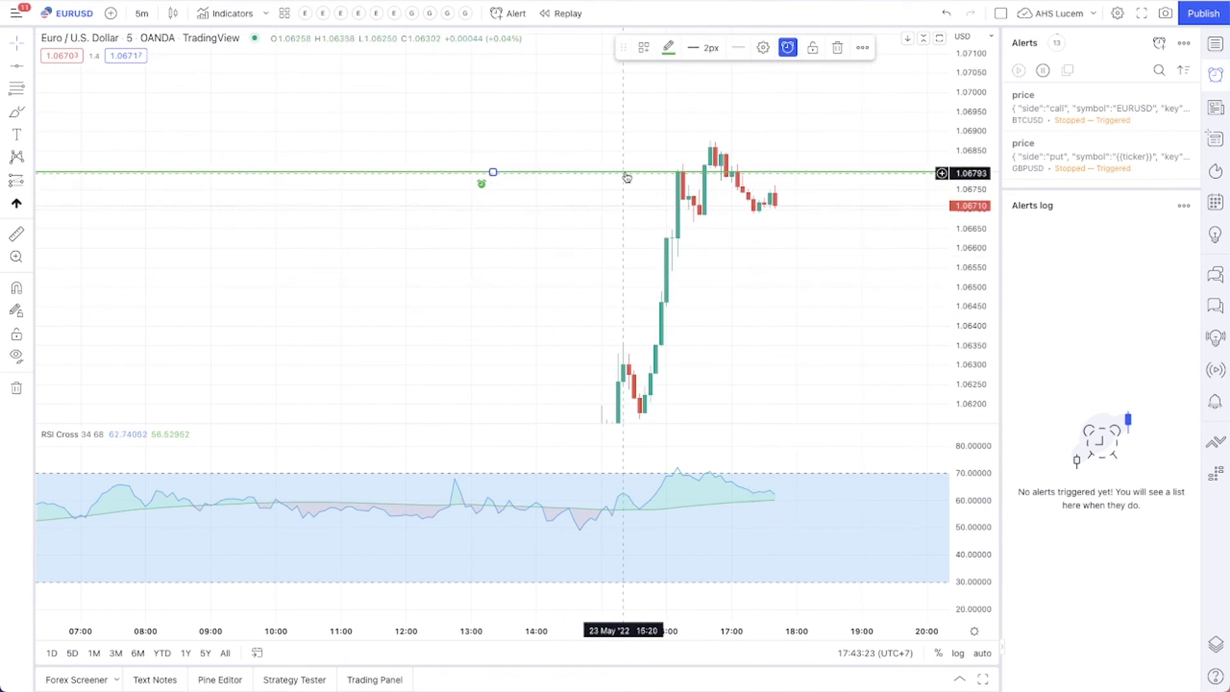
pyautogui.moveTo(627, 177); pyautogui.dragTo(630, 209)
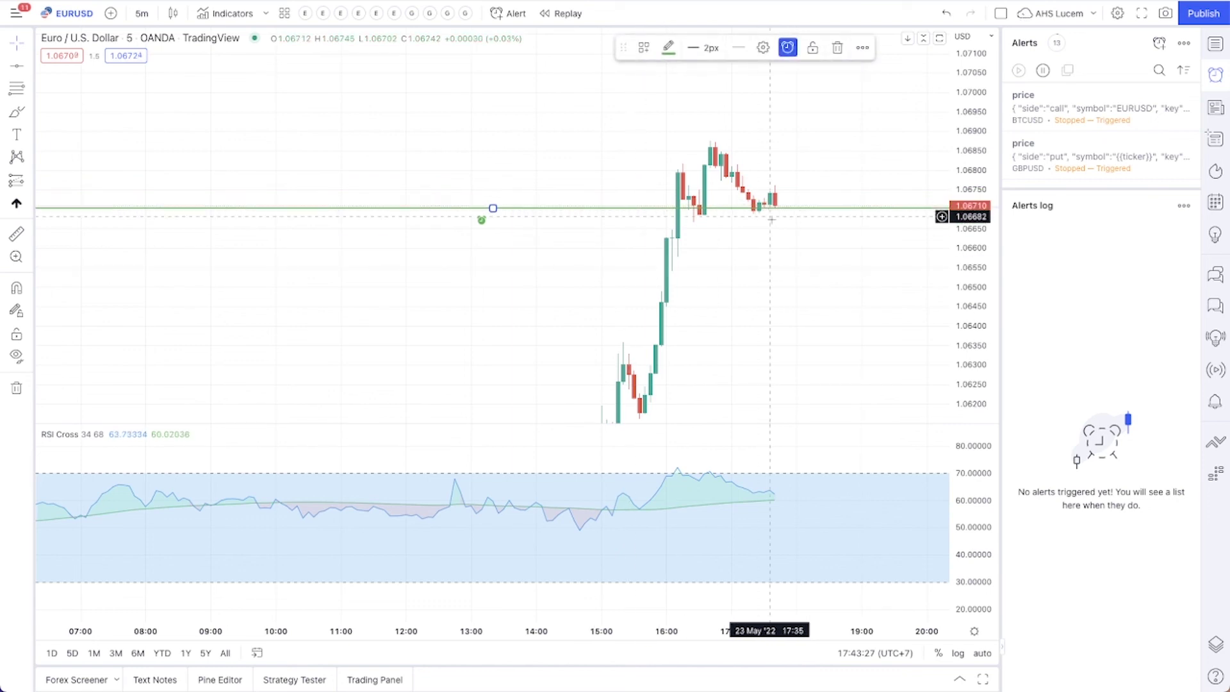
pyautogui.scroll(1, 758, 316)
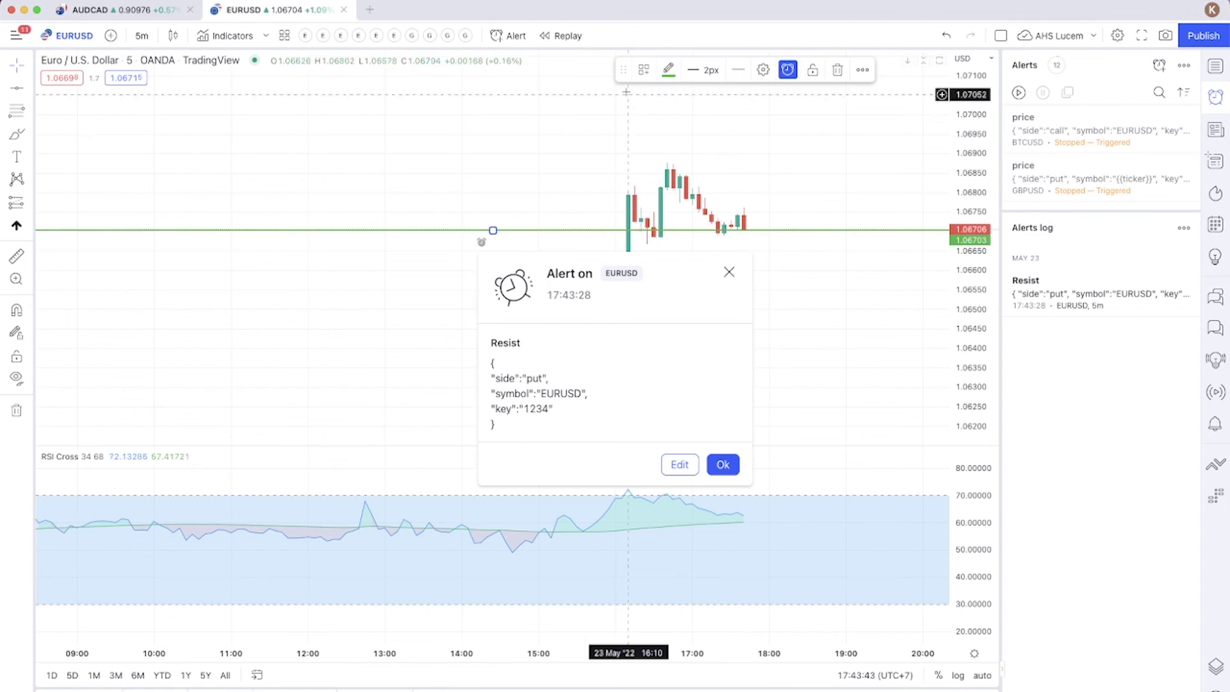
pyautogui.click(647, 32)
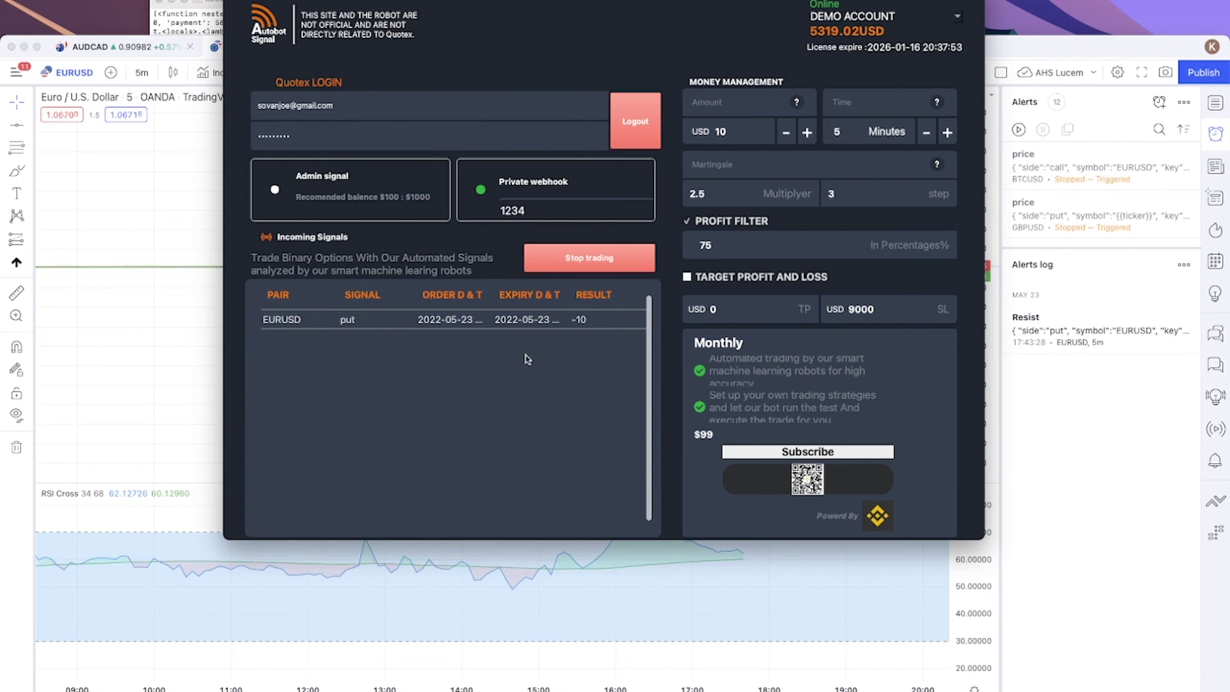
# Sell the open EUR/USD trade early in Quotex
pyautogui.click(1067, 49)
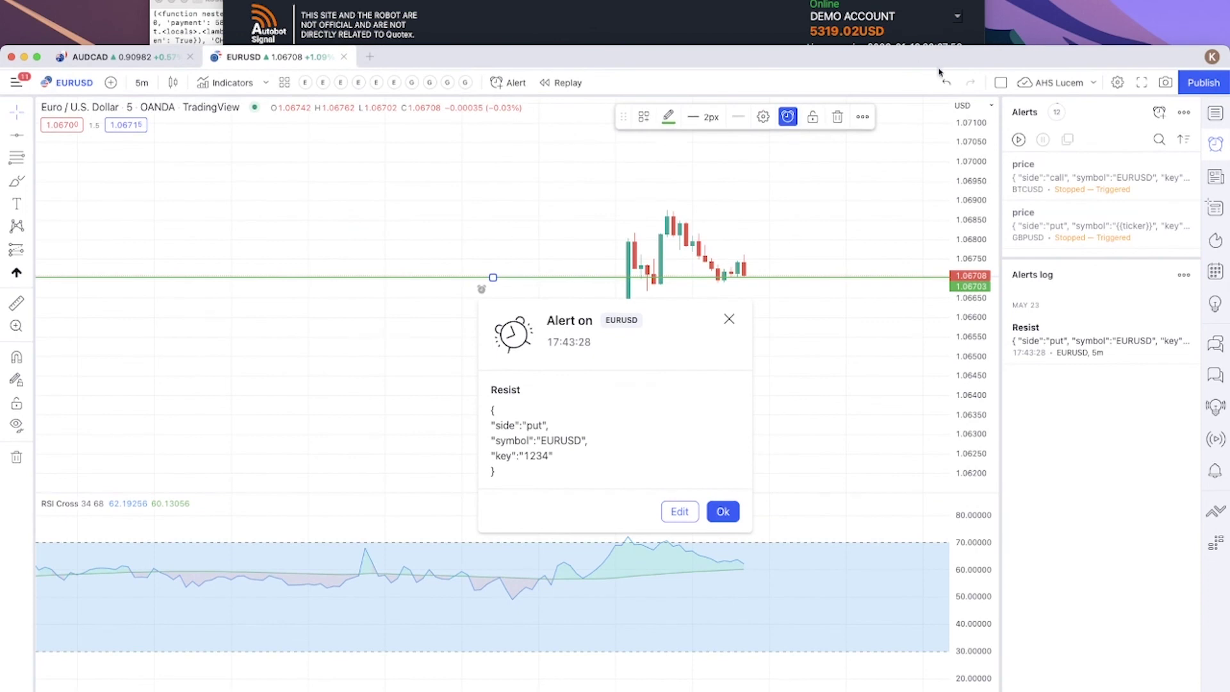
pyautogui.press('super+grave')
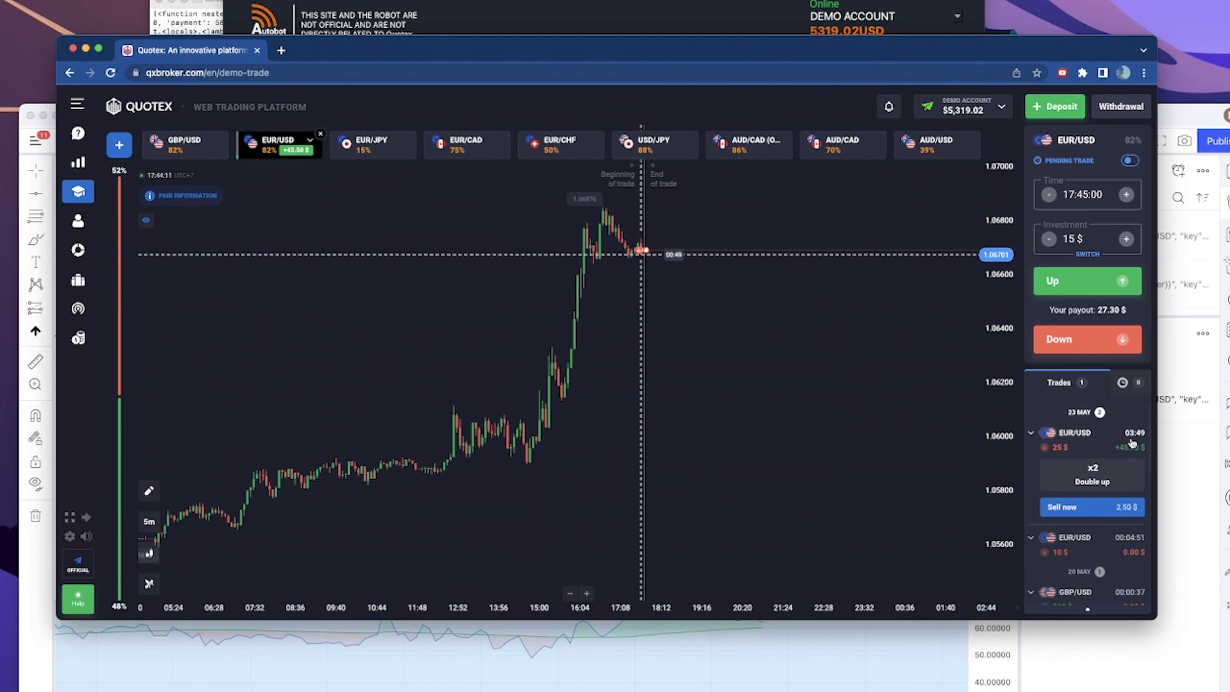
pyautogui.click(855, 39)
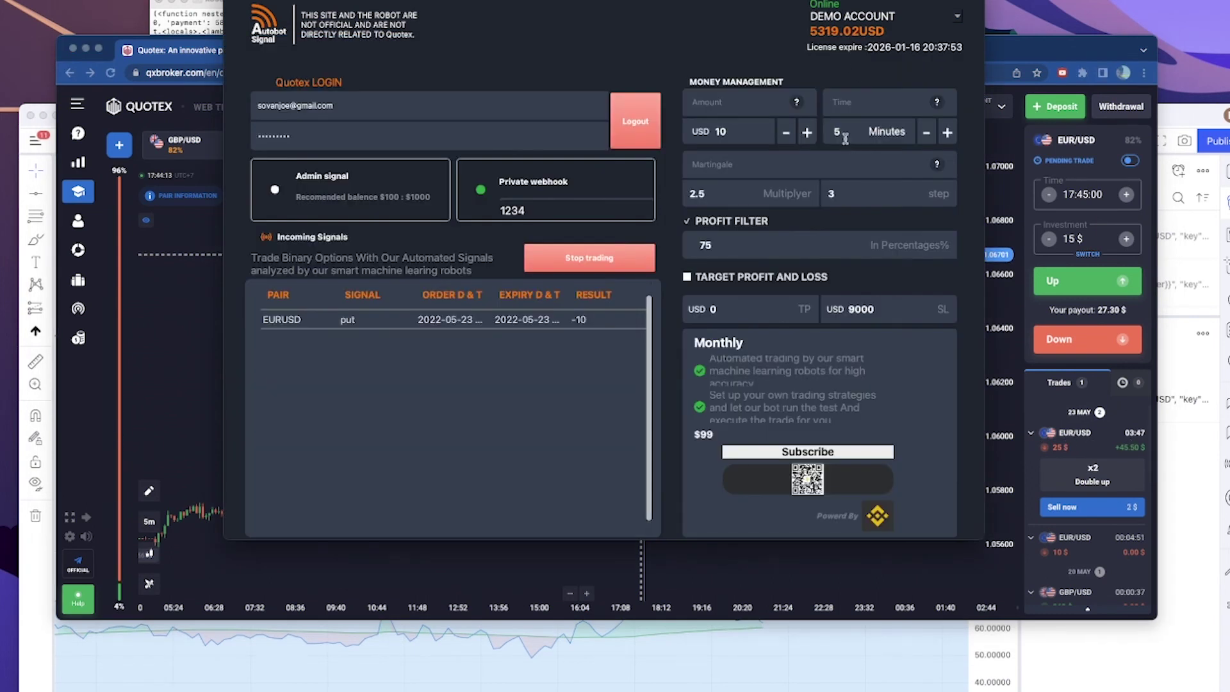
pyautogui.click(1021, 402)
pyautogui.click(1069, 507)
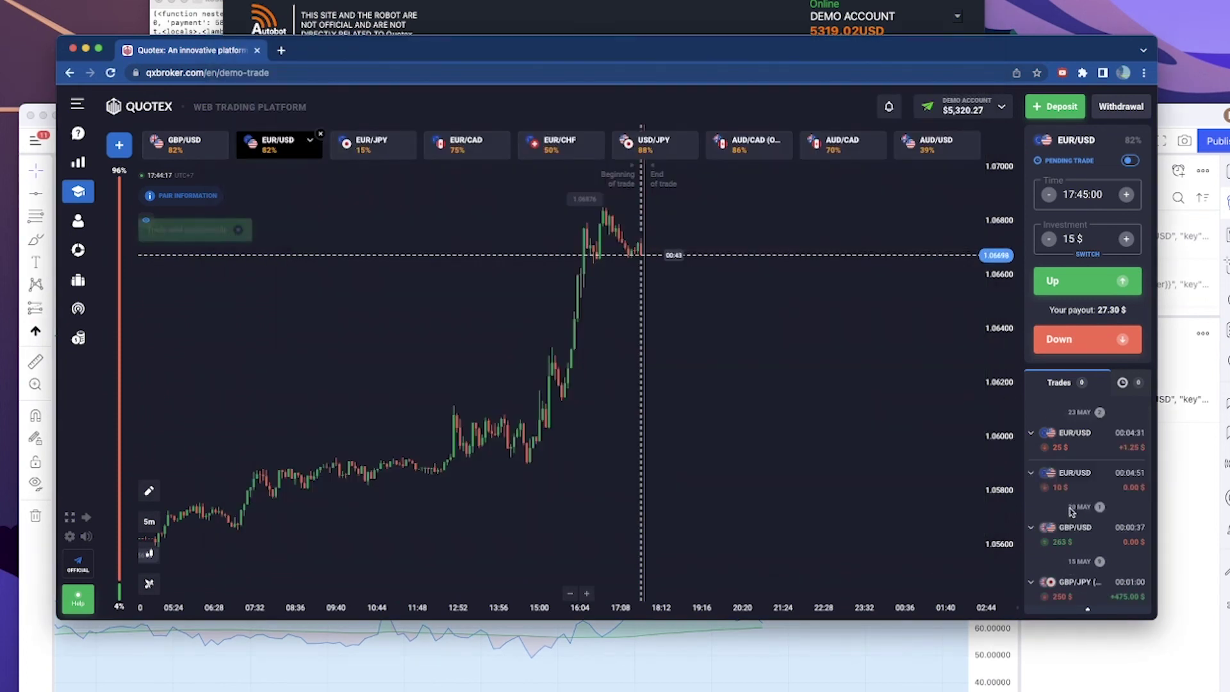
# Review the two EURUSD put signals in Autobot Signal, then return to TradingView
pyautogui.click(360, 26)
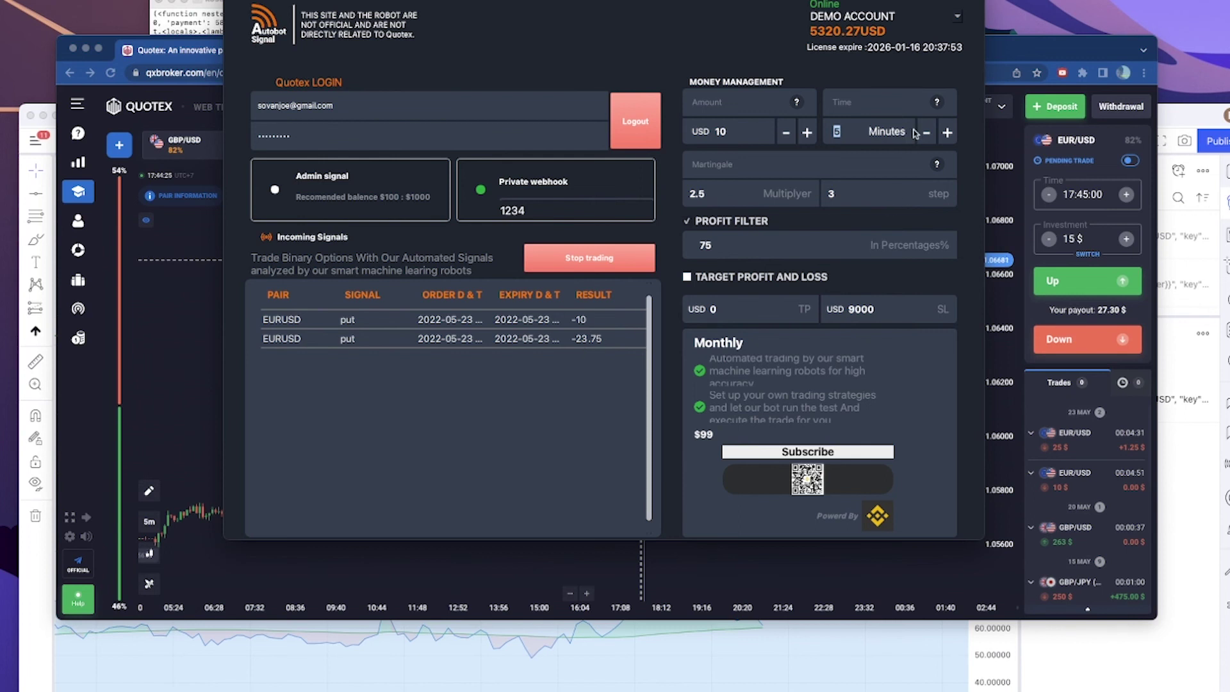
pyautogui.click(834, 132)
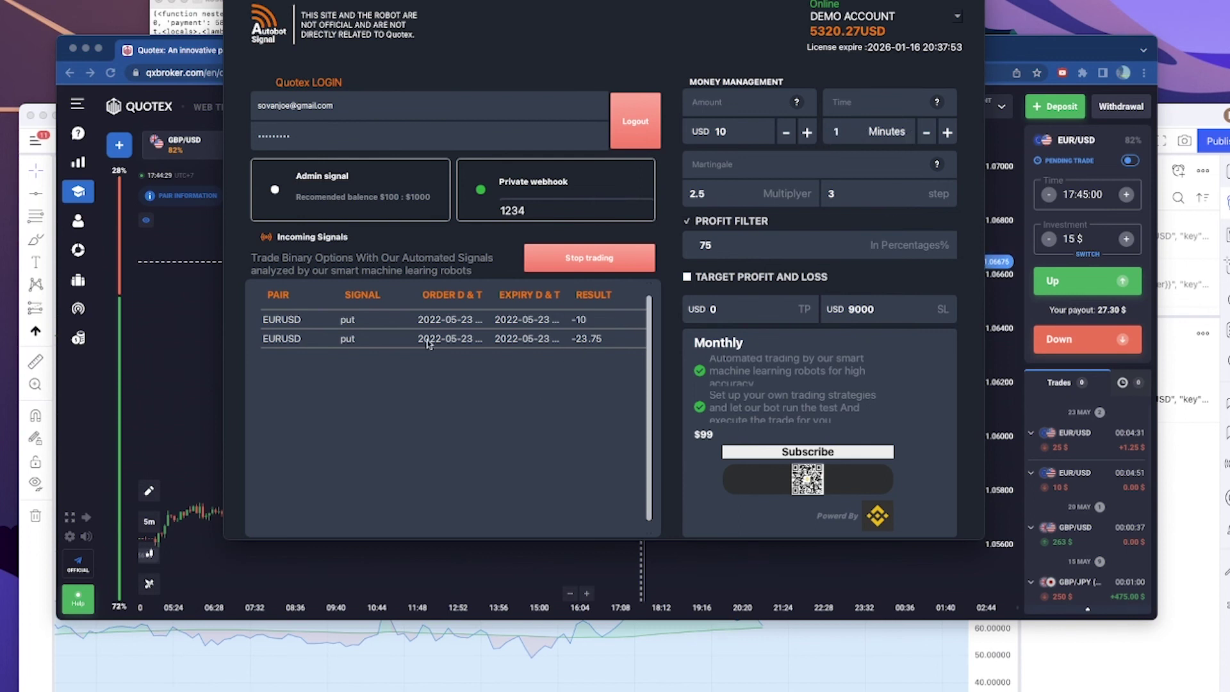
pyautogui.click(259, 636)
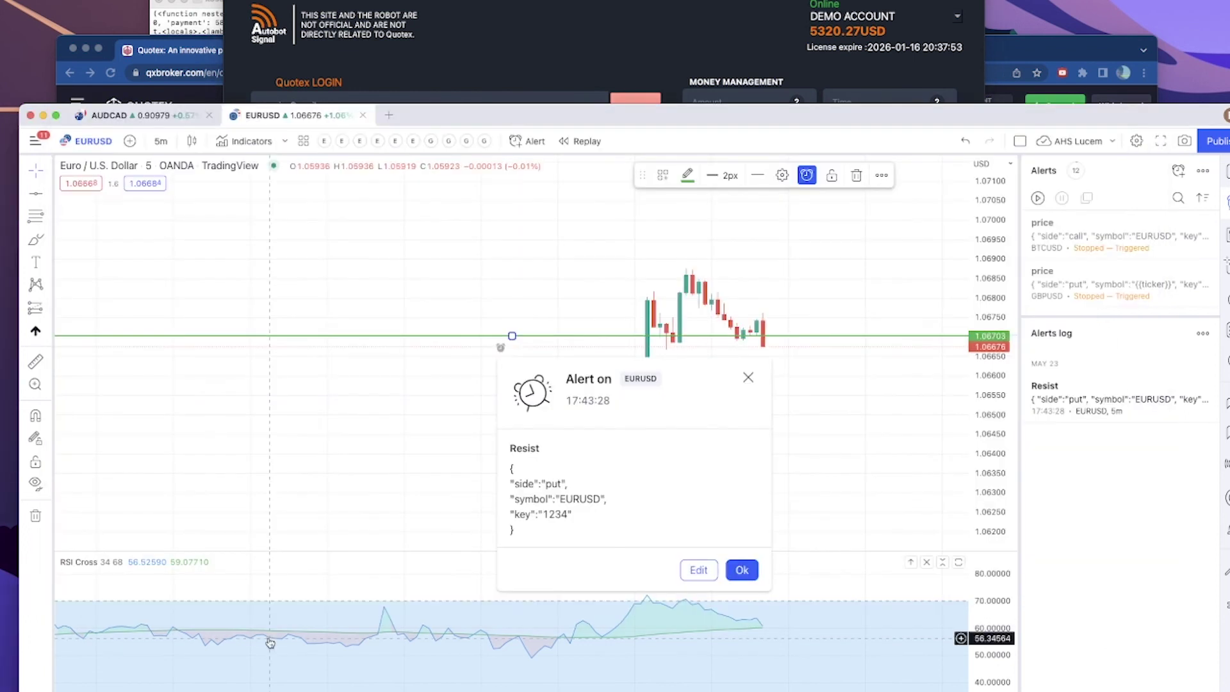
# Raise the Resist line to 1.06837 and change its alert message from put to call
pyautogui.click(744, 378)
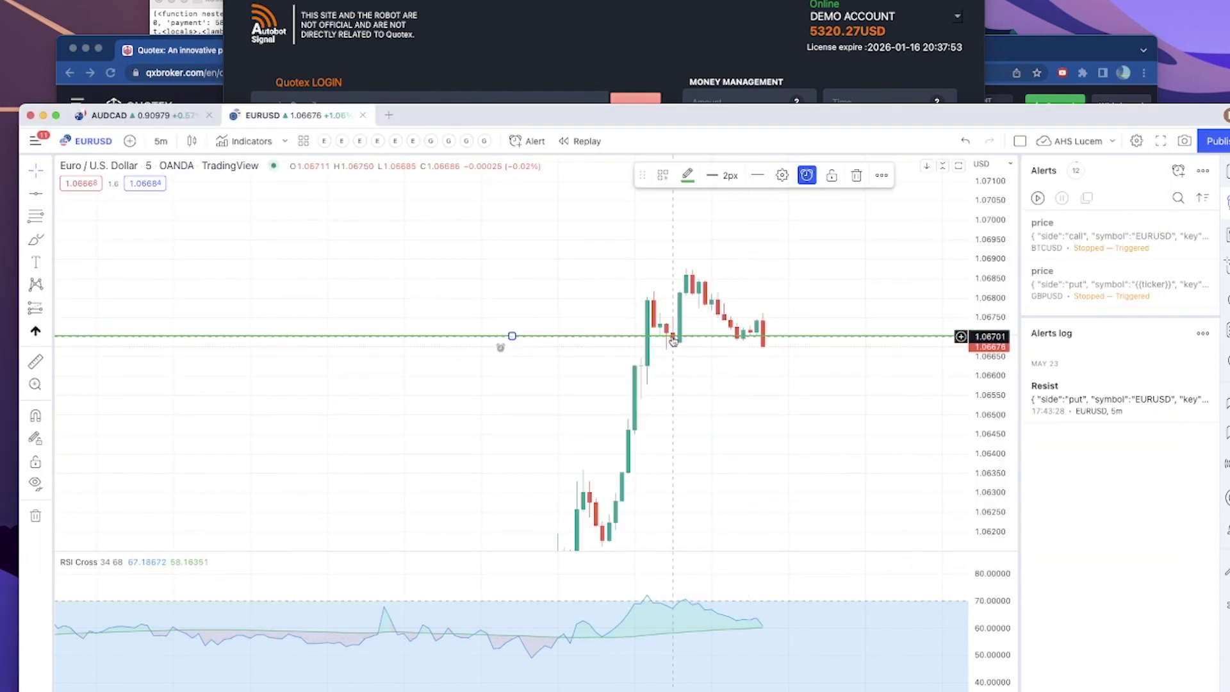
pyautogui.moveTo(674, 339); pyautogui.dragTo(674, 288)
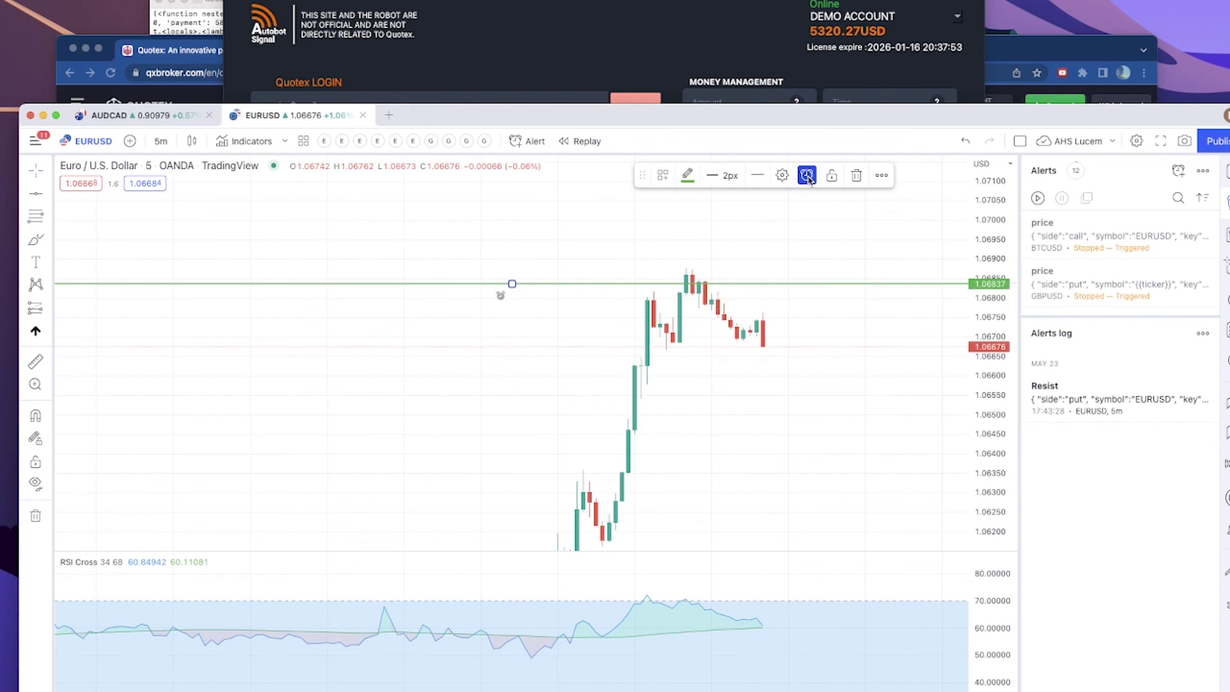
pyautogui.click(807, 176)
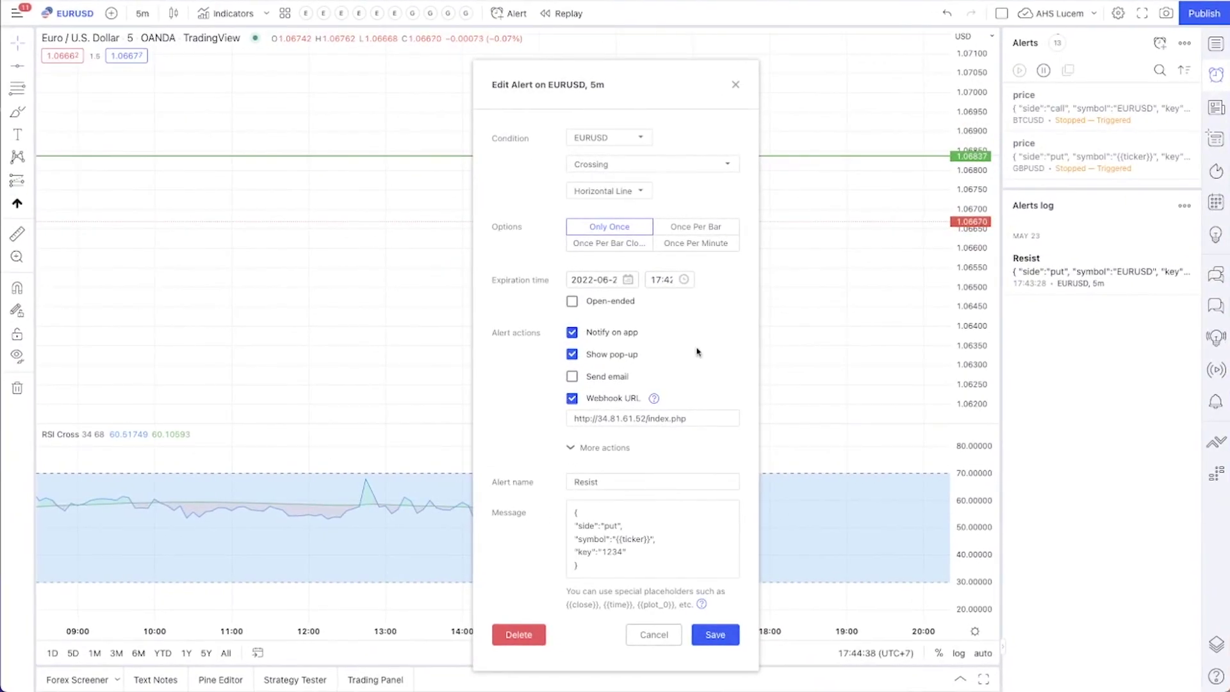
pyautogui.click(616, 524)
pyautogui.press('BackSpace')
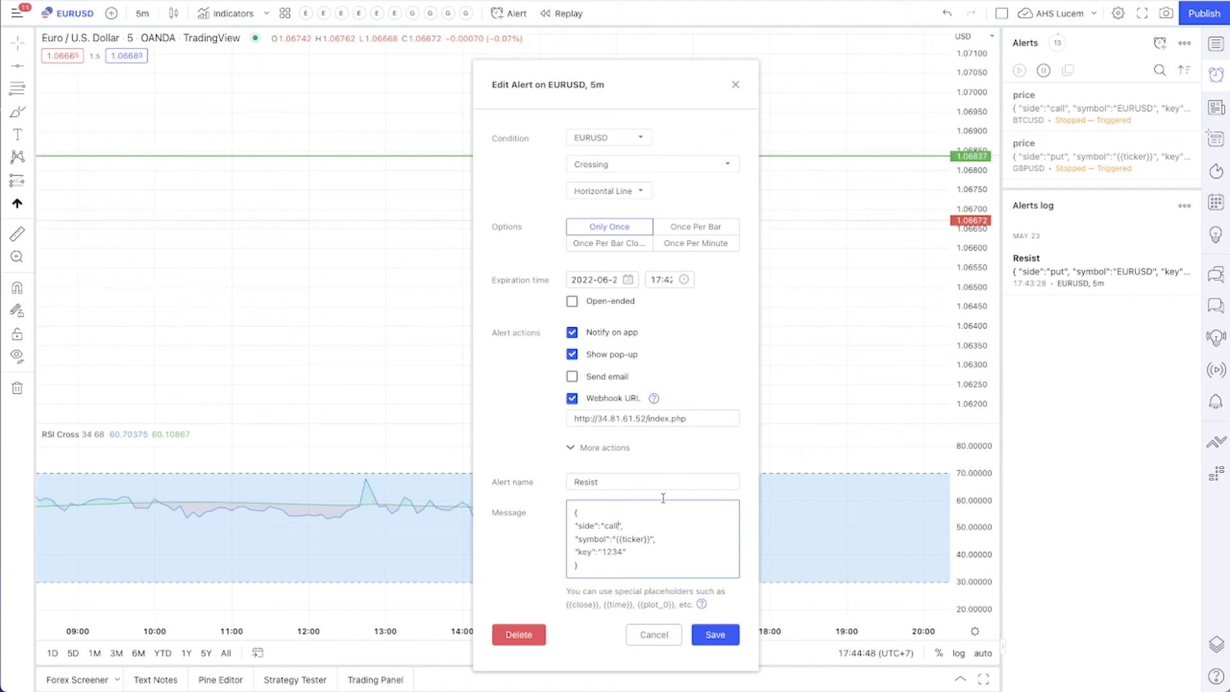
pyautogui.click(718, 635)
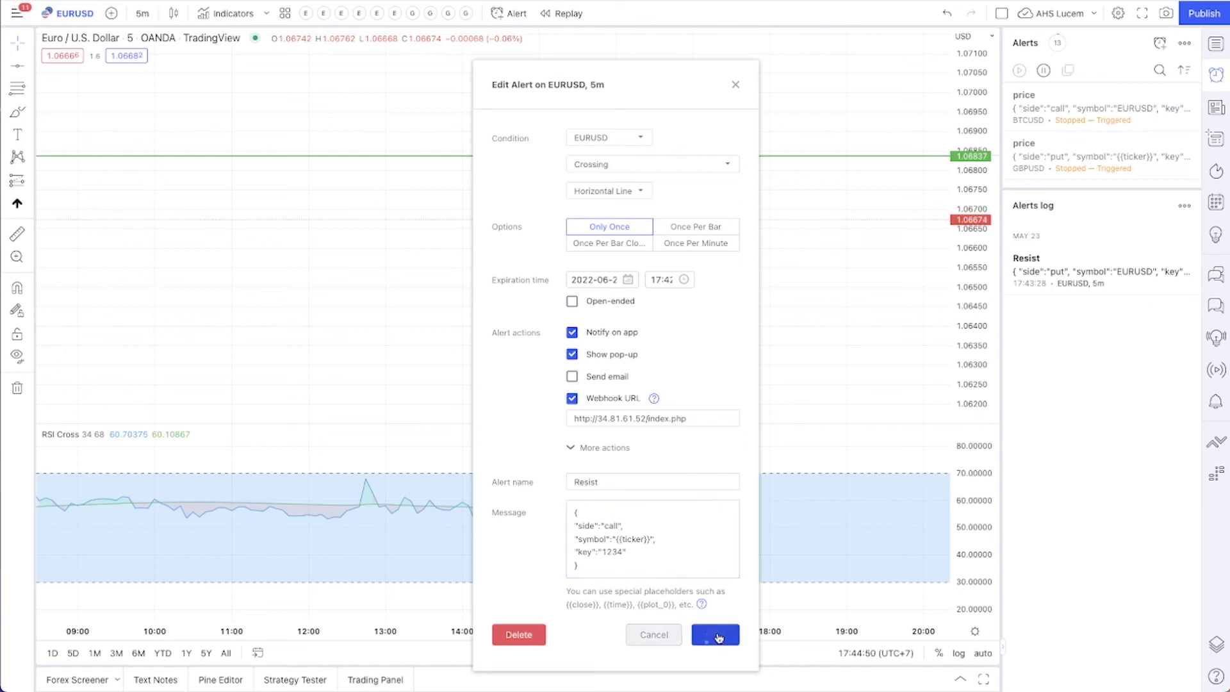
# Drag the alert line down to 1.06670 across price and enlarge the candles to see it fire
pyautogui.moveTo(699, 157); pyautogui.dragTo(703, 222)
pyautogui.scroll(2, 755, 349)
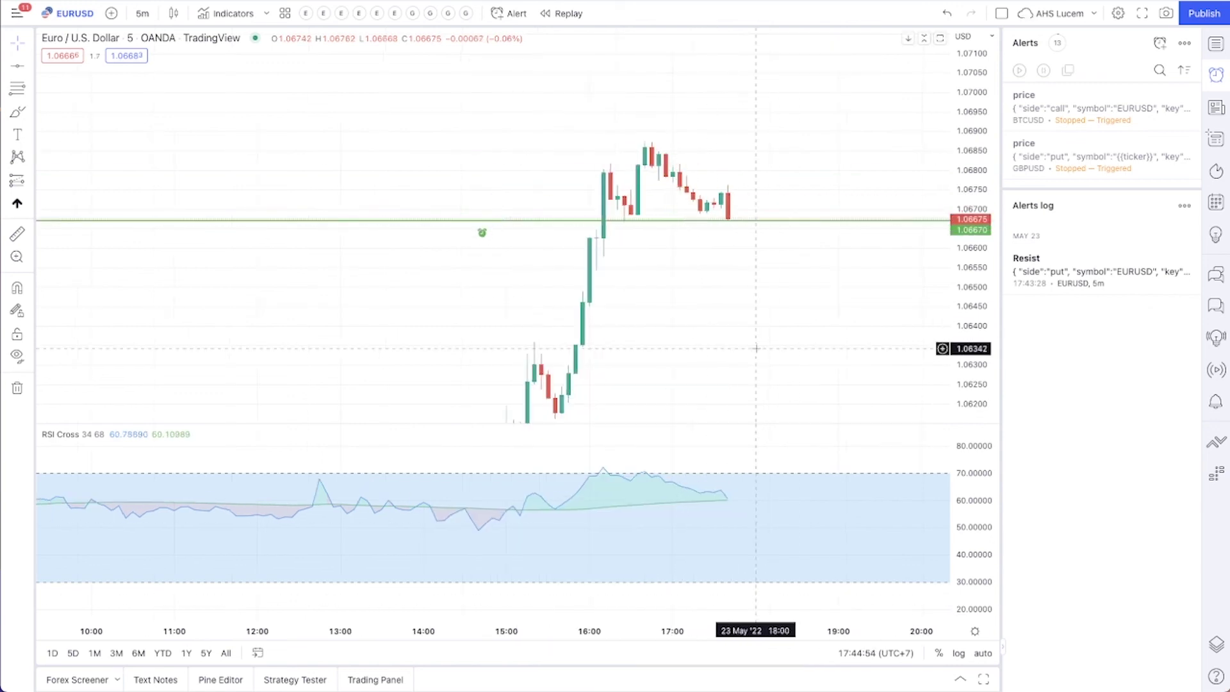
pyautogui.moveTo(974, 371); pyautogui.dragTo(973, 269)
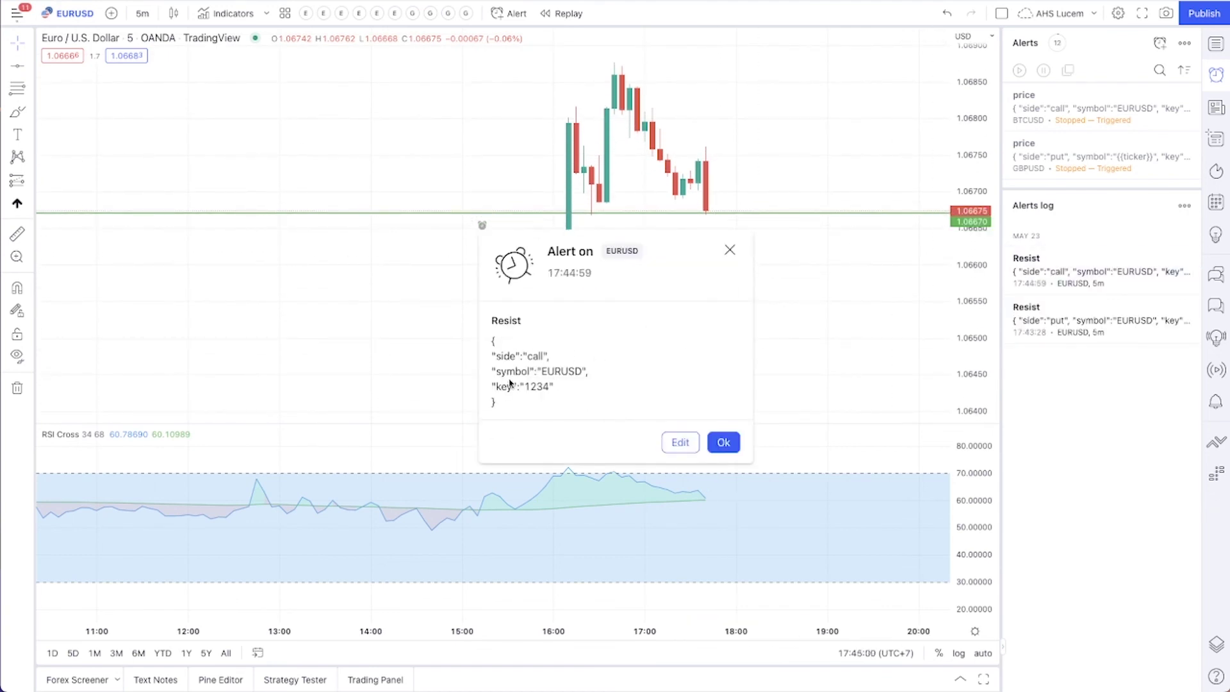
pyautogui.press('Escape')
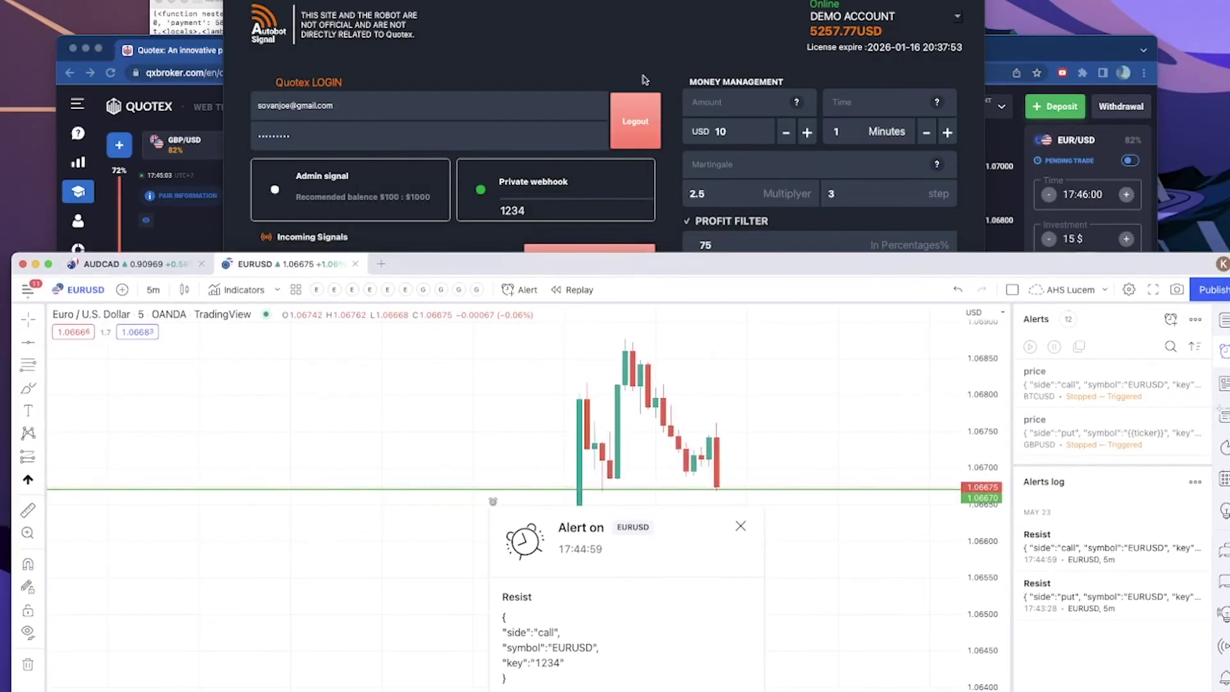
# Expand the new 62.50 $ EUR/USD trade in Quotex to check its open price and time
pyautogui.click(572, 241)
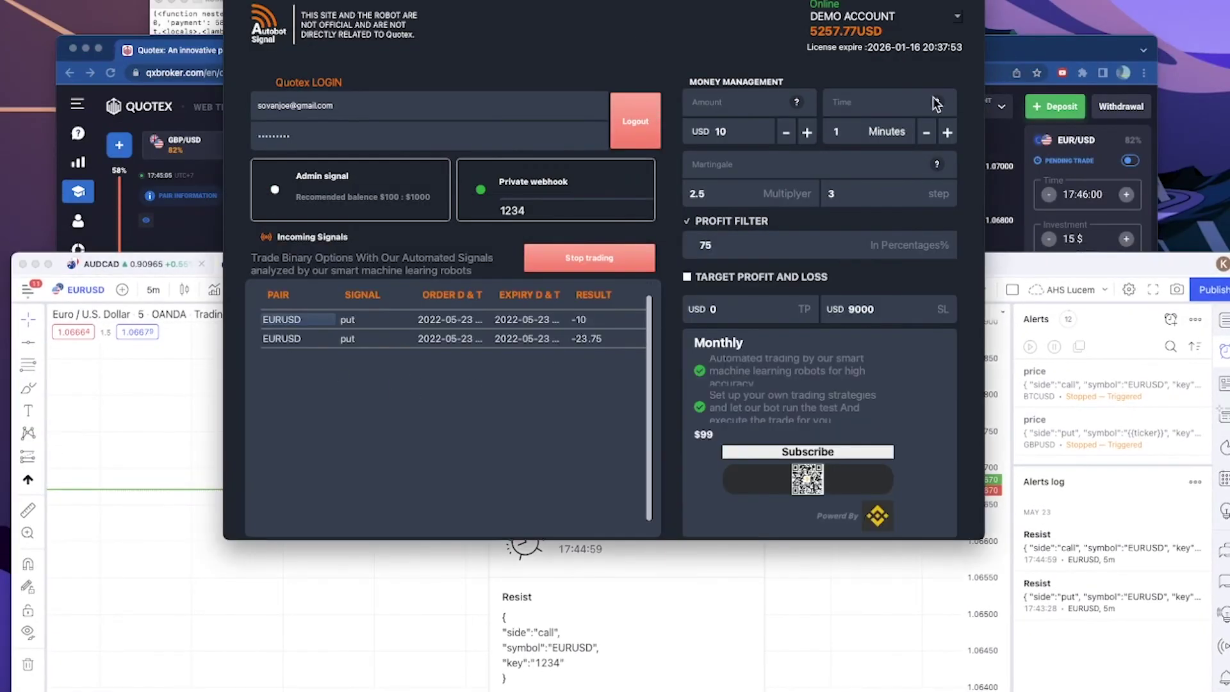
pyautogui.click(1039, 156)
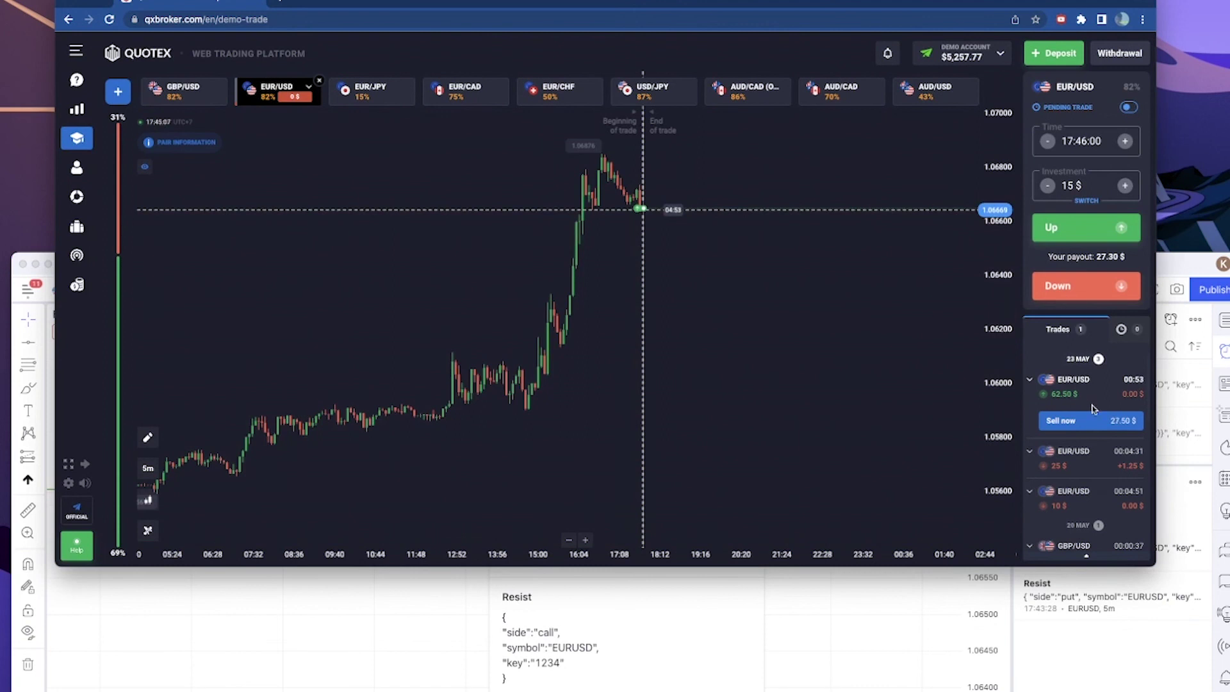
pyautogui.click(1026, 371)
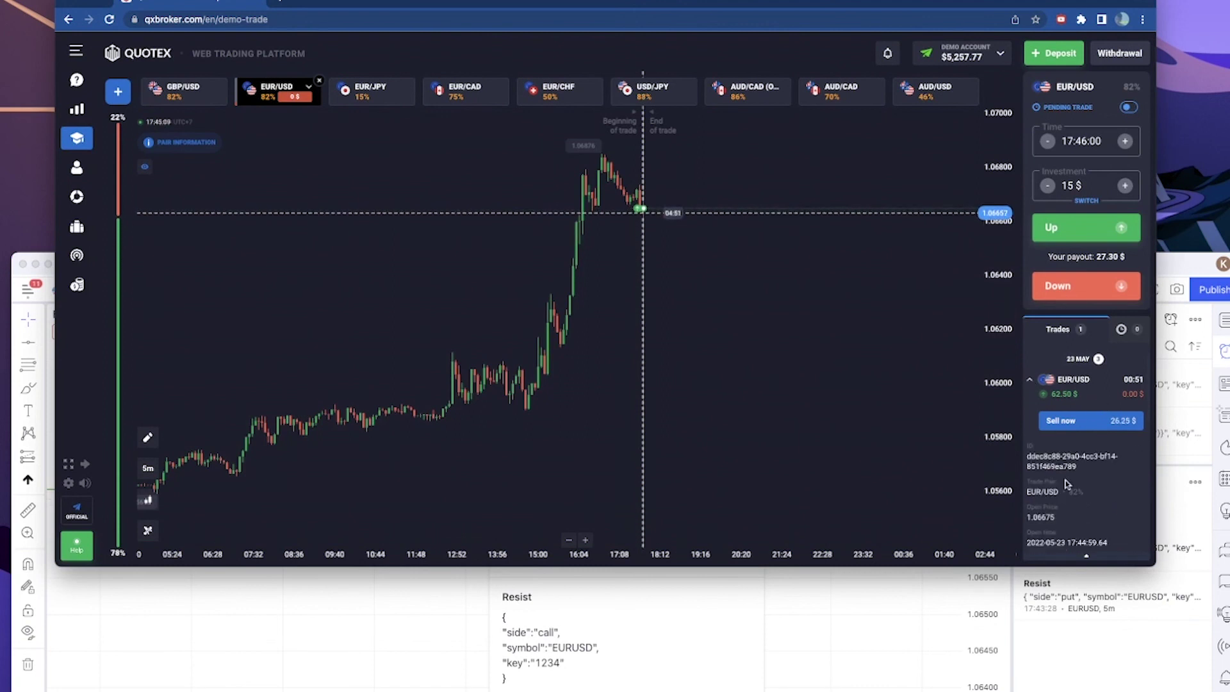
pyautogui.scroll(-1, 1069, 509)
pyautogui.scroll(1, 1070, 509)
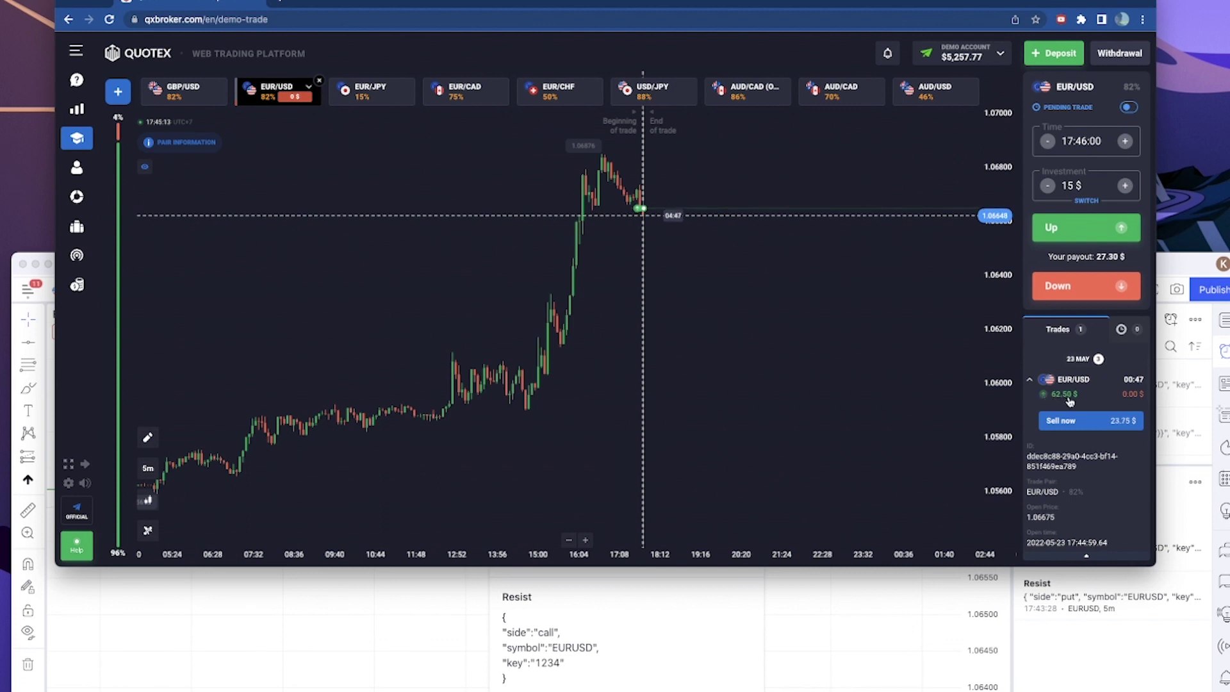
pyautogui.scroll(3, 640, 234)
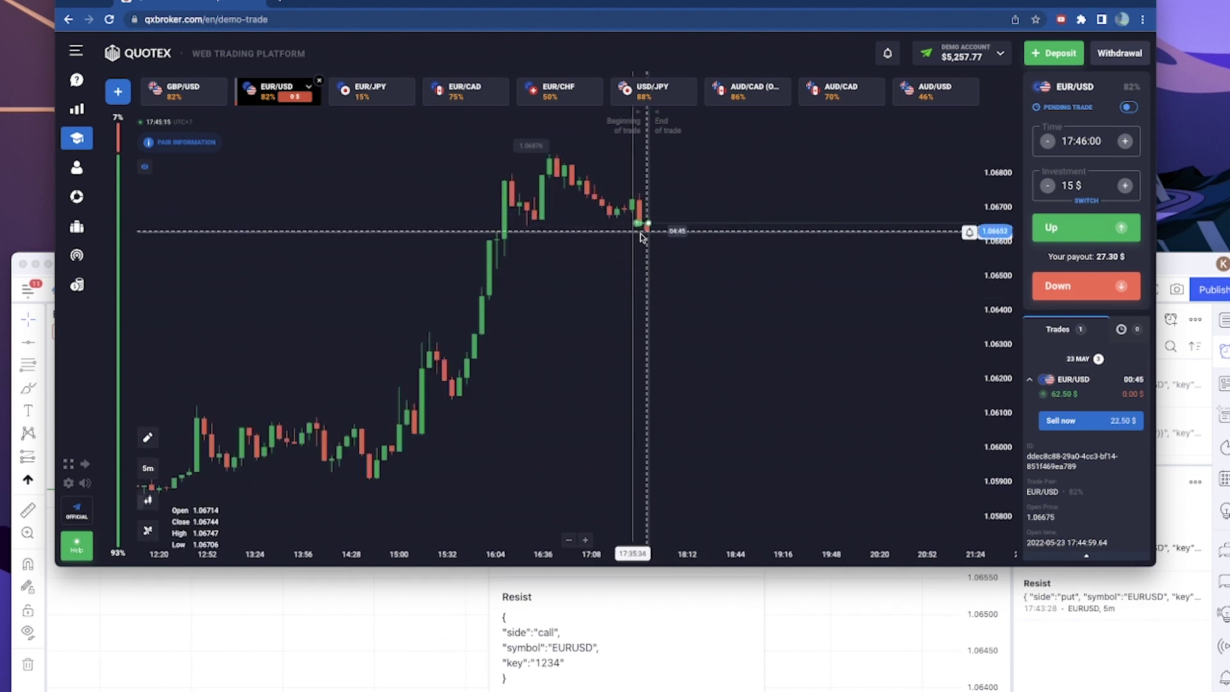
pyautogui.press('super+Tab')
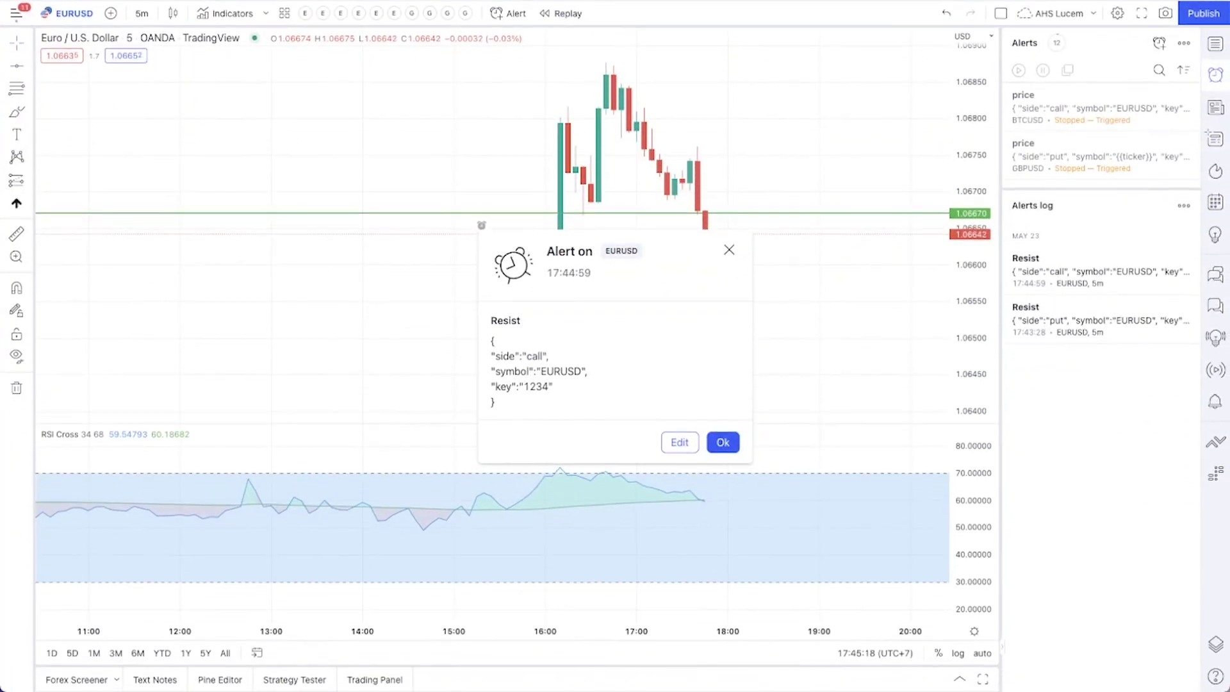
# Dismiss the Resist alert notification and zoom the EURUSD chart out, leaving the alerts log empty
pyautogui.click(730, 251)
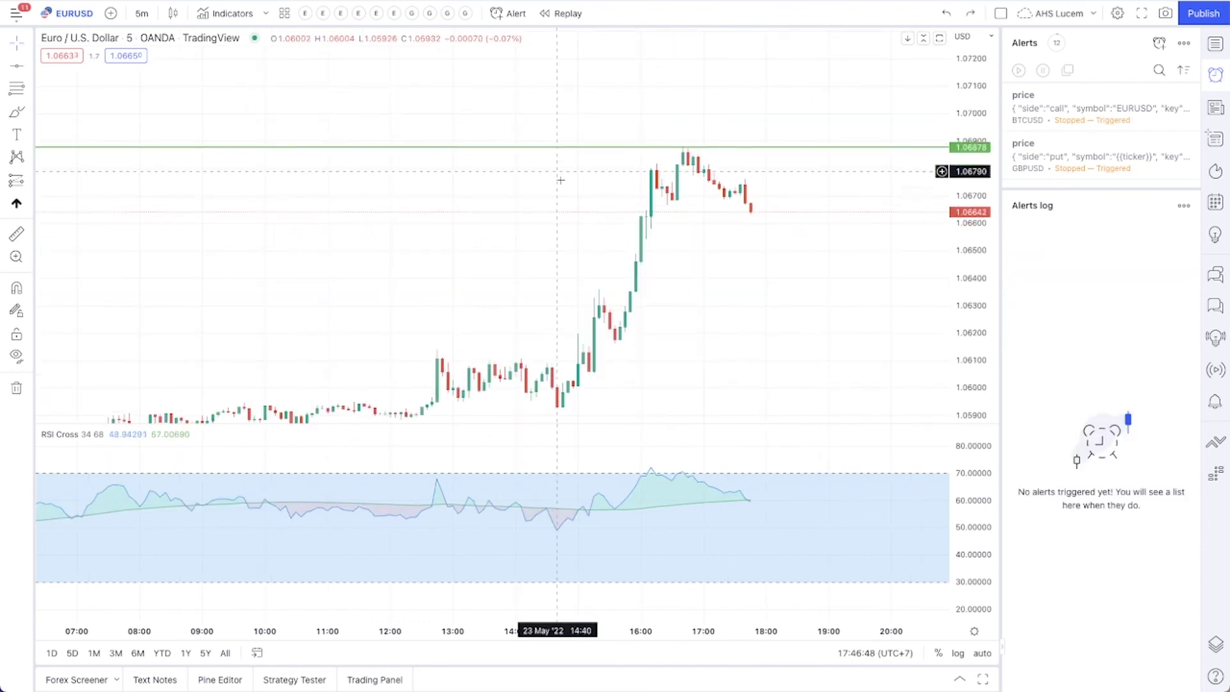
pyautogui.moveTo(79, 440)
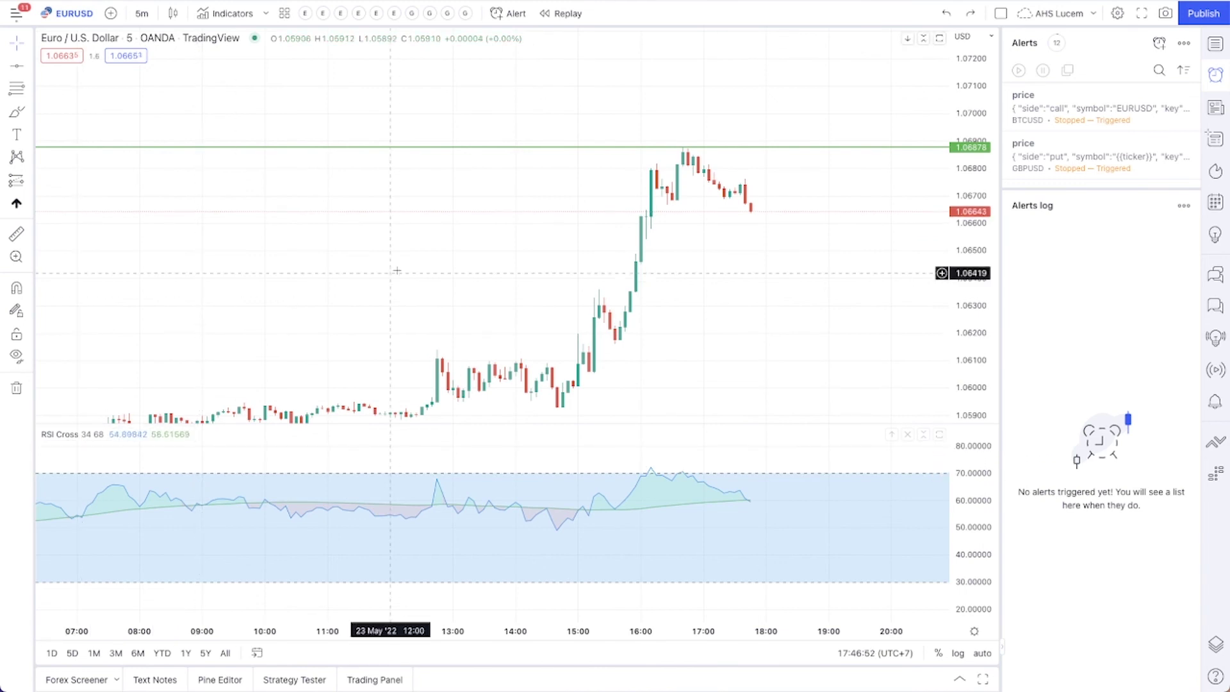
pyautogui.scroll(-3, 506, 330)
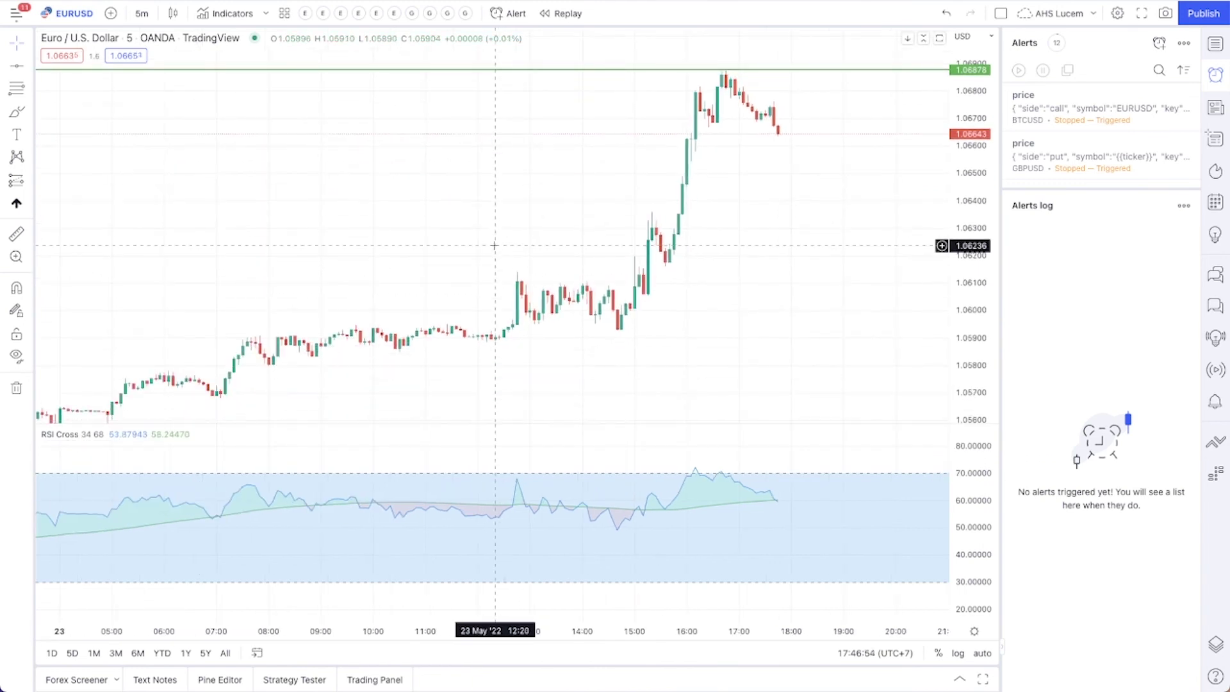
pyautogui.hscroll(2, 549, 222)
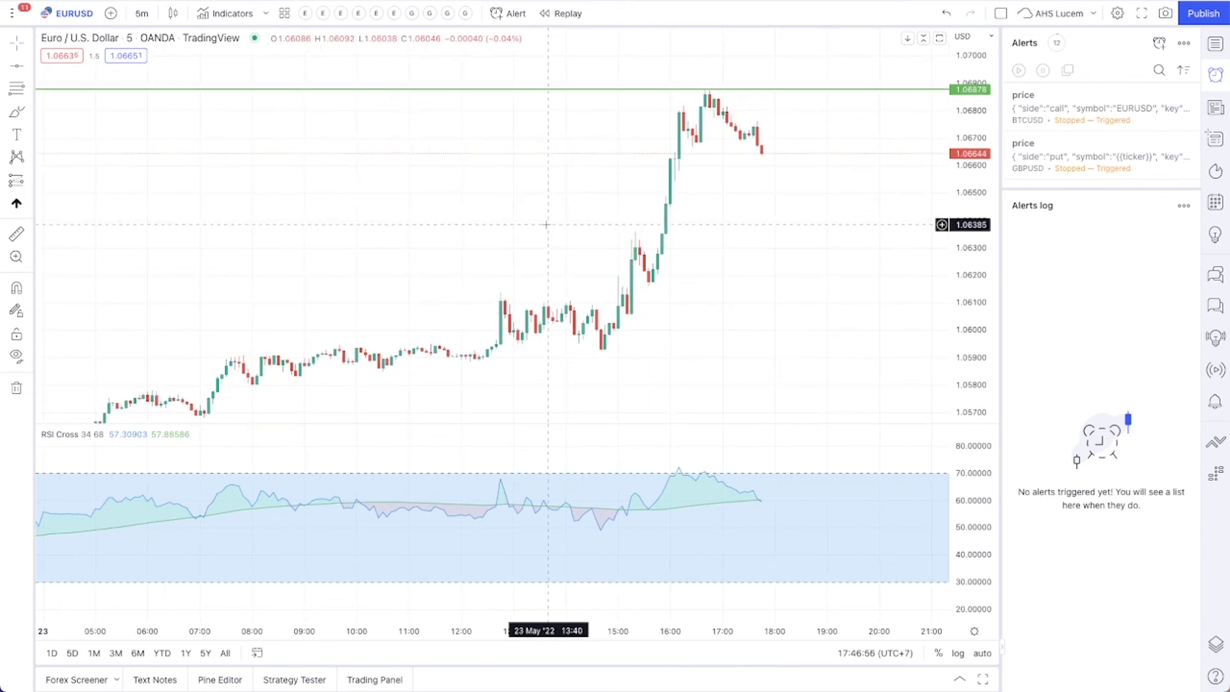